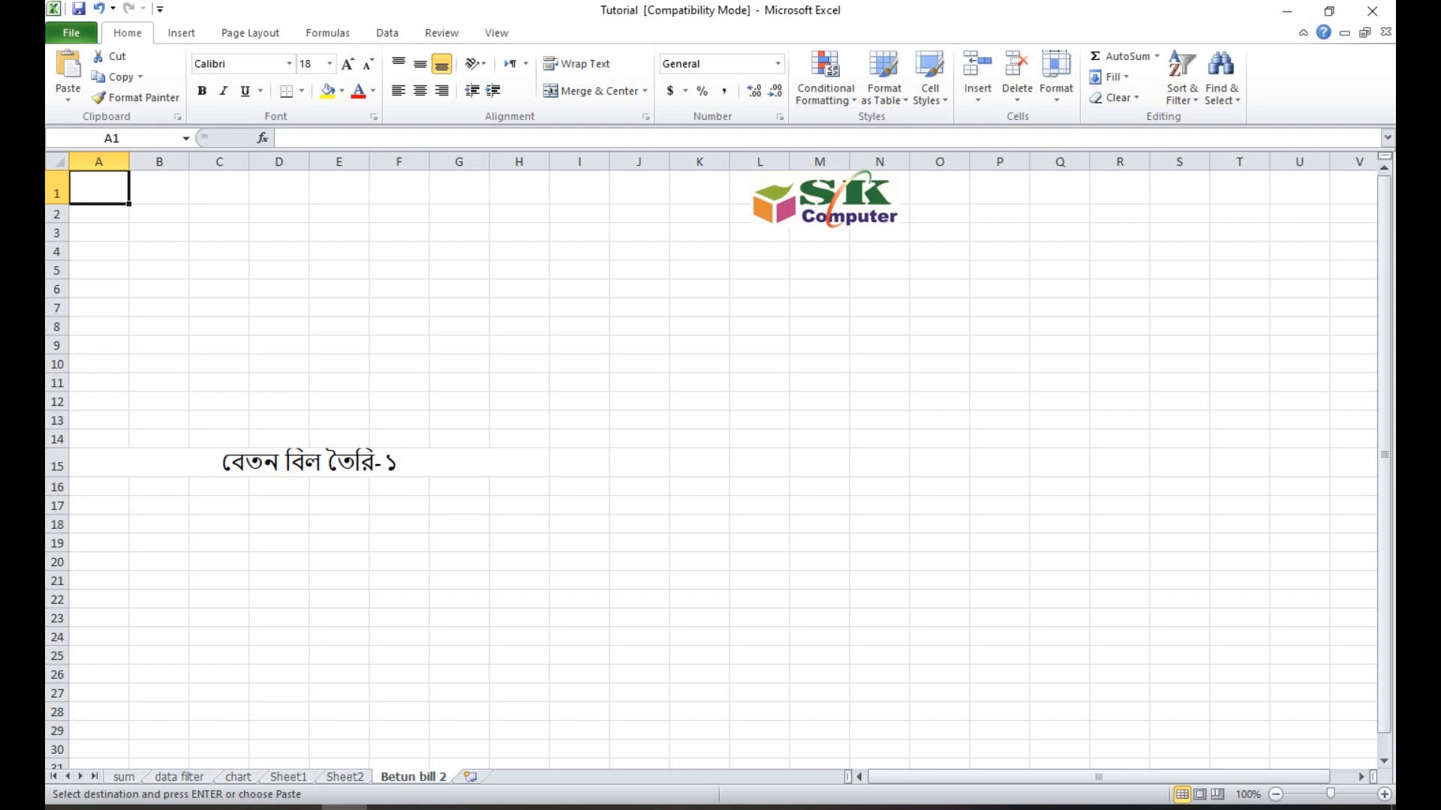
# Step: Enter the headings S.N, Name, Basic, QRT and H.Rent across A1:E1
pyautogui.write('S.N')
pyautogui.press('Tab')
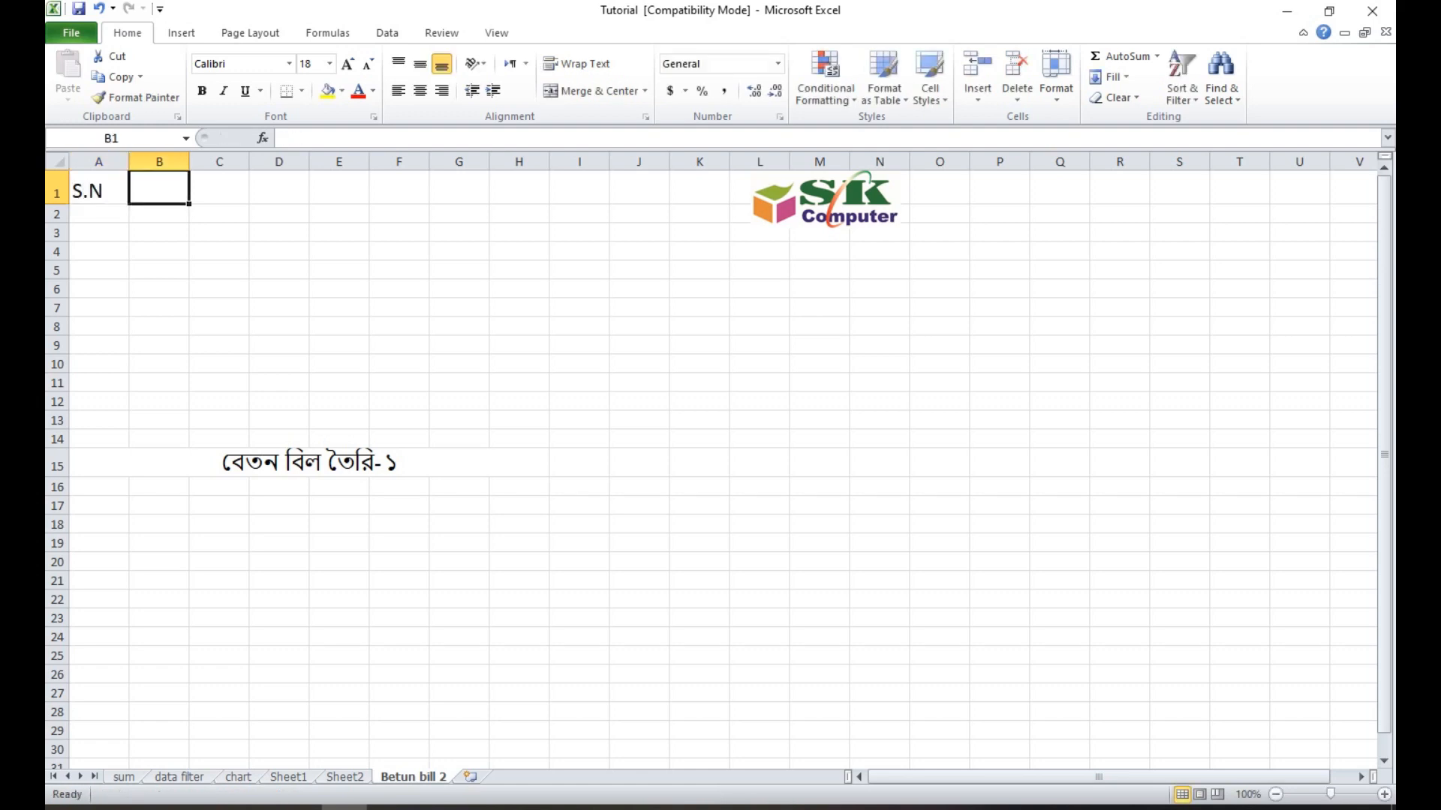
pyautogui.write('Name')
pyautogui.press('Tab')
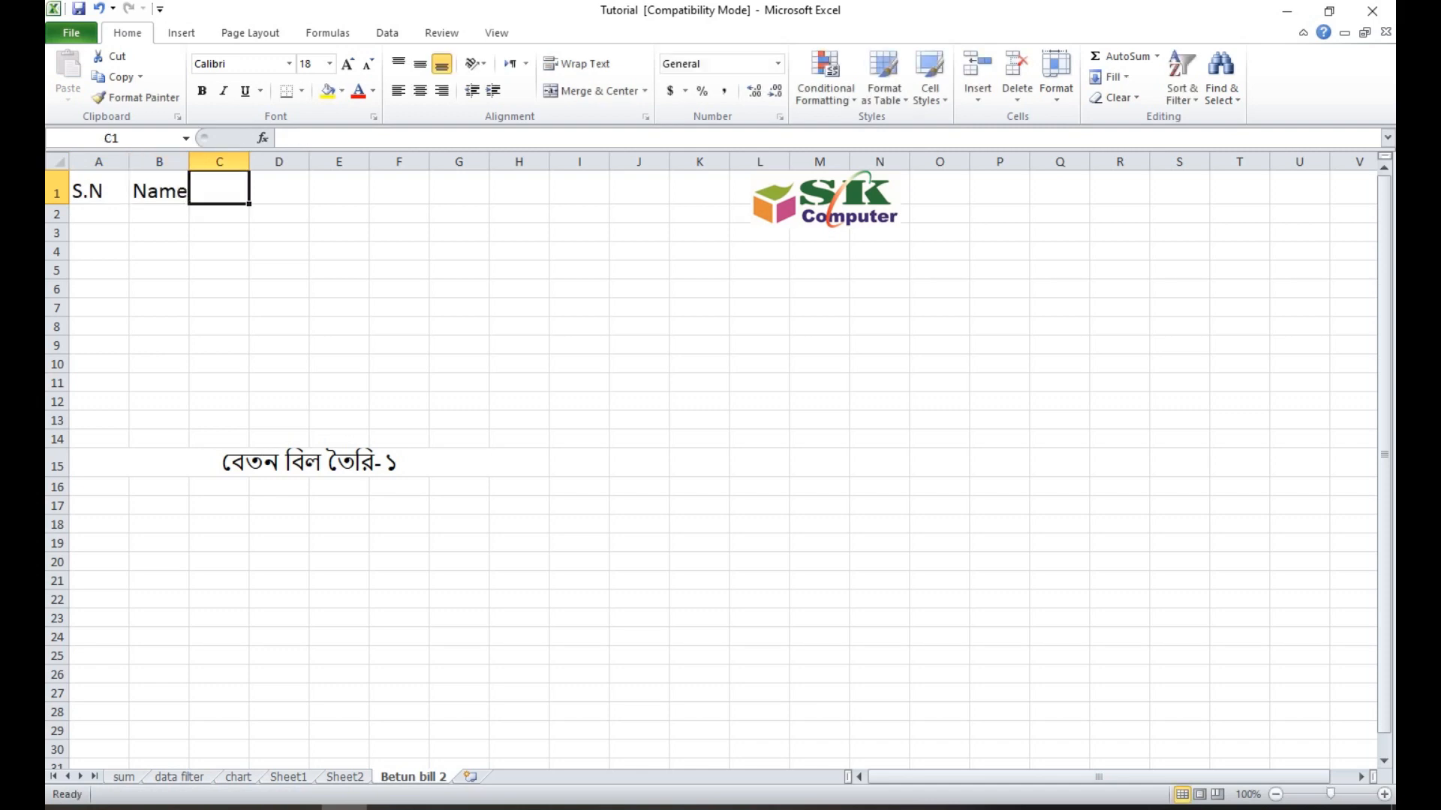
pyautogui.write('Basic')
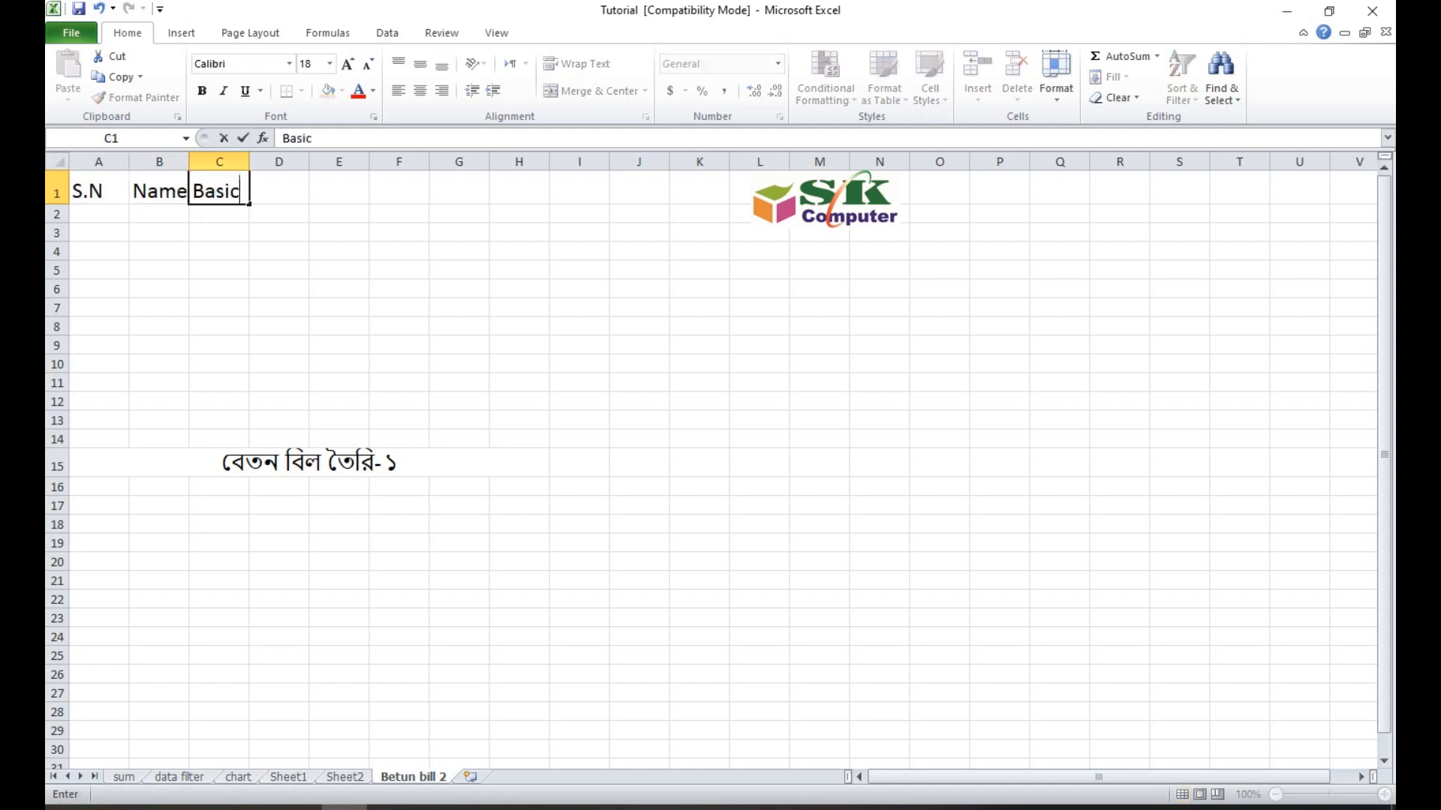
pyautogui.press('Tab')
pyautogui.write('QRT')
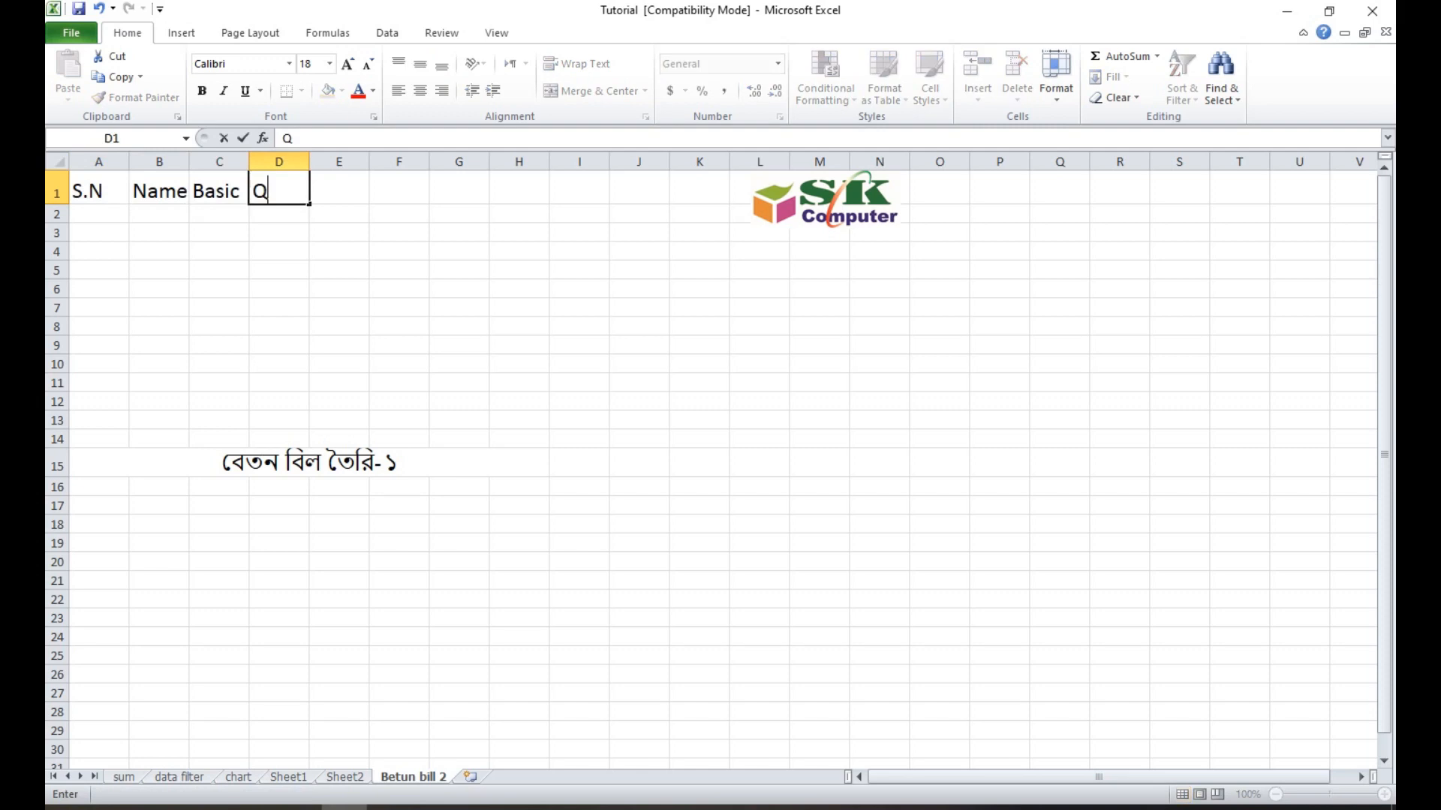
pyautogui.press('Tab')
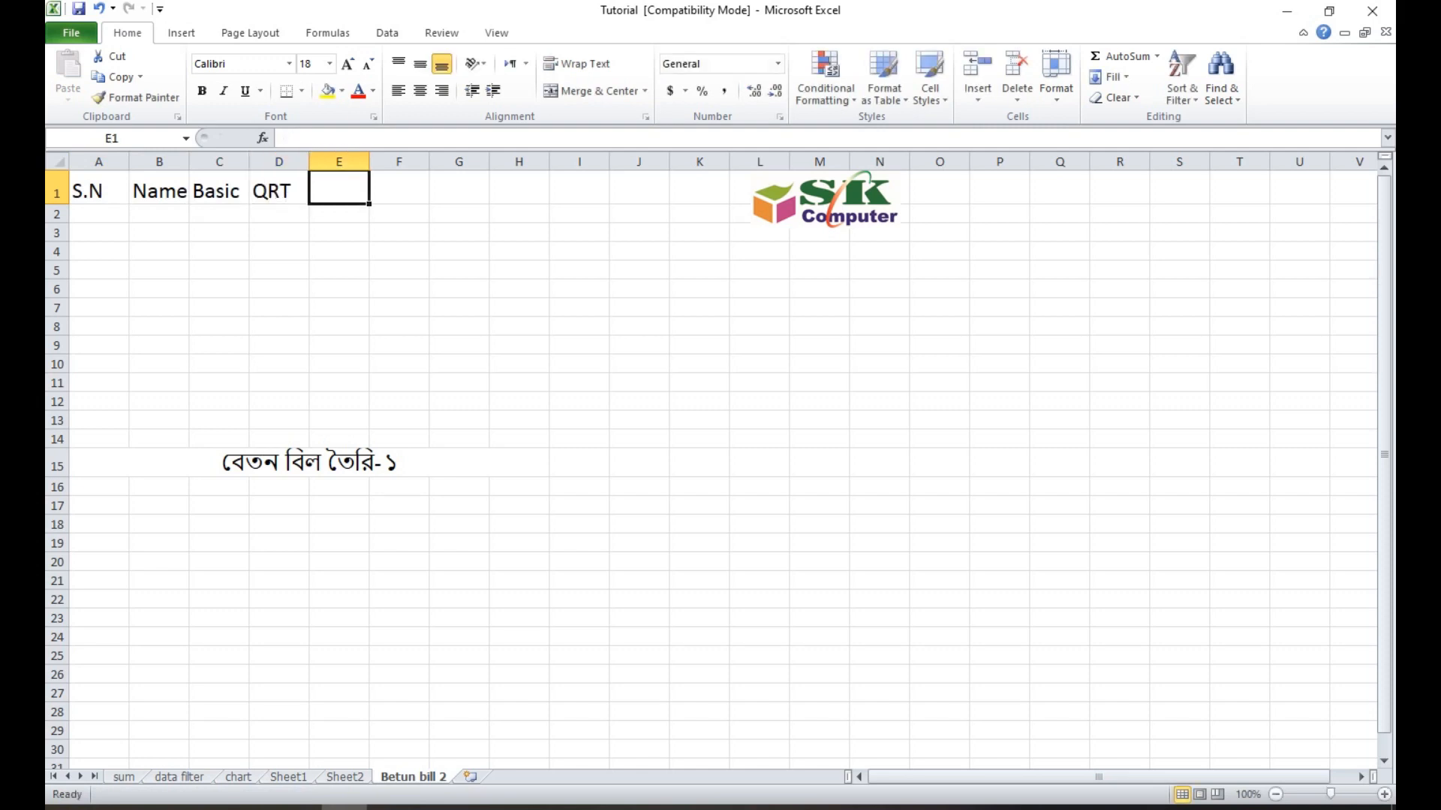
pyautogui.write('H.Rent')
pyautogui.press('Tab')
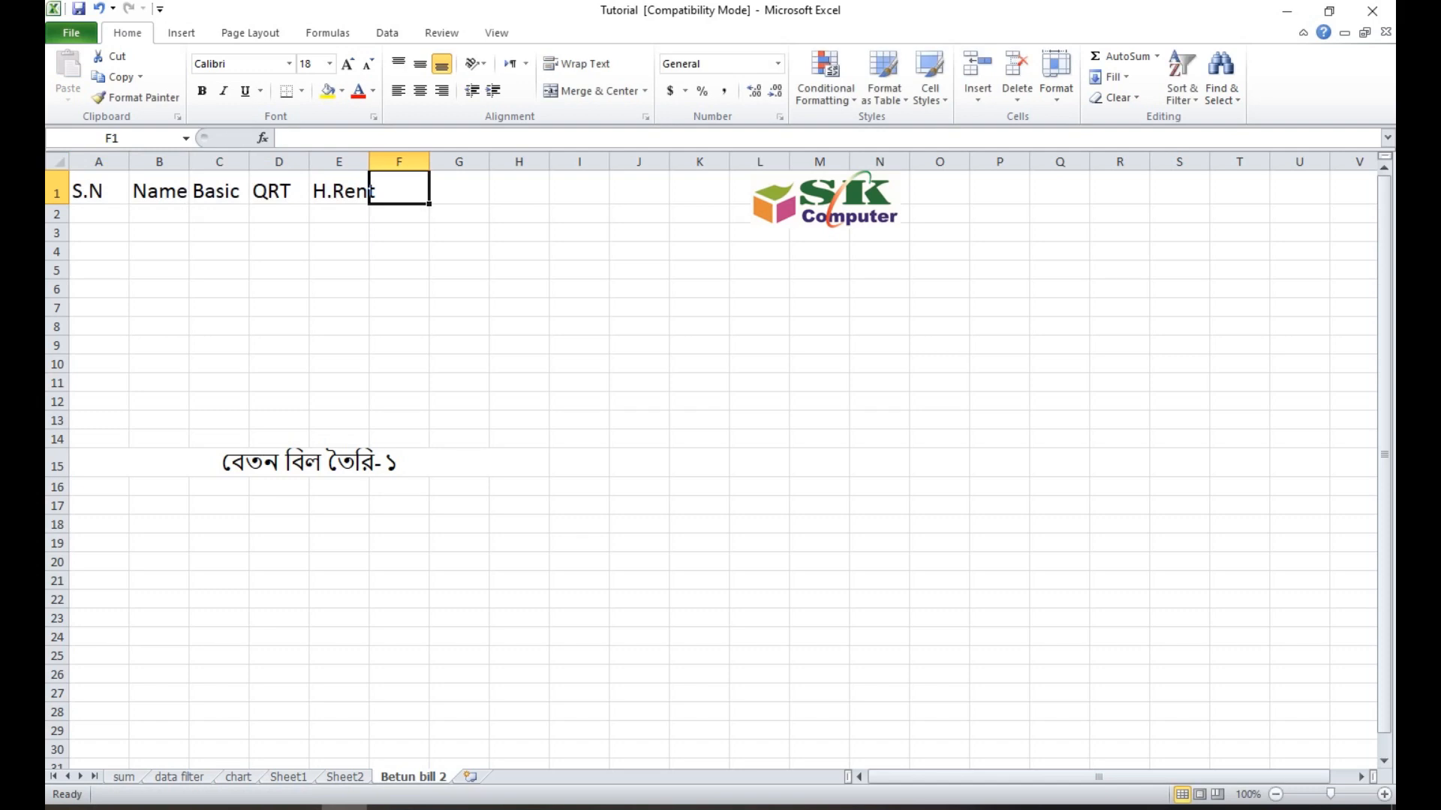
# Step: Add the Medical, P.Fond, B.Fond and Netpay headings, then narrow column A and widen column E
pyautogui.write('Medical')
pyautogui.press('Tab')
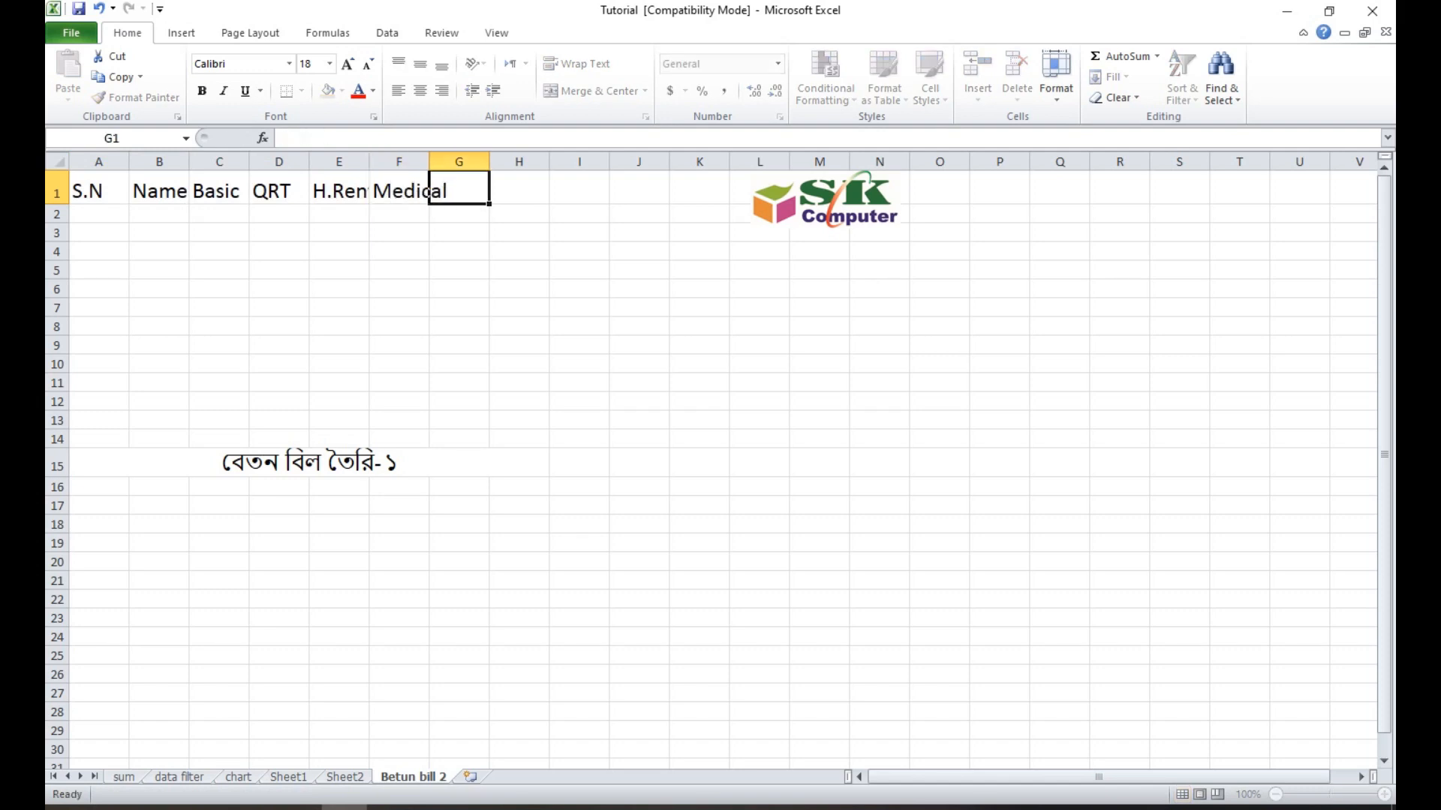
pyautogui.write('P.Fond')
pyautogui.press('Tab')
pyautogui.write('B.B')
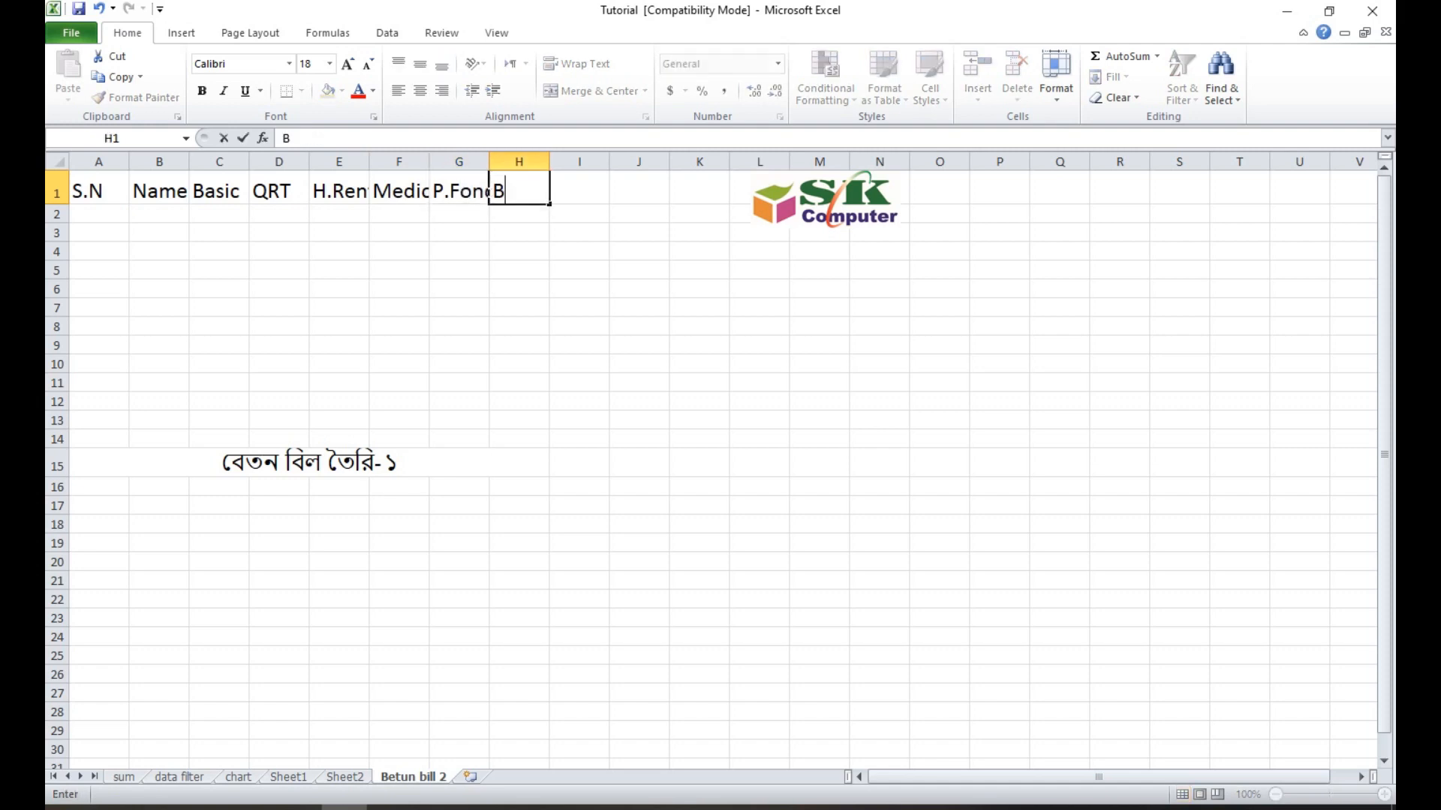
pyautogui.press('BackSpace')
pyautogui.write('Fond')
pyautogui.press('Tab')
pyautogui.write('Netpay')
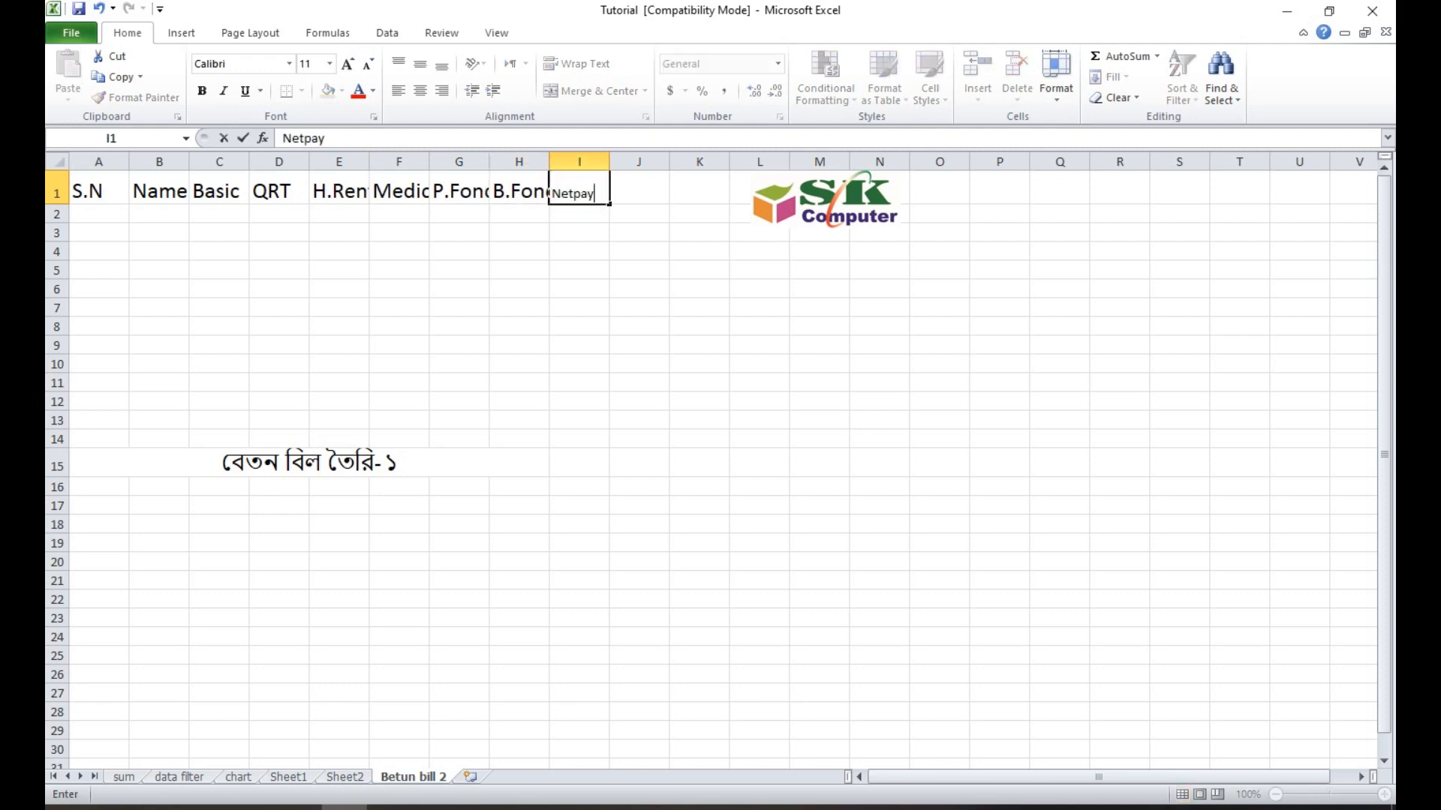
pyautogui.press('Tab')
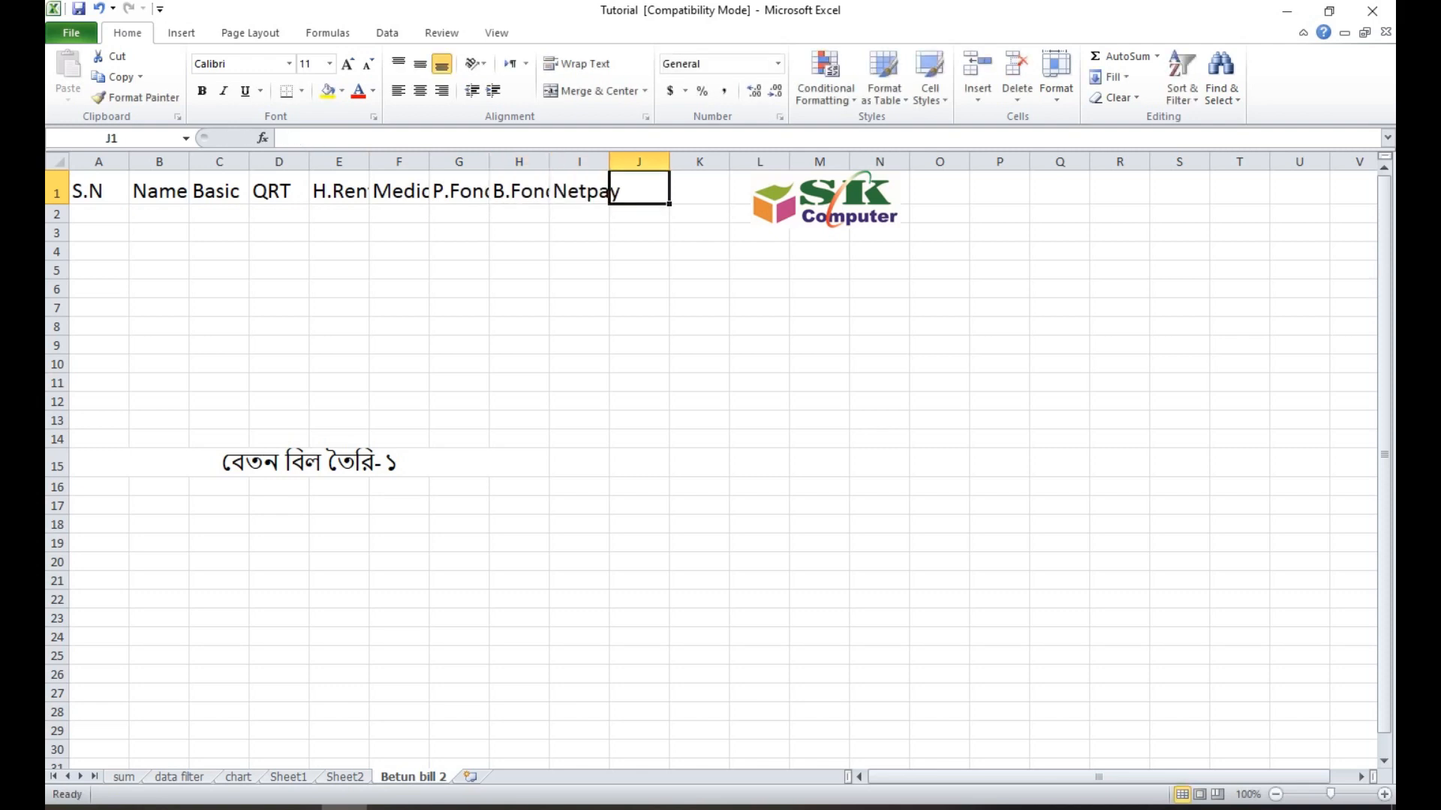
pyautogui.moveTo(128, 161); pyautogui.dragTo(313, 162)
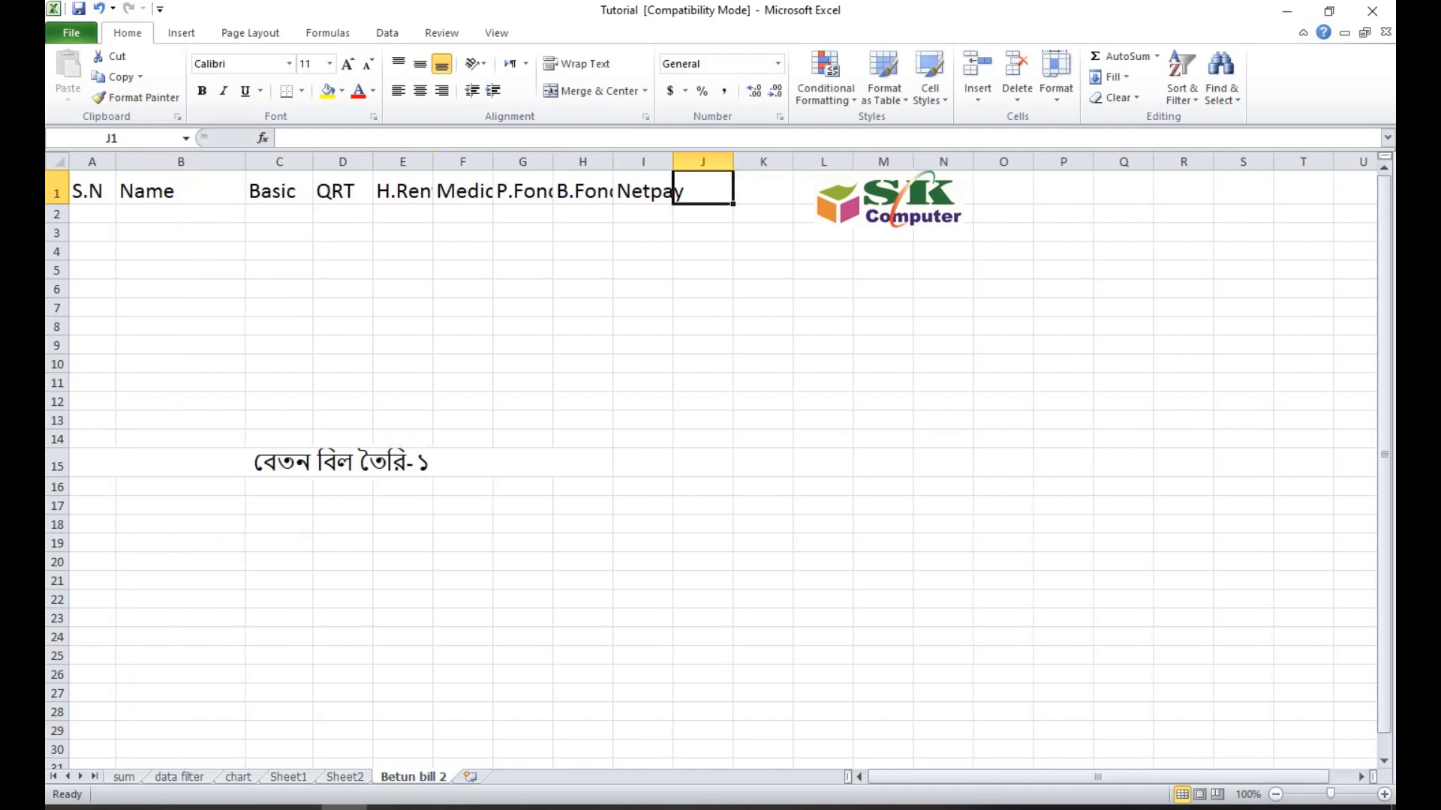
pyautogui.moveTo(433, 162); pyautogui.dragTo(778, 162)
# Step: Enter 1 and 2 in A2:A3 and fill the series down to 10 in A11
pyautogui.click(93, 214)
pyautogui.write('1')
pyautogui.press('Return')
pyautogui.write('2')
pyautogui.press('Return')
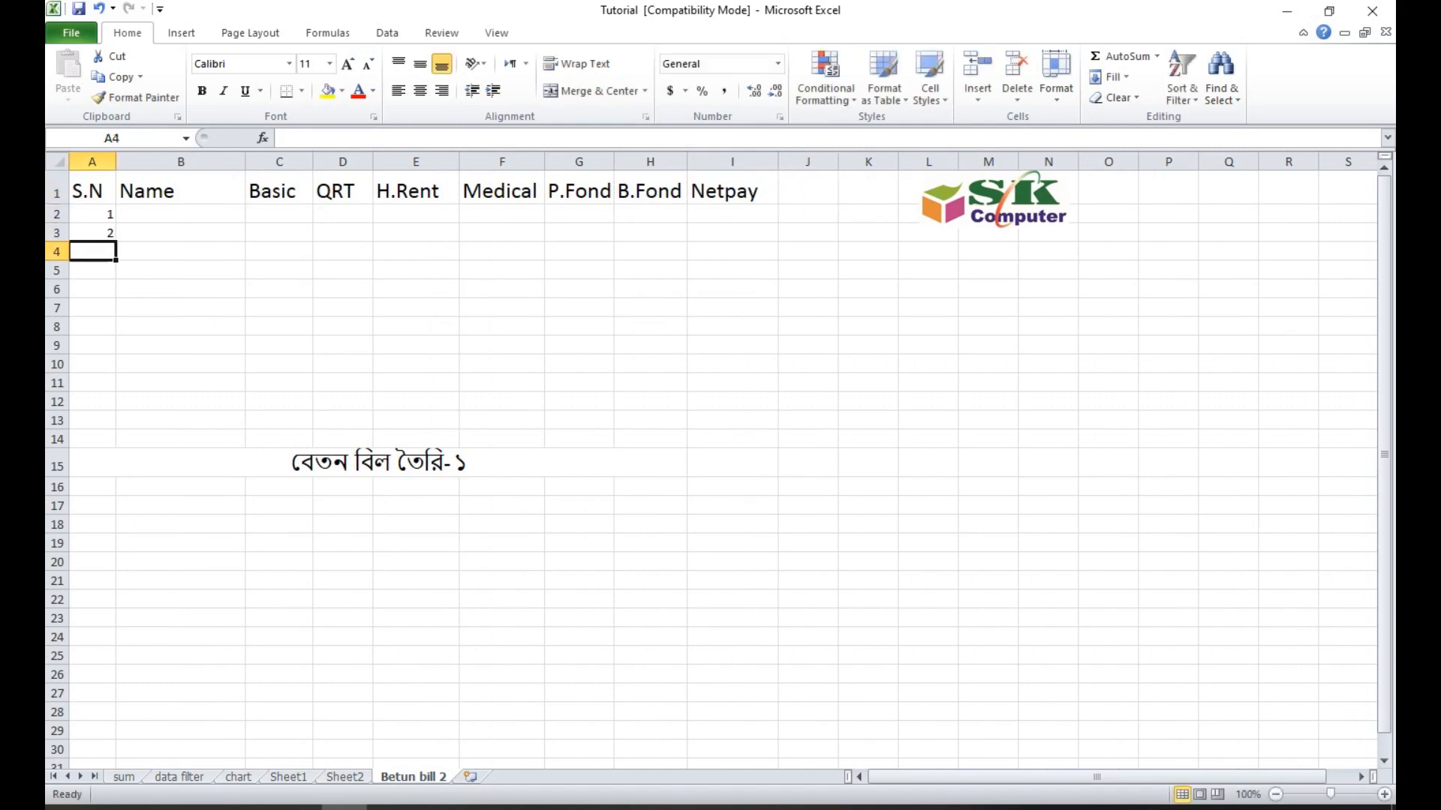
pyautogui.moveTo(92, 214); pyautogui.dragTo(93, 233)
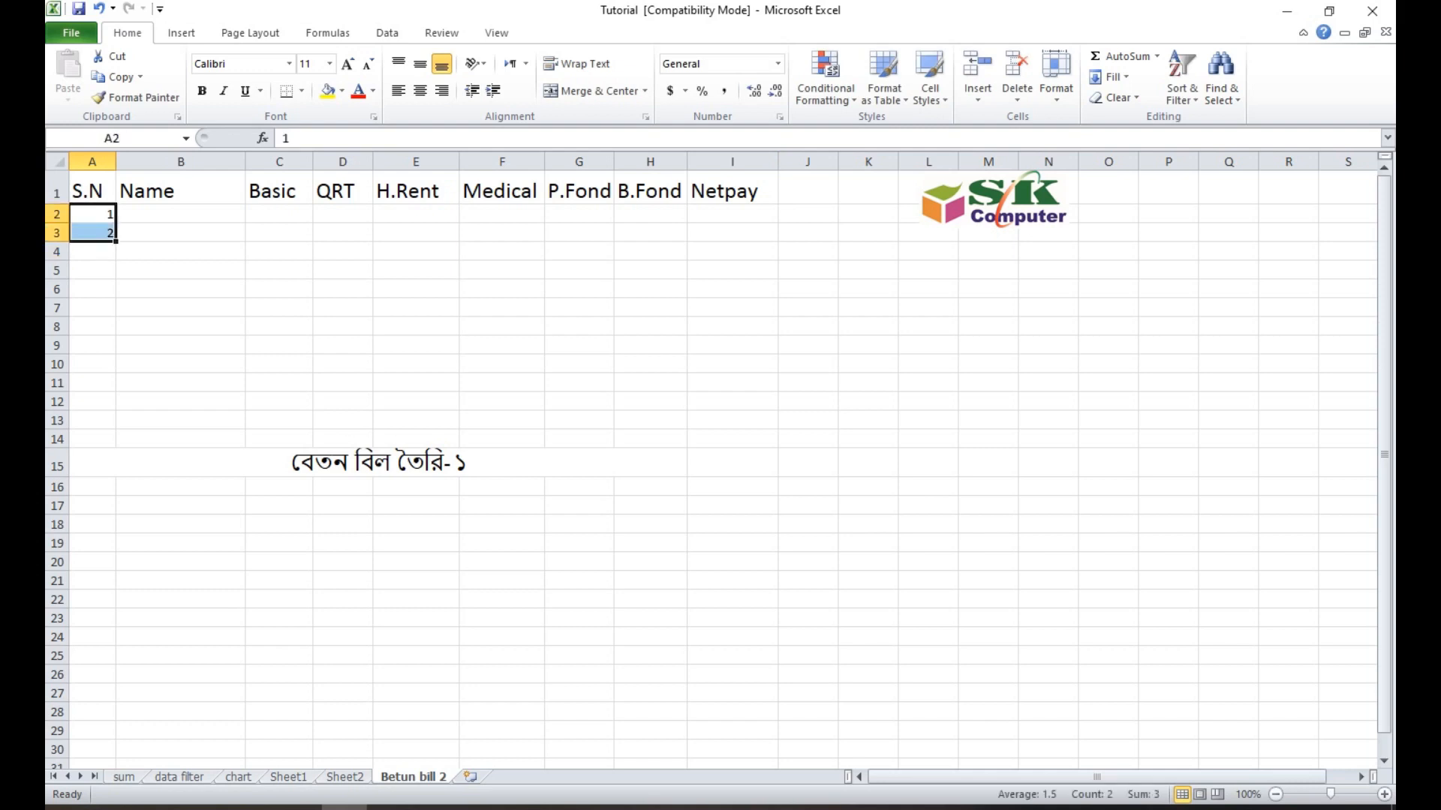
pyautogui.moveTo(116, 241); pyautogui.dragTo(116, 383)
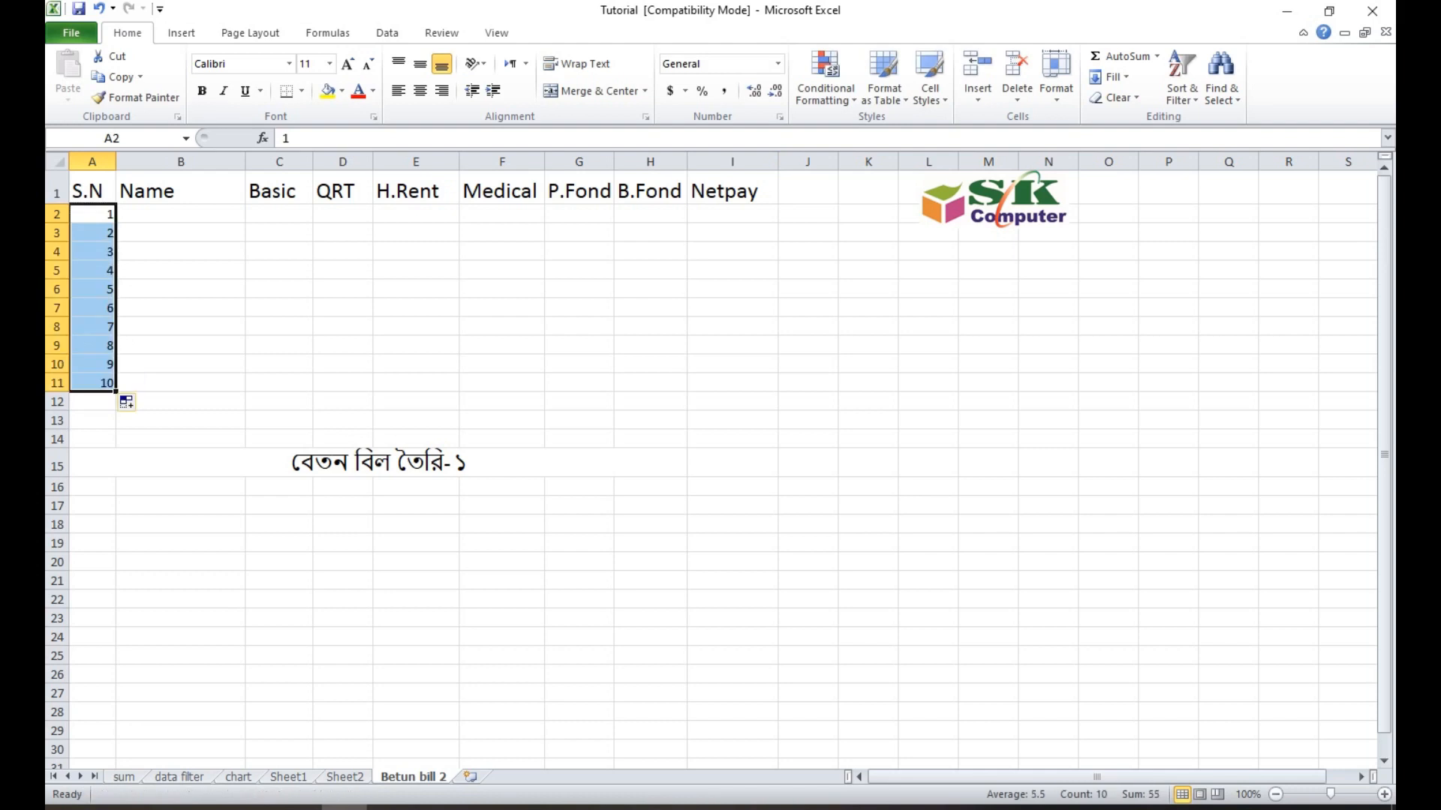
# Step: Centre the serial numbers and enlarge them to font size 12
pyautogui.click(420, 91)
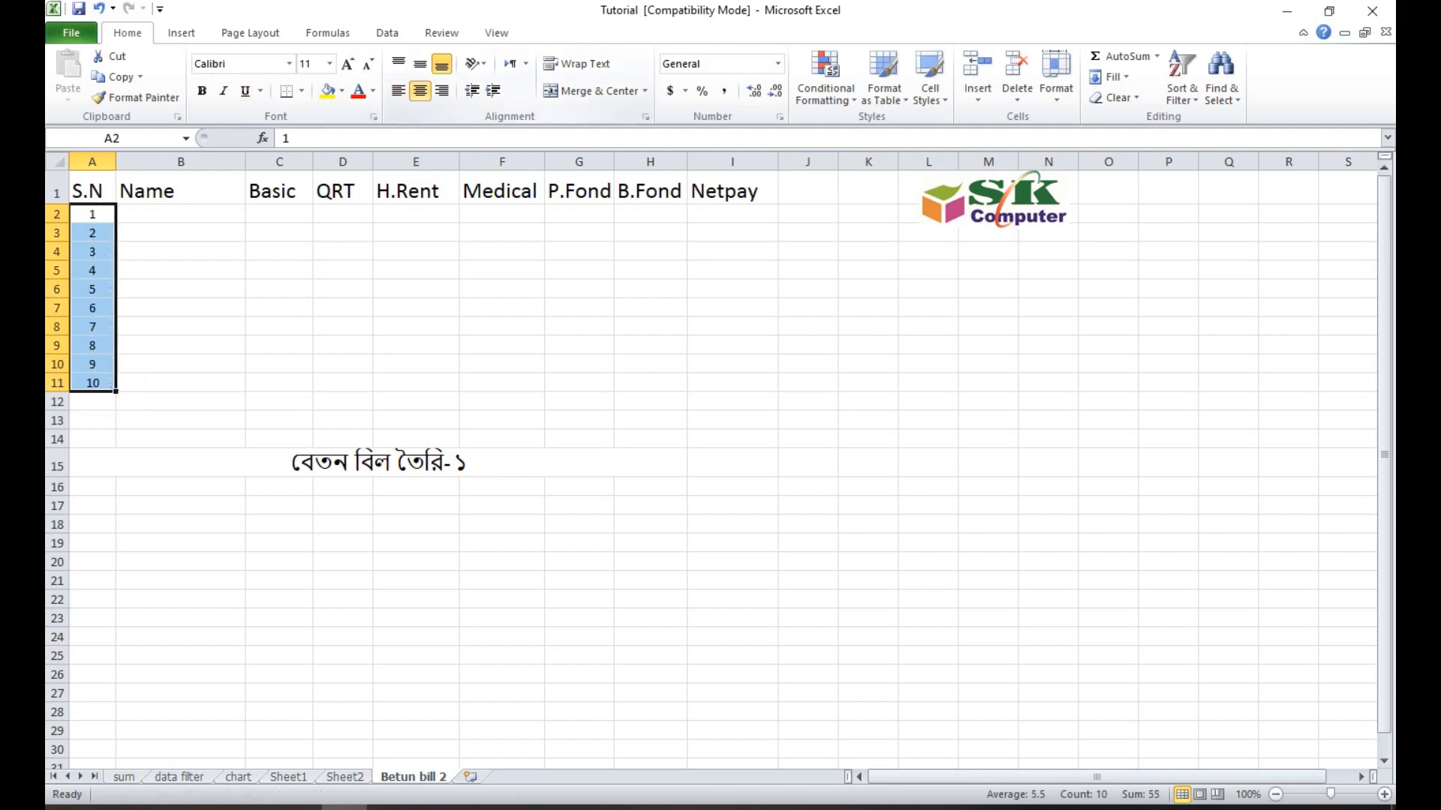
pyautogui.click(347, 64)
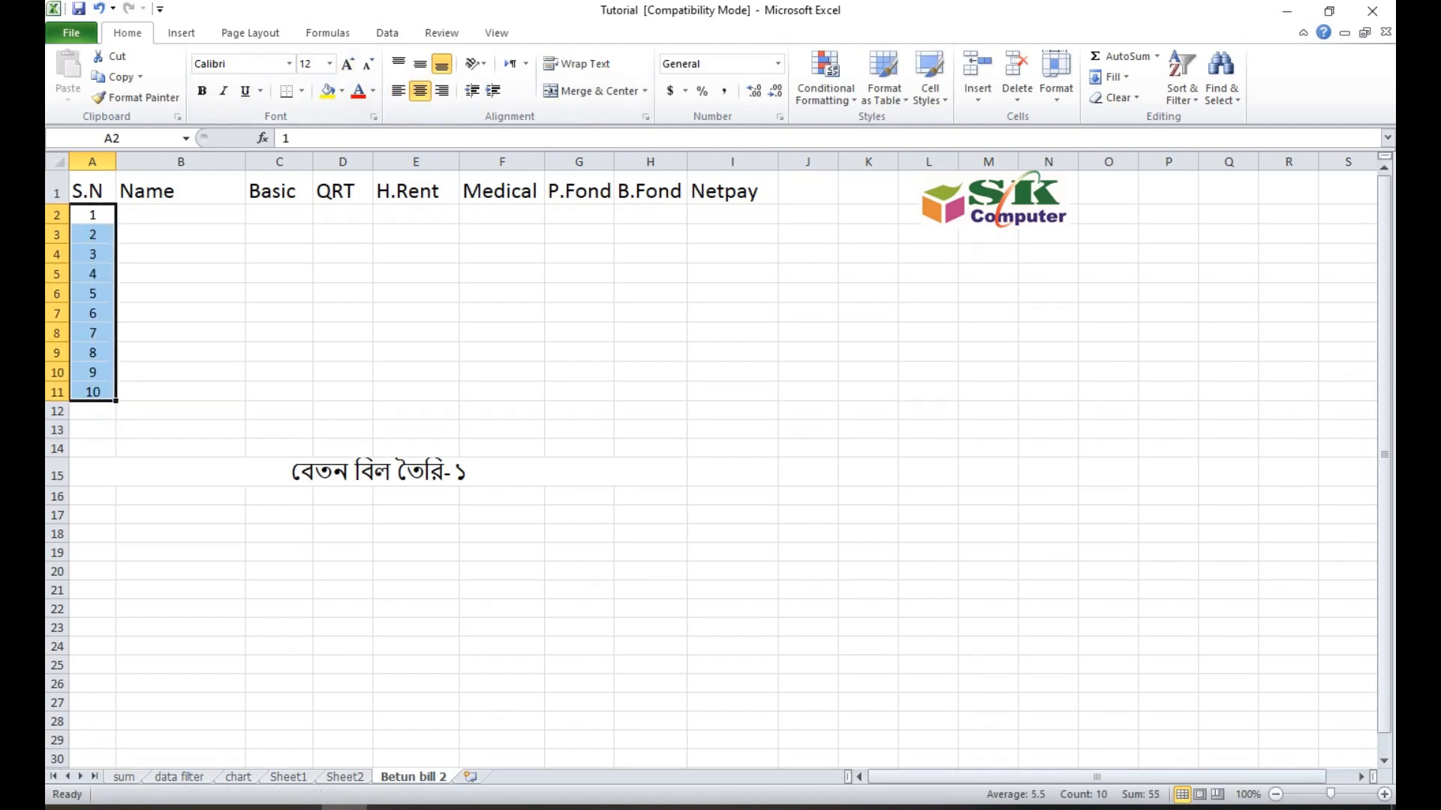
pyautogui.click(180, 214)
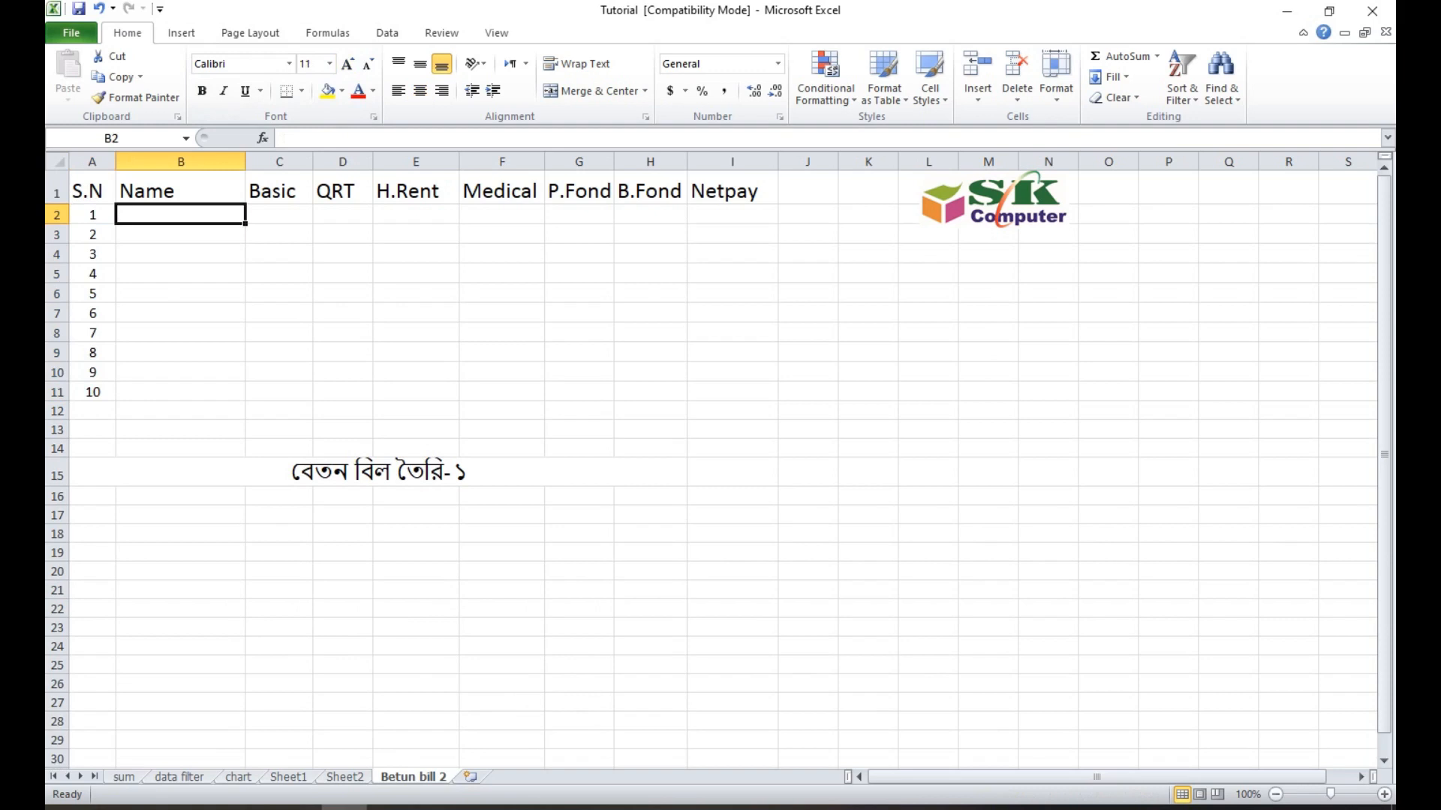
# Step: Type the first five employee names into B2:B6
pyautogui.write('Abdul')
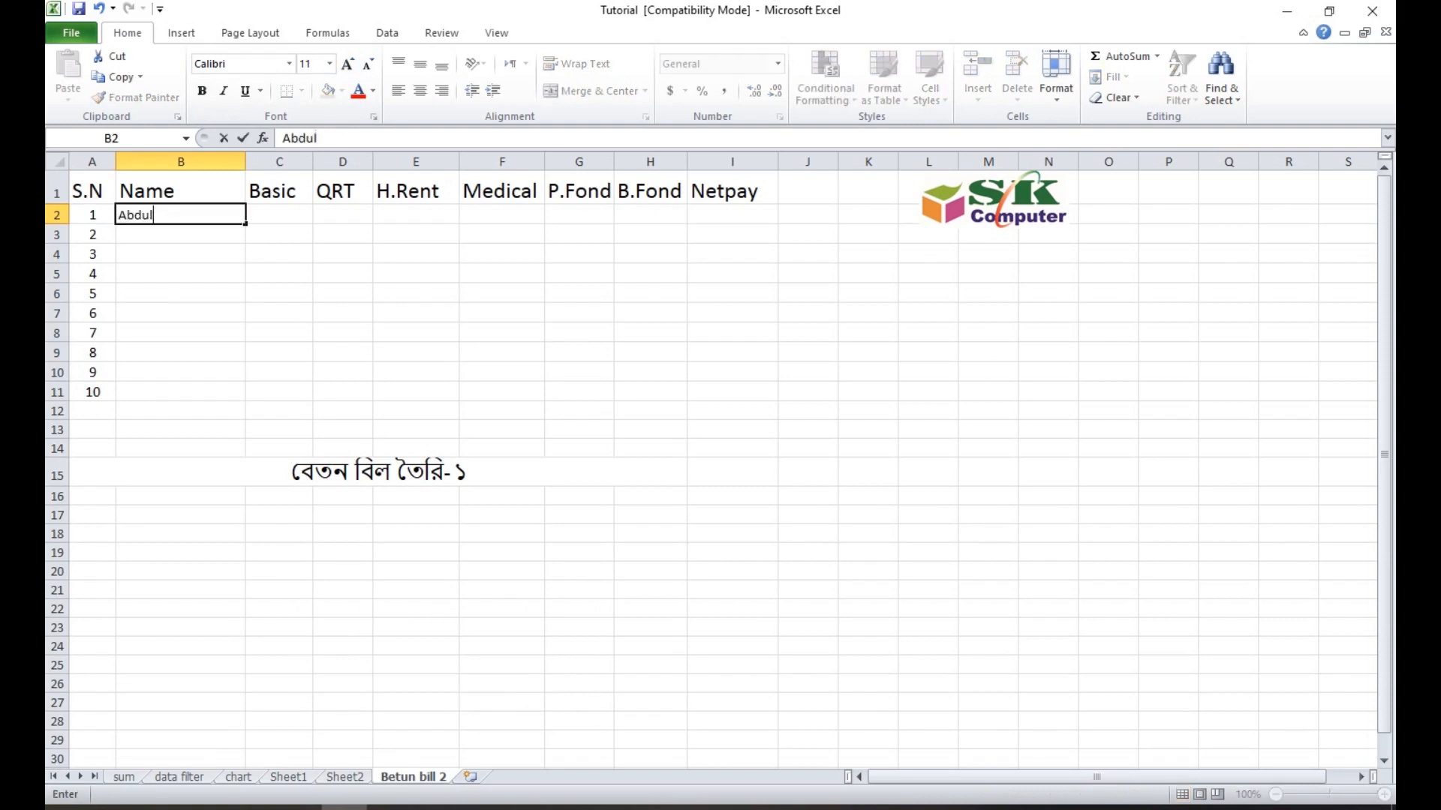
pyautogui.write(' Maleque')
pyautogui.press('Return')
pyautogui.write('A')
pyautogui.press('BackSpace')
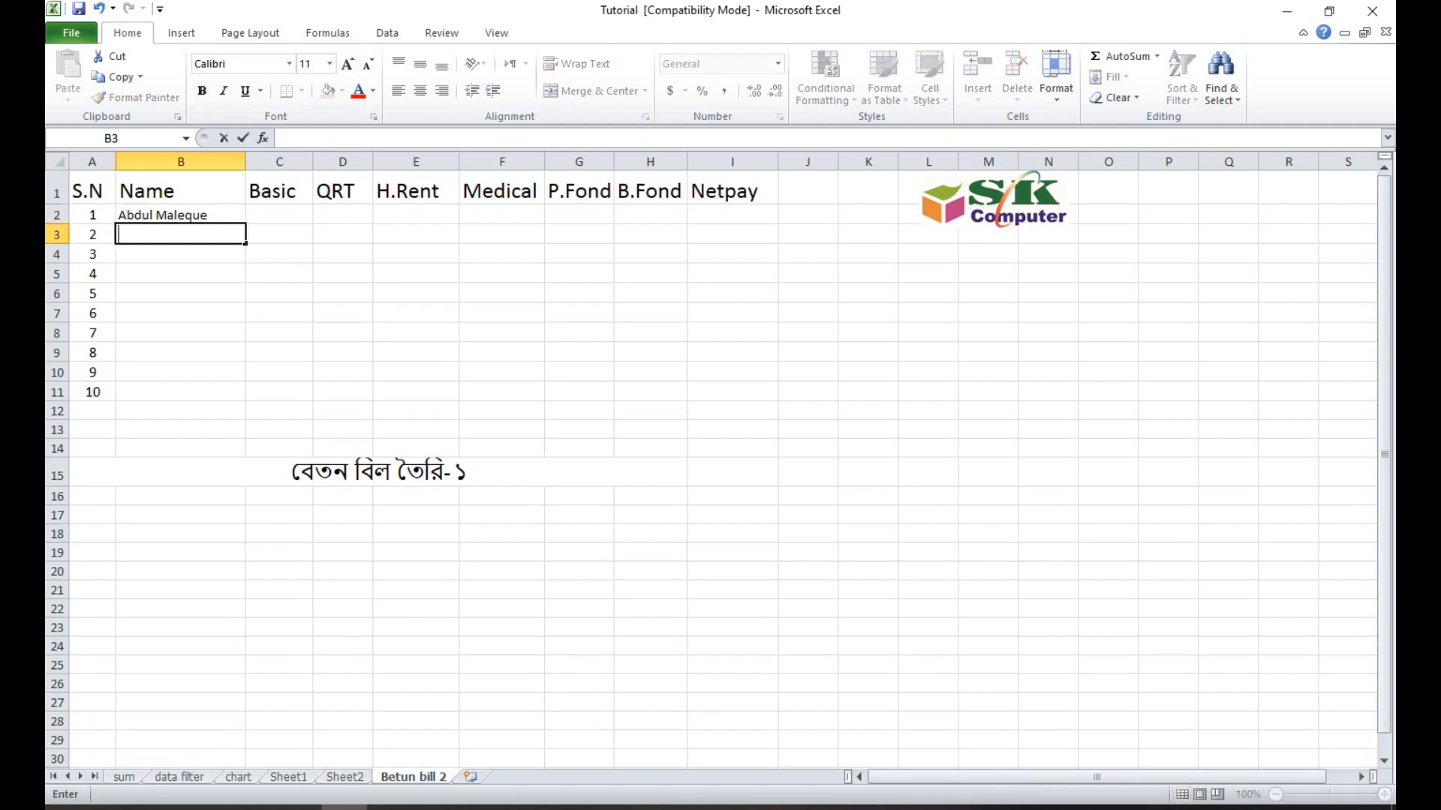
pyautogui.write('Abdul bari')
pyautogui.press('Return')
pyautogui.write('Saleha')
pyautogui.press('Return')
pyautogui.write('Sayra')
pyautogui.press('Return')
pyautogui.write('Arabia')
pyautogui.press('Return')
# Step: Type the remaining five employee names into B7:B11
pyautogui.write('Manera')
pyautogui.press('Return')
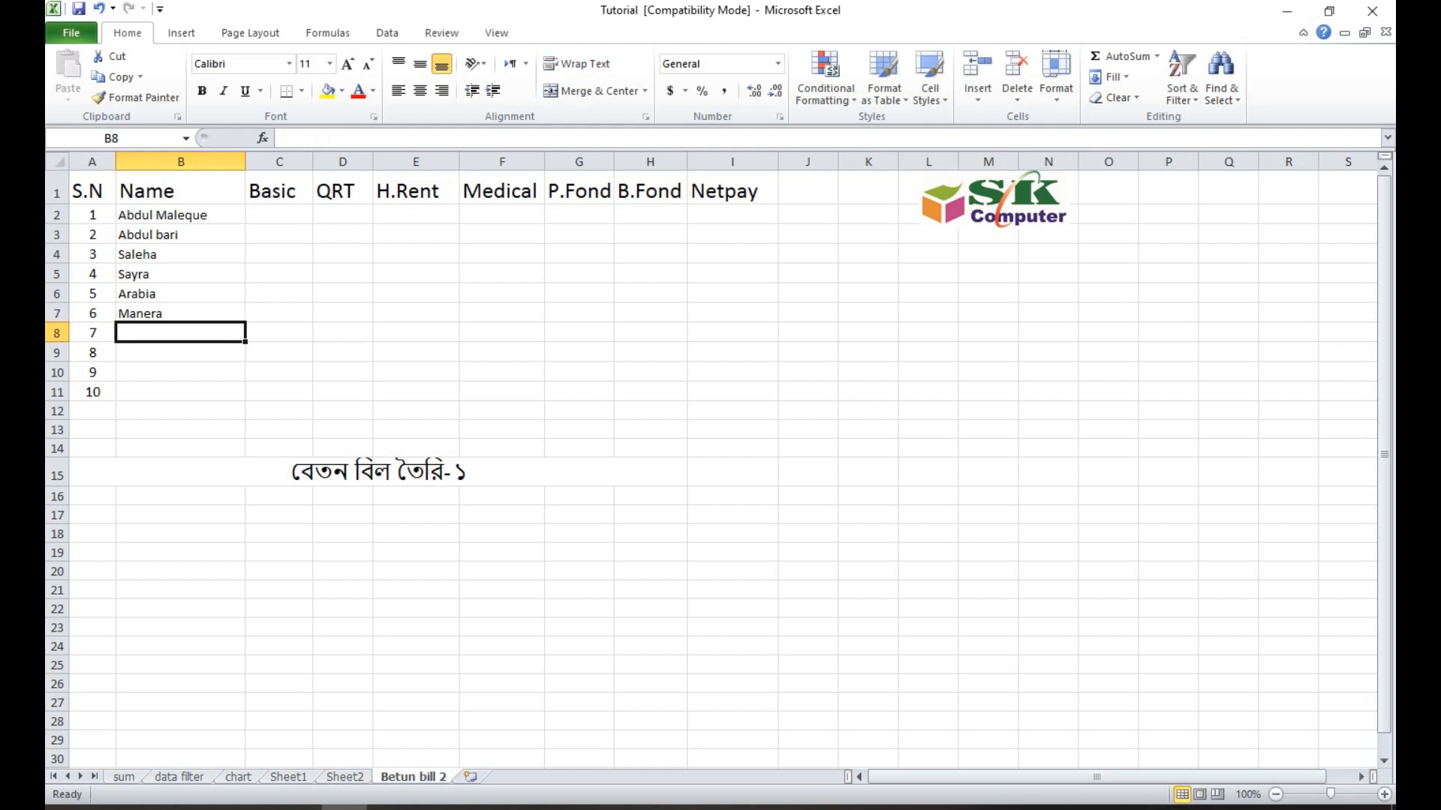
pyautogui.write('Kulsum')
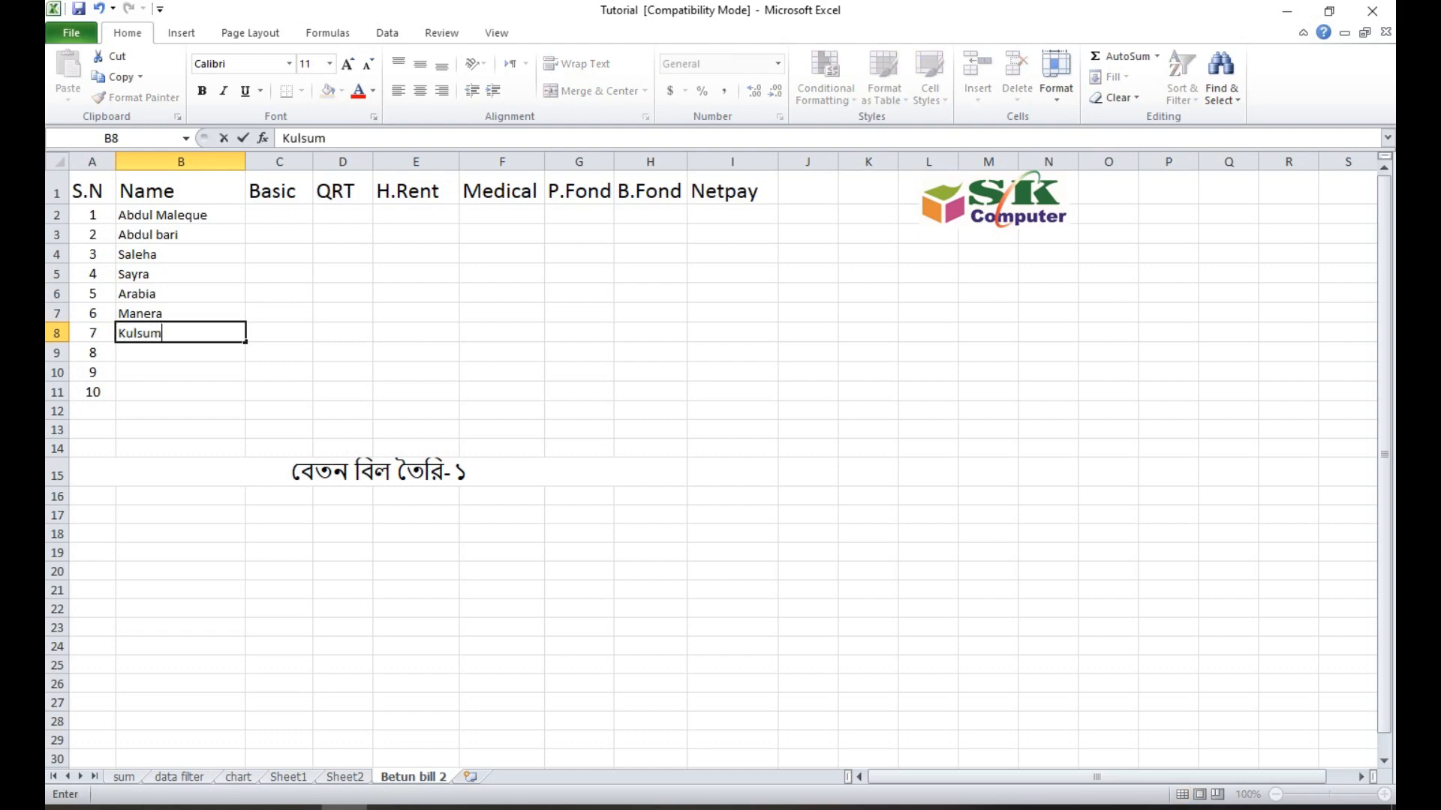
pyautogui.press('Return')
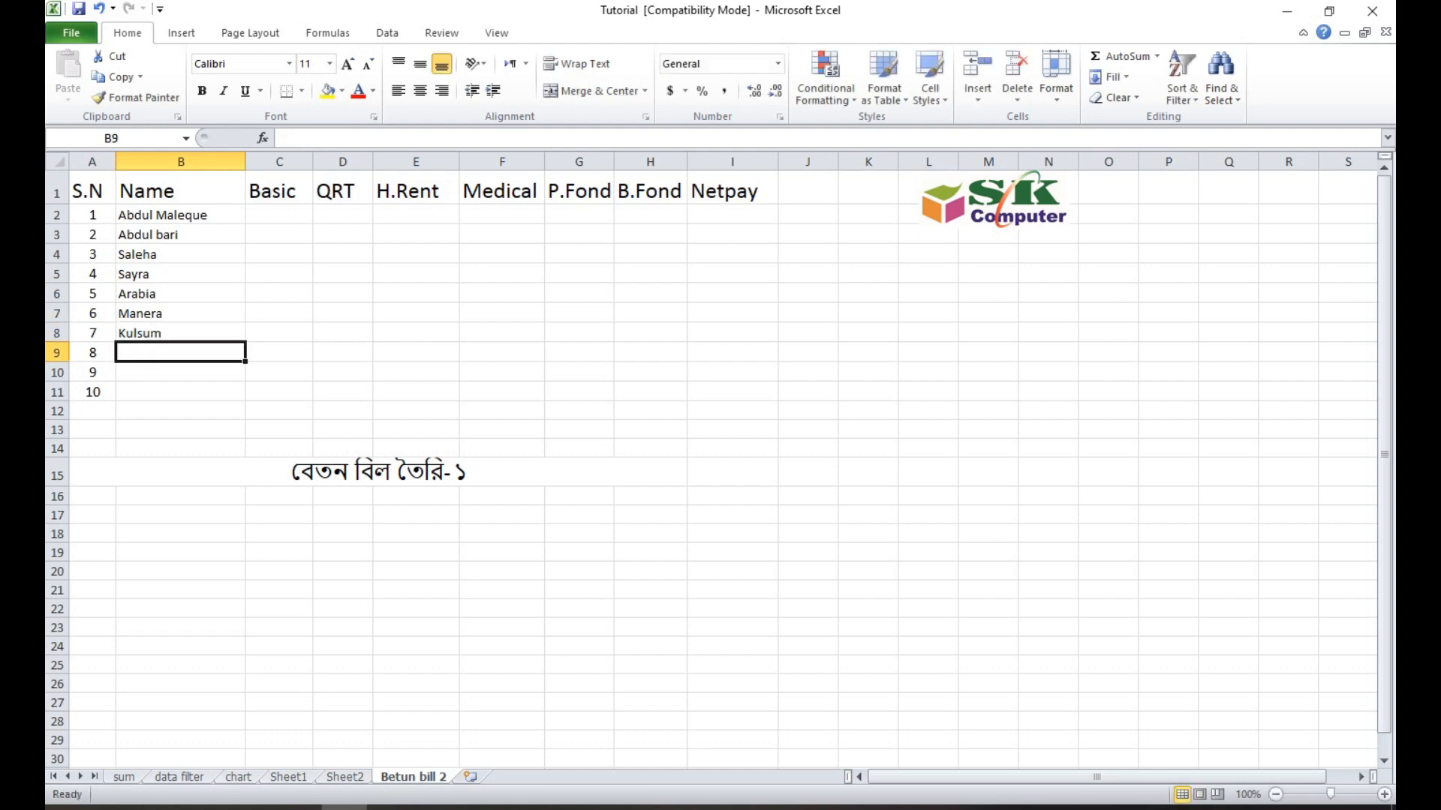
pyautogui.write('Alsu')
pyautogui.press('BackSpace')
pyautogui.write('oni')
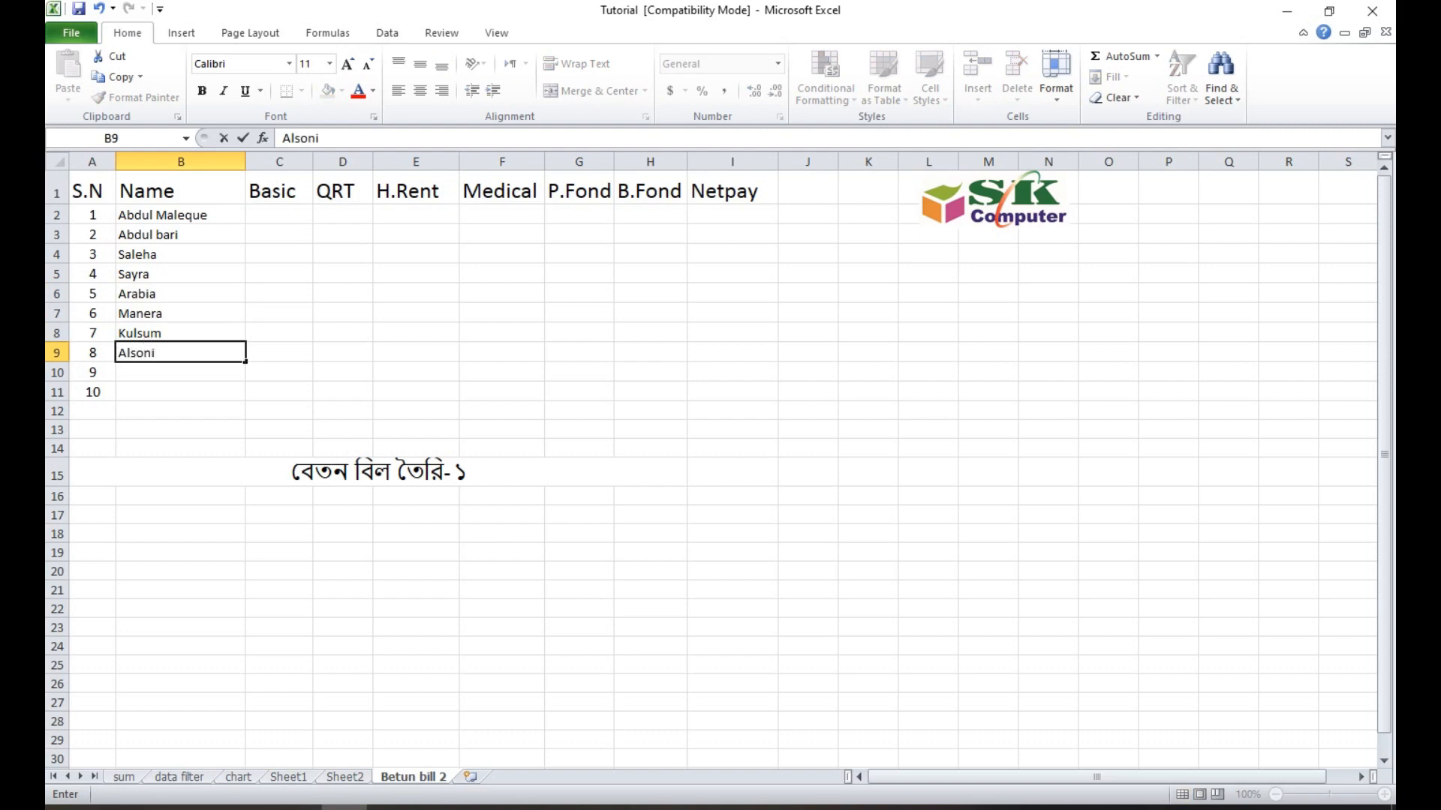
pyautogui.press('Return')
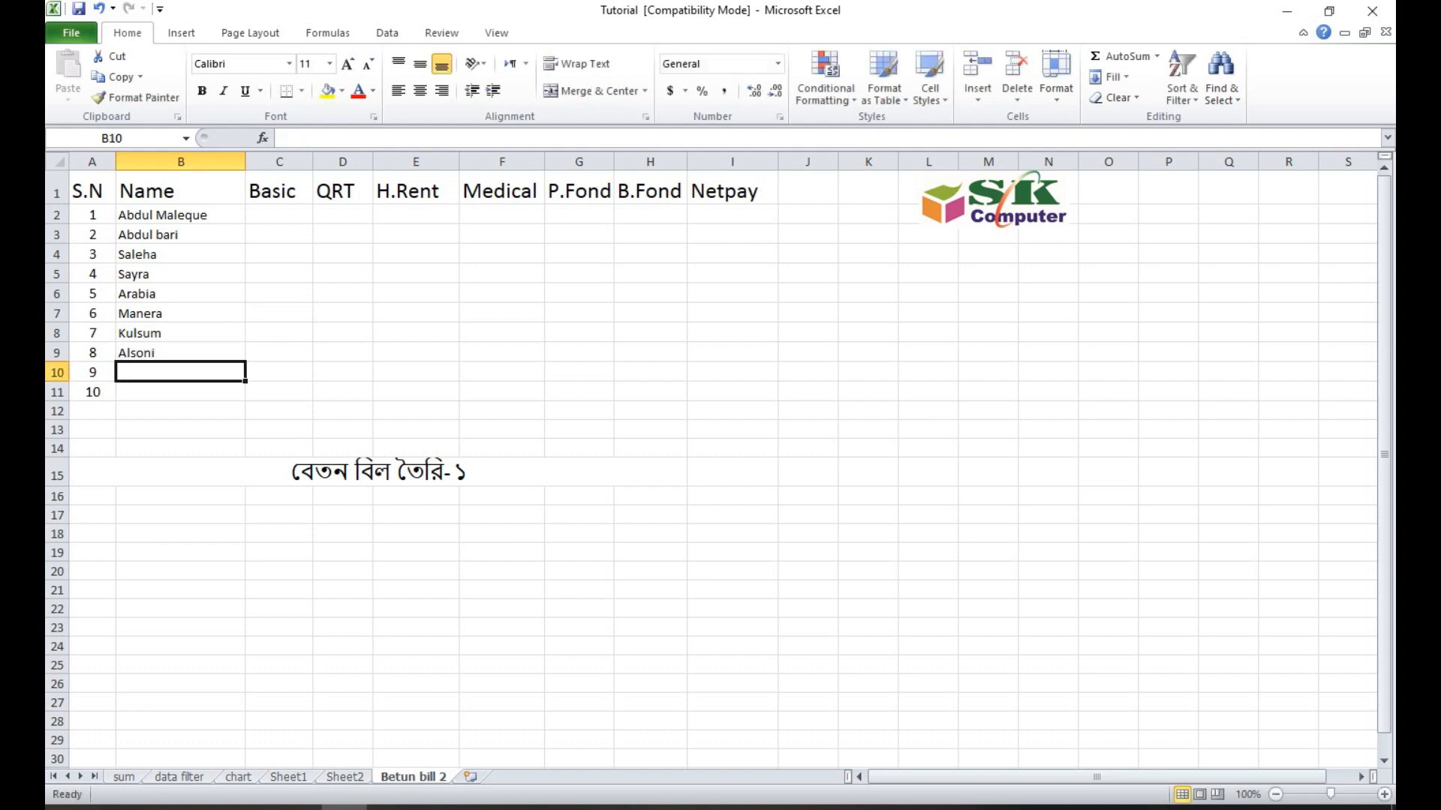
pyautogui.write('Muaj')
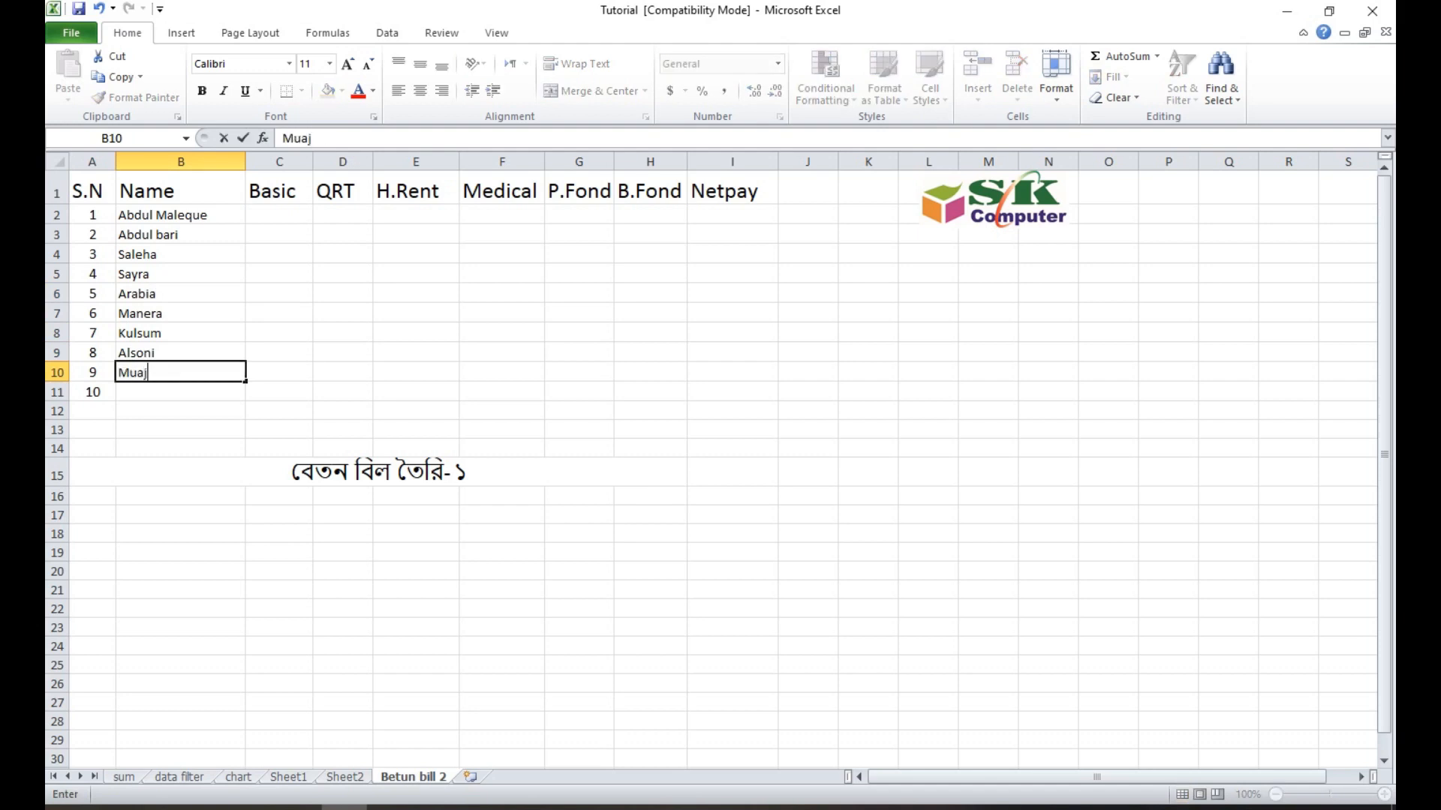
pyautogui.press('Return')
pyautogui.write('Sattar')
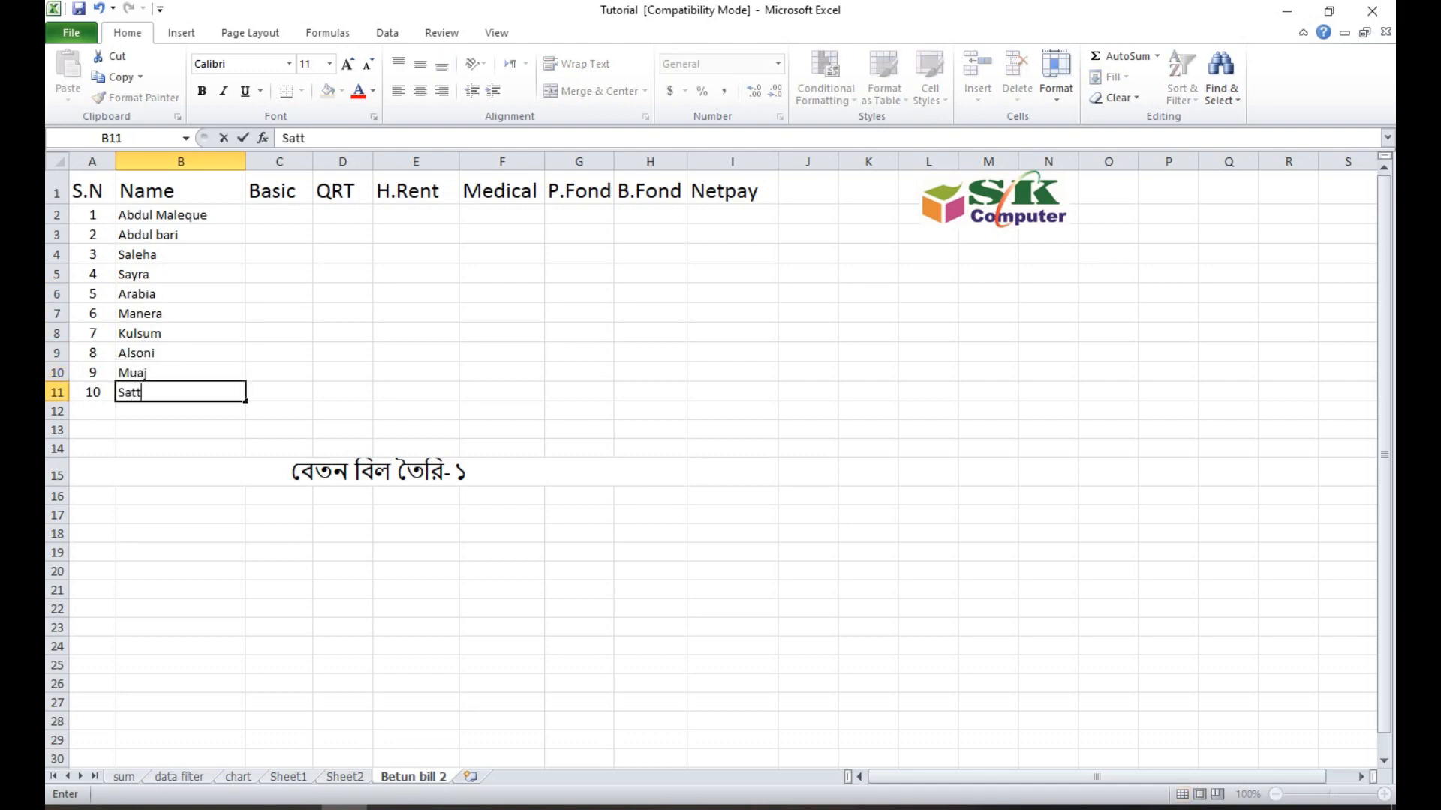
pyautogui.press('Tab')
pyautogui.press('Up')
pyautogui.press('Up')
pyautogui.press('Up')
pyautogui.press('Up')
pyautogui.press('Up')
pyautogui.press('Up')
pyautogui.press('Up')
pyautogui.press('Up')
pyautogui.press('Up')
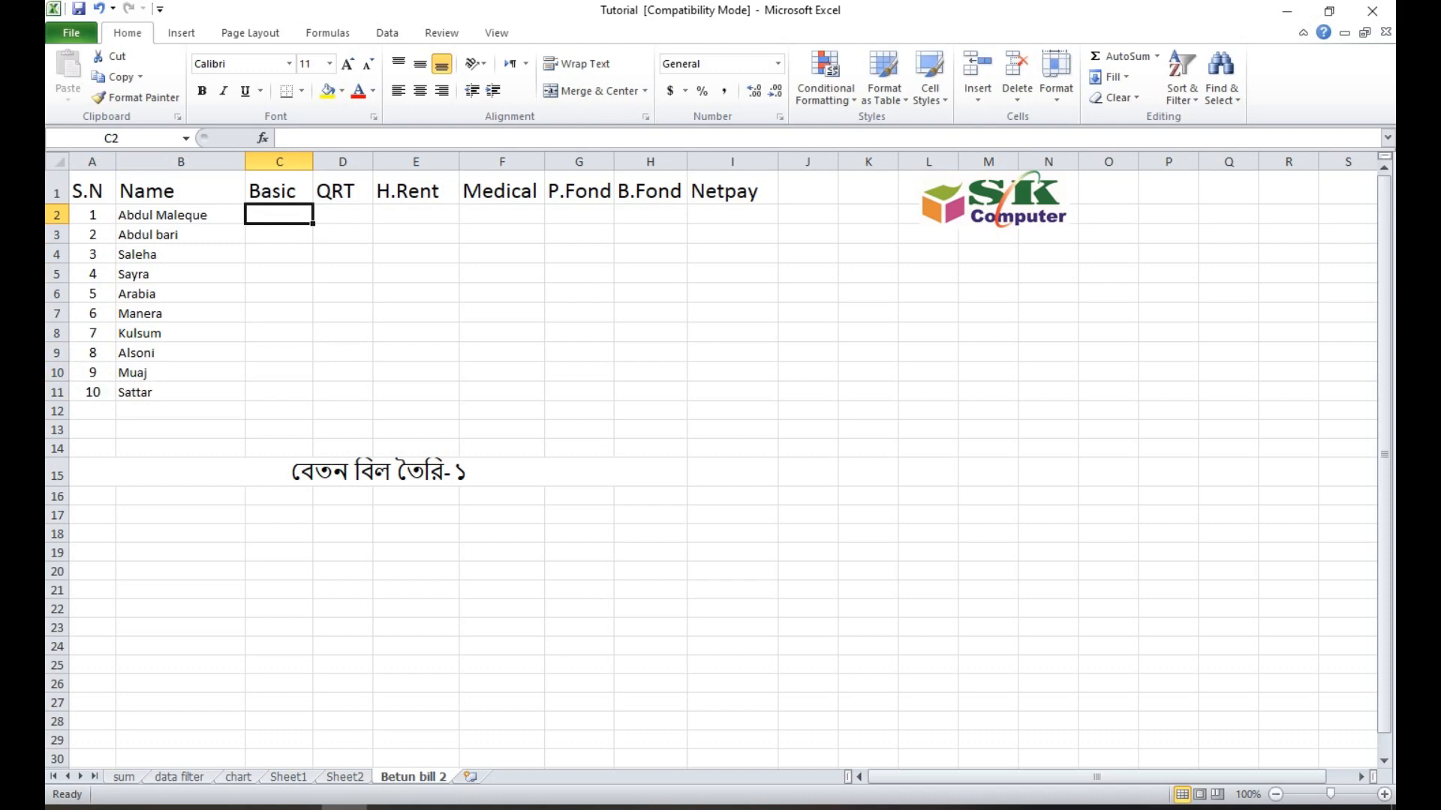
# Step: Enter Basic salaries 5000, 9500, 10500, 6500 and 1500 in C2:C6
pyautogui.write('5')
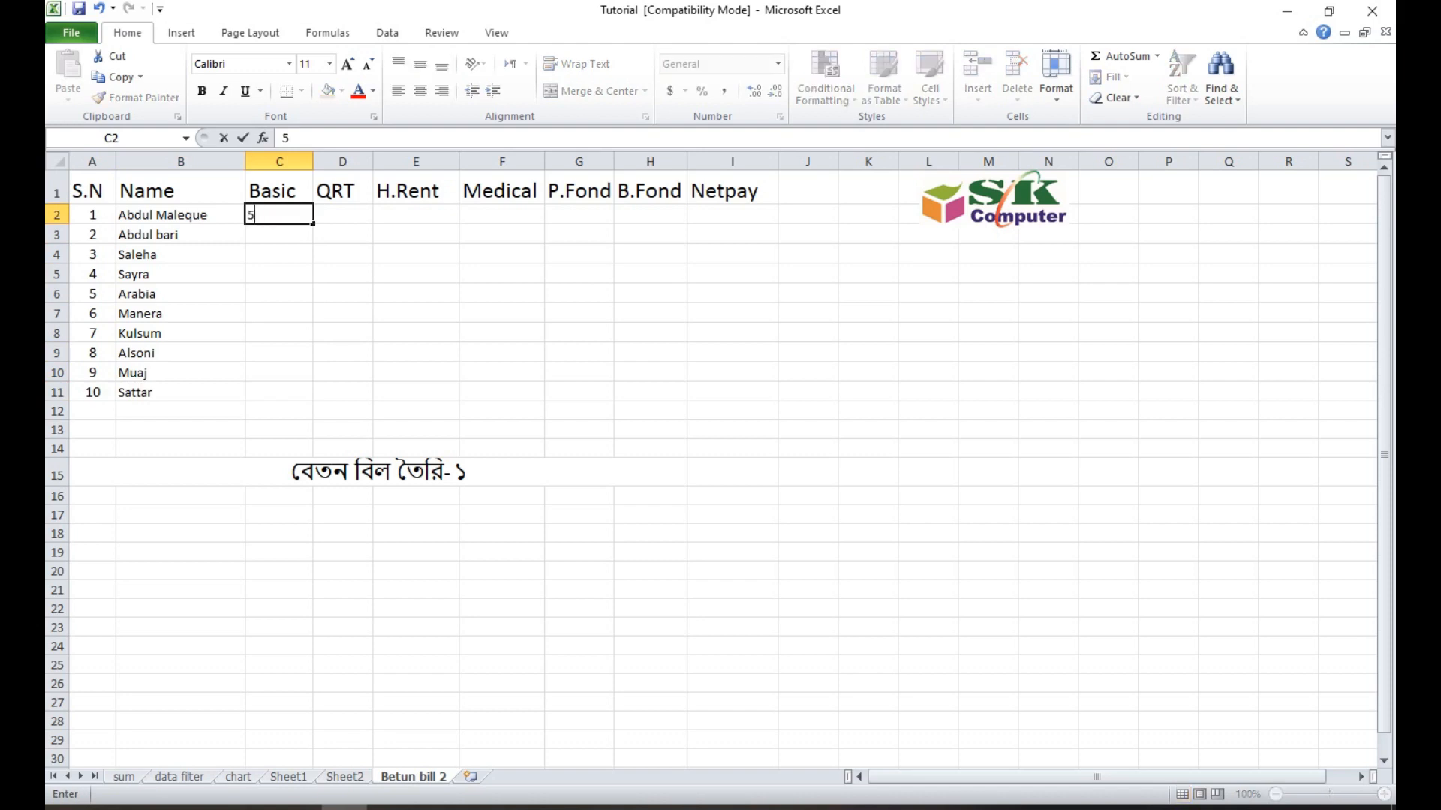
pyautogui.write('000')
pyautogui.press('Return')
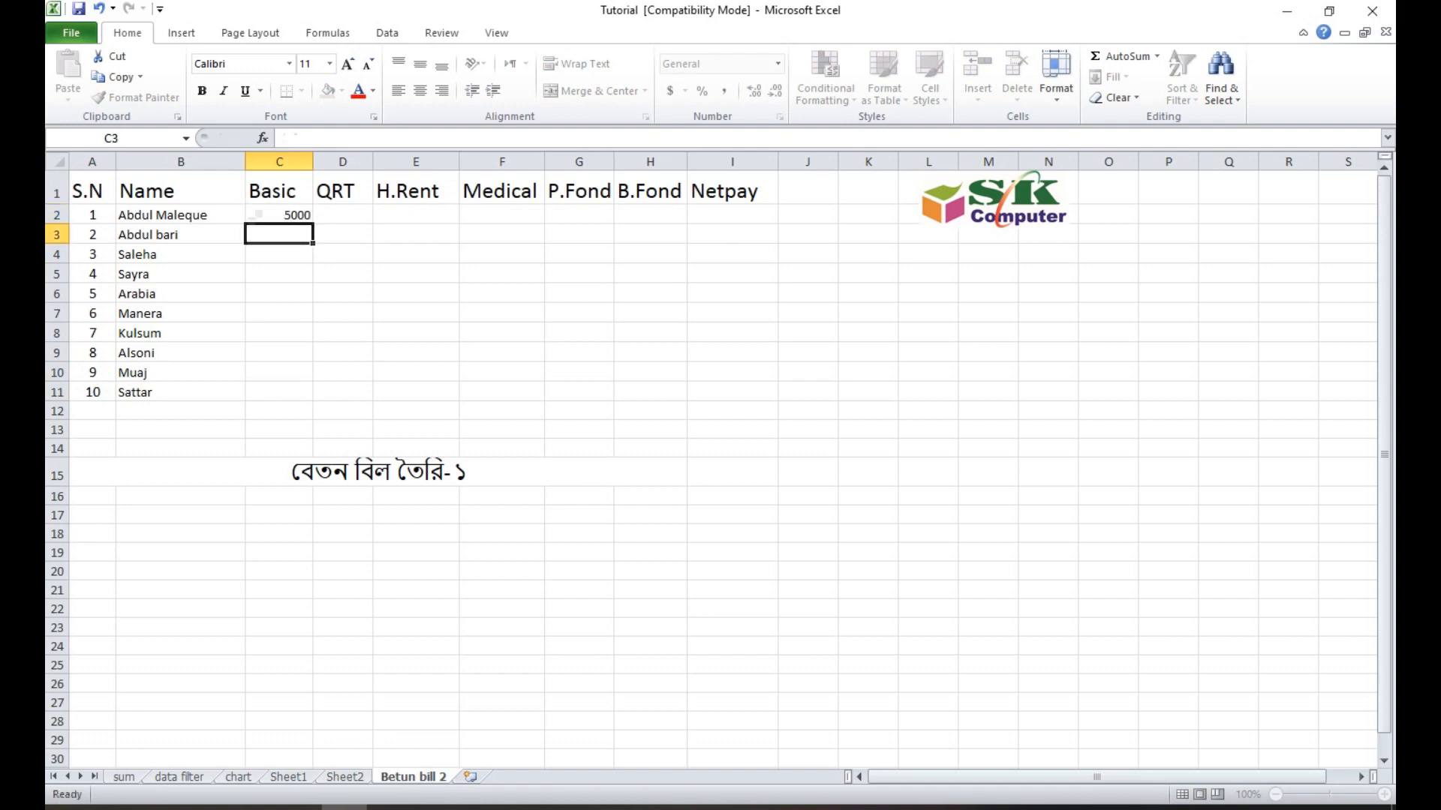
pyautogui.write('9500')
pyautogui.press('Return')
pyautogui.write('10500')
pyautogui.press('Return')
pyautogui.write('6500')
pyautogui.press('Return')
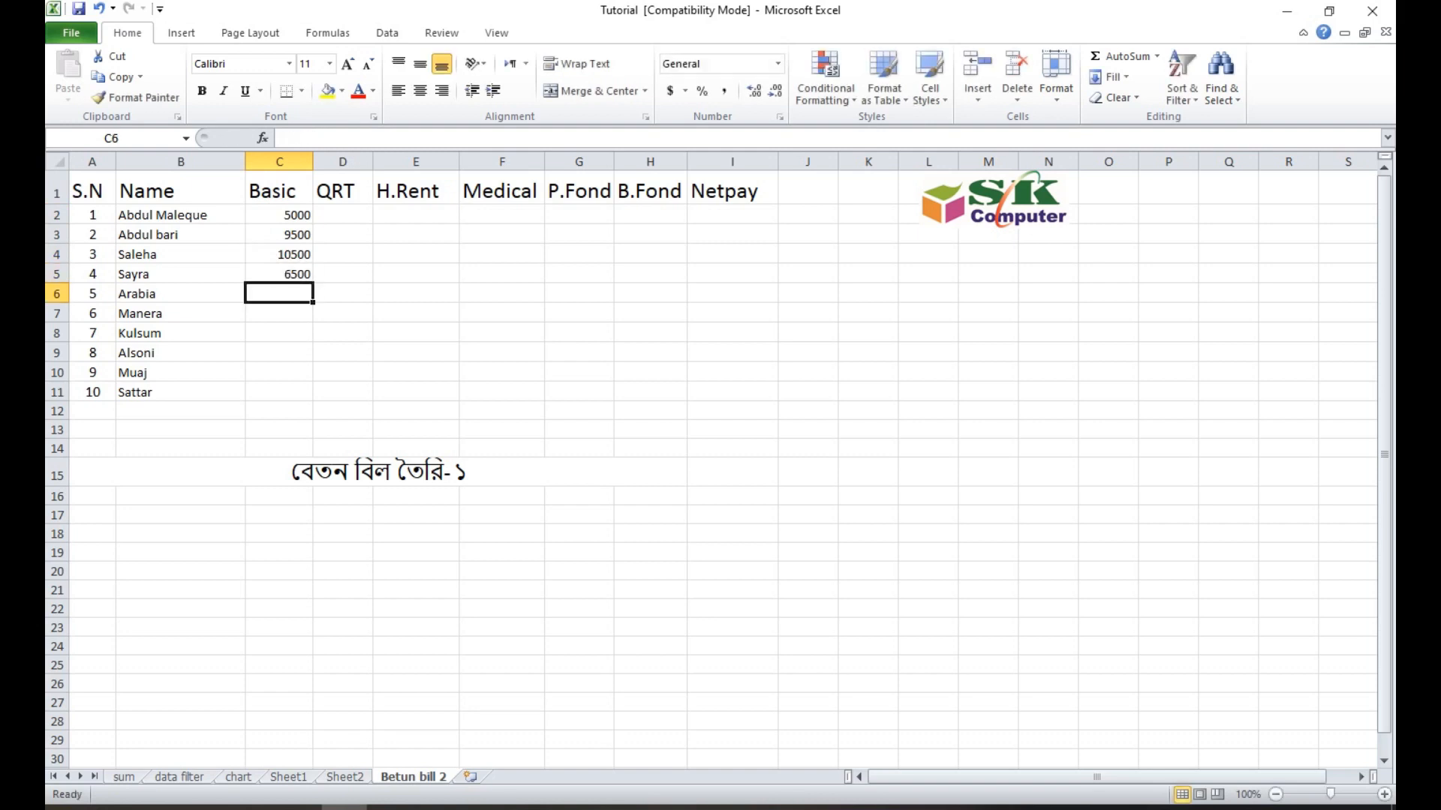
pyautogui.write('1500')
pyautogui.press('Return')
# Step: Enter Basic salaries 21000, 60000, 30000 and 15000 in C7:C10
pyautogui.write('2')
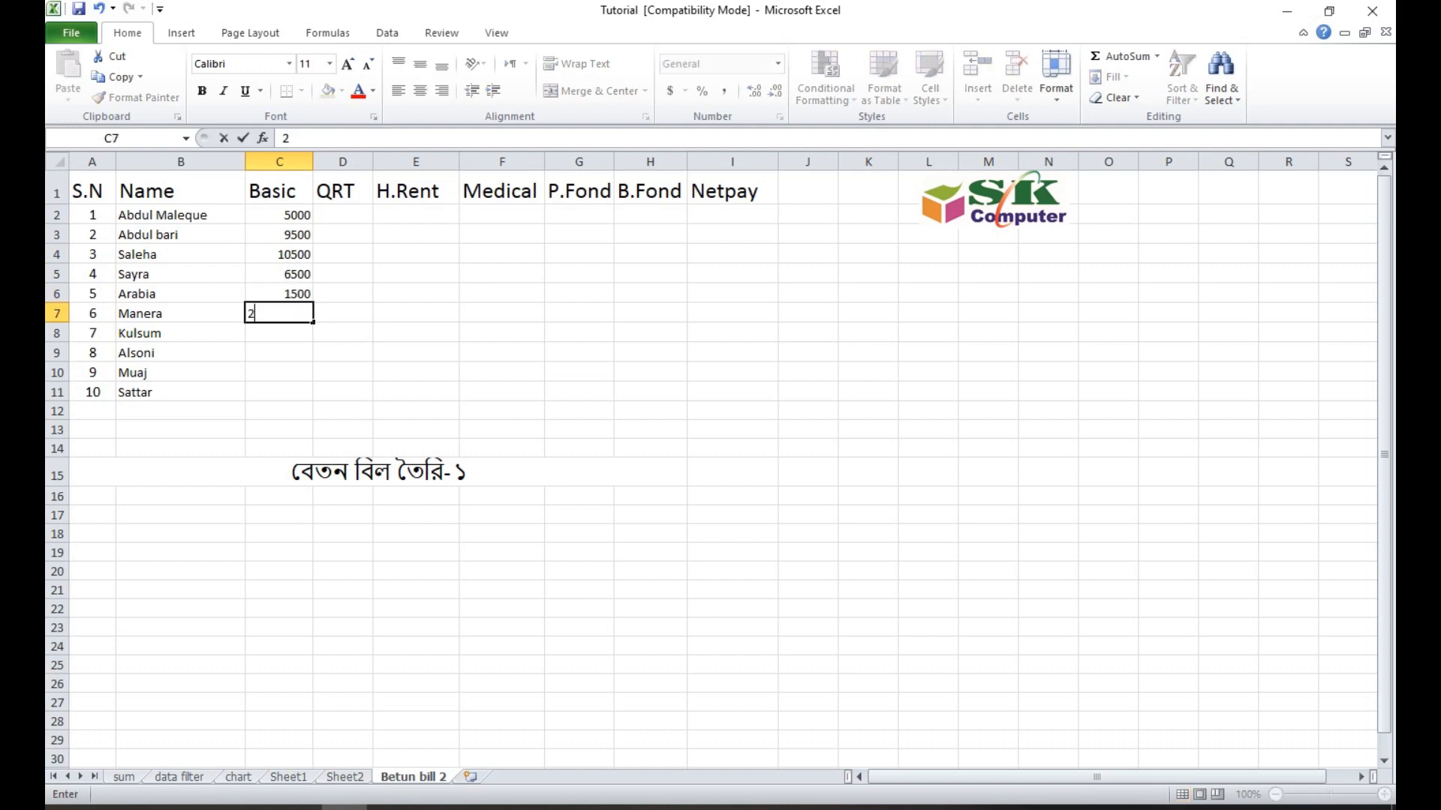
pyautogui.write('1000')
pyautogui.press('Return')
pyautogui.write('6')
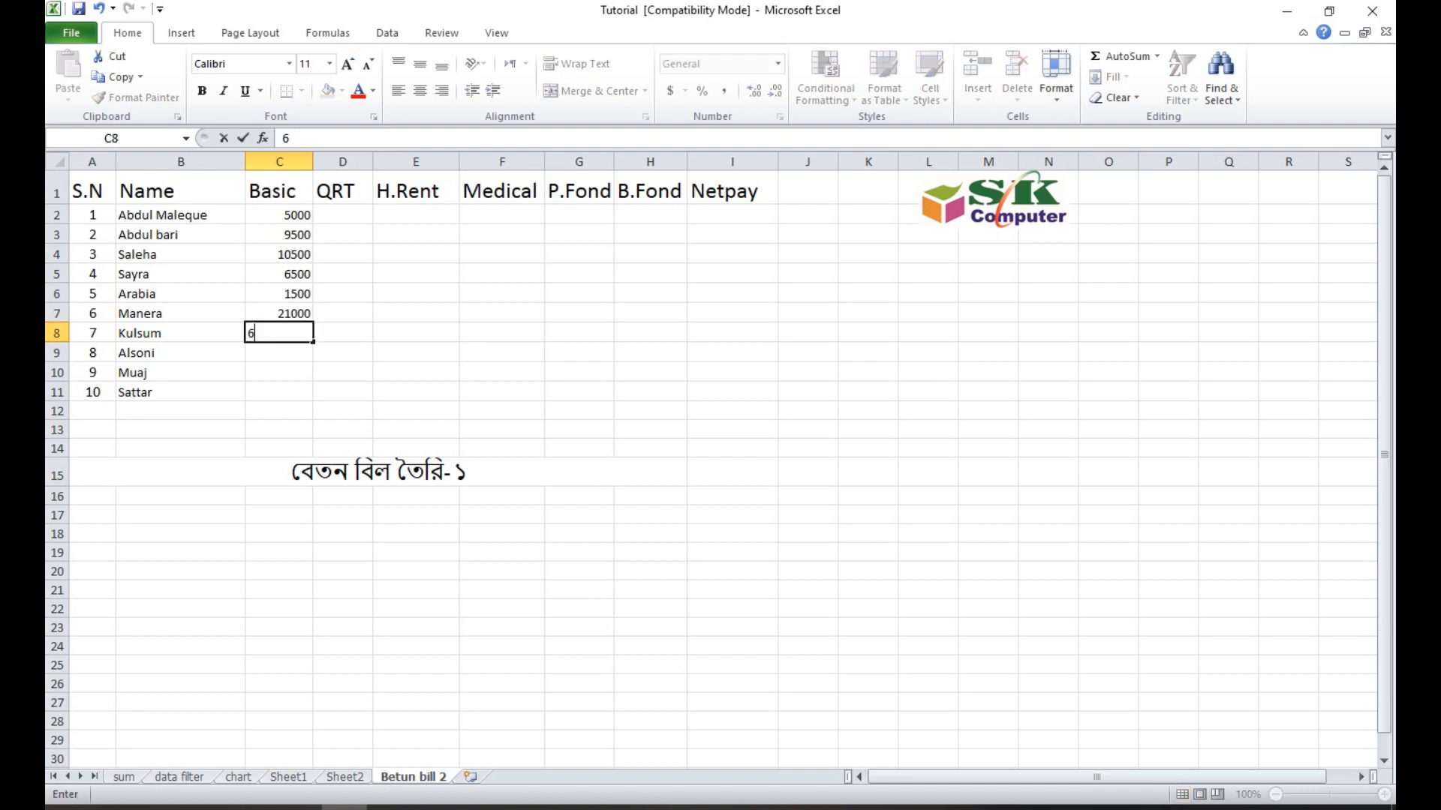
pyautogui.write('0000')
pyautogui.press('Return')
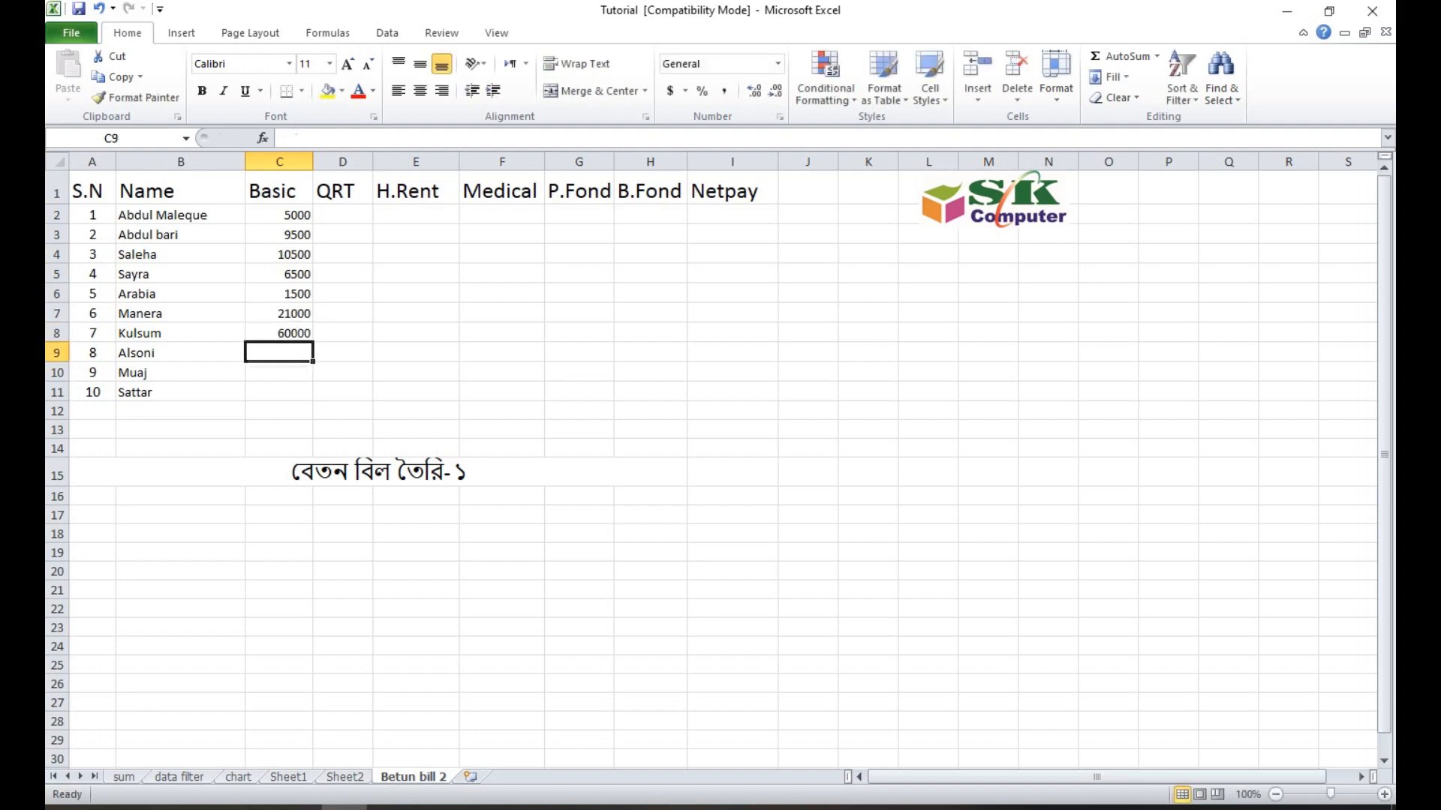
pyautogui.write('30000')
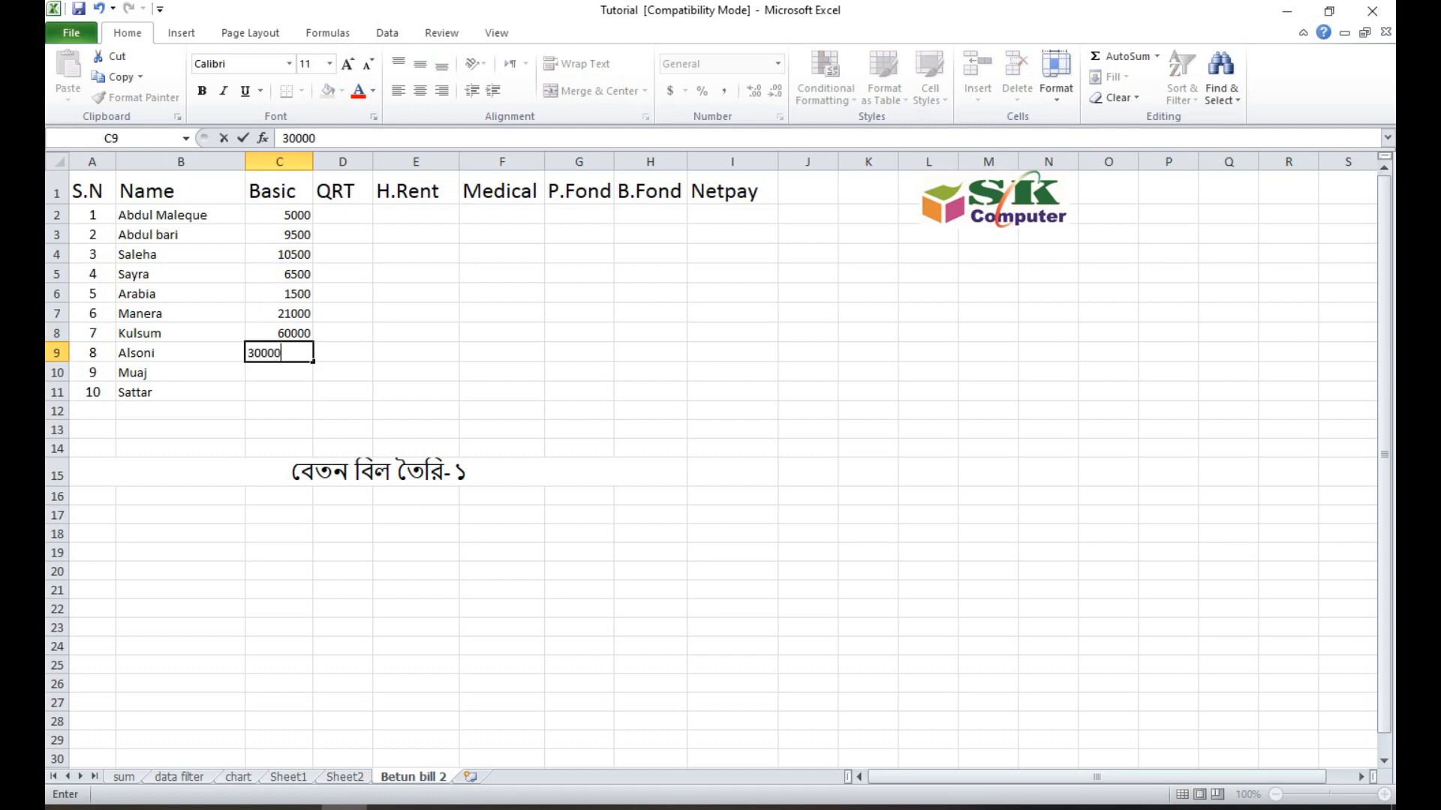
pyautogui.press('Return')
pyautogui.write('15000')
pyautogui.press('Down')
pyautogui.press('Right')
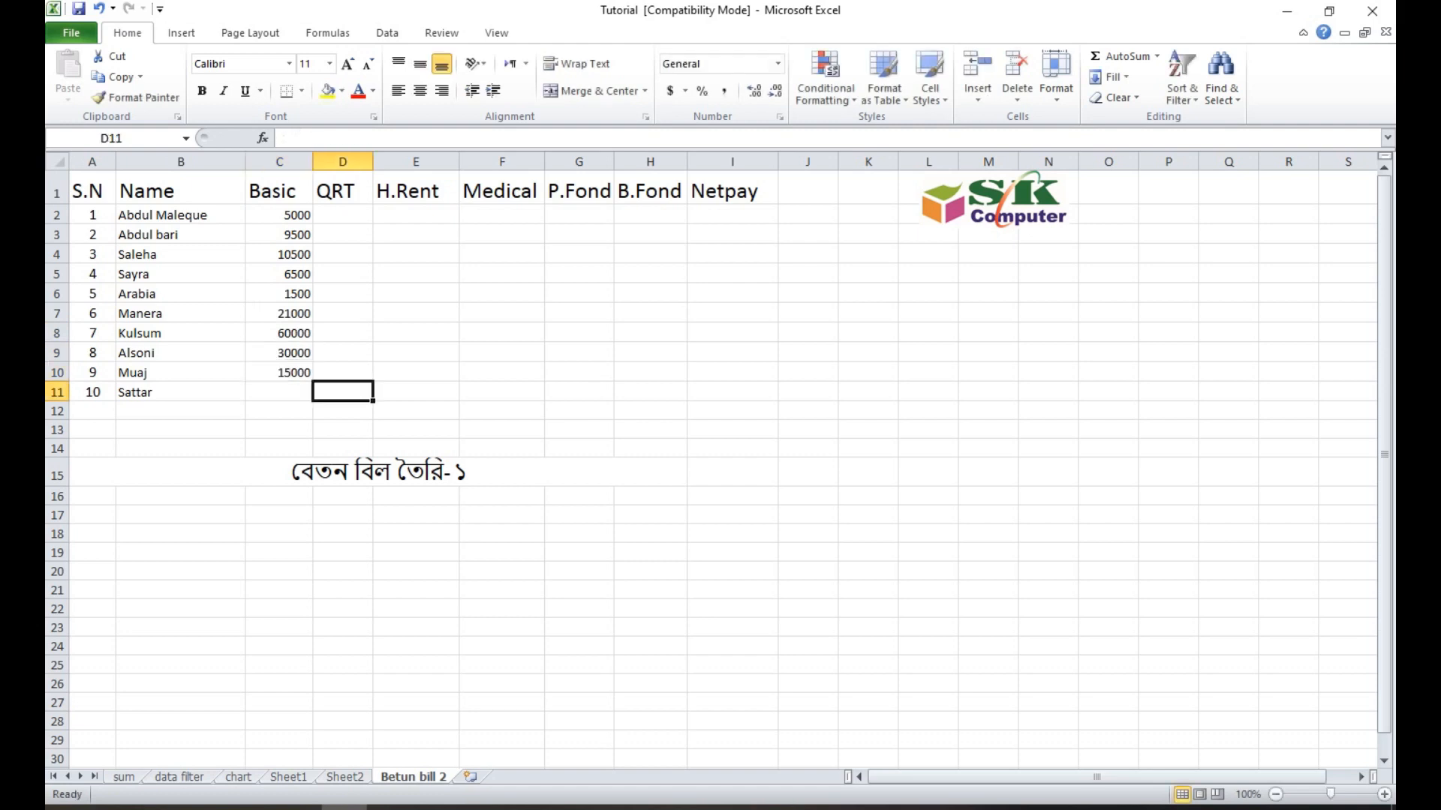
# Step: Set the last Basic salary in C11 to 8000, clearing a stray entry in D11
pyautogui.write('7')
pyautogui.press('BackSpace')
pyautogui.press('Left')
pyautogui.write('500')
pyautogui.press('Return')
pyautogui.press('Up')
pyautogui.press('Right')
pyautogui.press('Up')
pyautogui.press('Left')
pyautogui.press('Down')
pyautogui.write('8000')
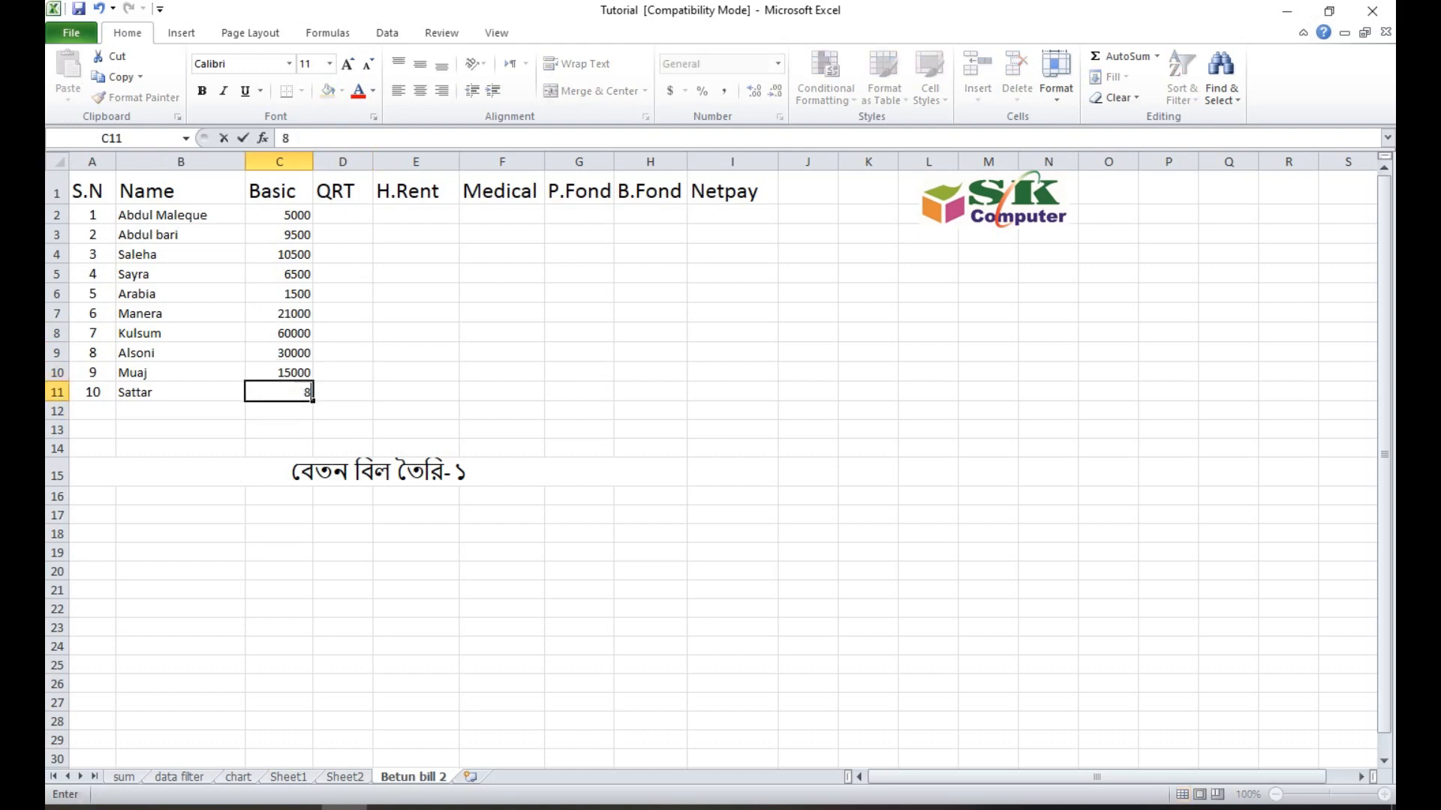
pyautogui.press('Right')
pyautogui.press('Up')
pyautogui.press('Up')
pyautogui.press('Up')
pyautogui.press('Up')
pyautogui.press('Up')
pyautogui.press('Up')
pyautogui.press('Up')
pyautogui.press('Up')
pyautogui.press('Up')
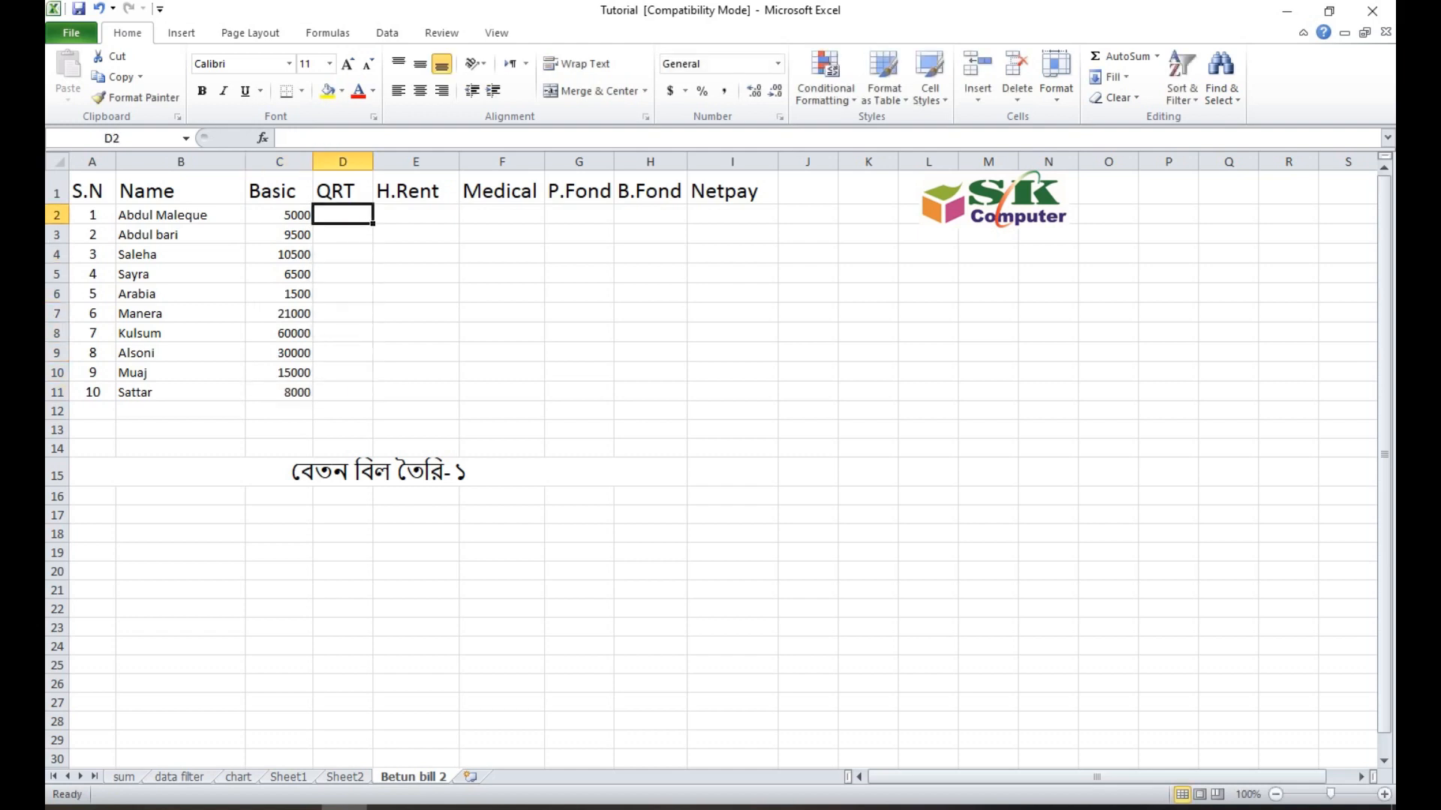
# Step: Fill QRT in D2:D11 with alternating Y and N, starting with Y
pyautogui.write('Y')
pyautogui.press('Return')
pyautogui.write('N')
pyautogui.press('Return')
pyautogui.write('Y')
pyautogui.press('Return')
pyautogui.write('N')
pyautogui.press('Return')
pyautogui.write('Y')
pyautogui.press('Return')
pyautogui.write('N')
pyautogui.press('Return')
pyautogui.write('Y')
pyautogui.press('Return')
pyautogui.write('N')
pyautogui.press('Return')
pyautogui.write('Y')
pyautogui.press('Return')
pyautogui.write('N')
pyautogui.press('Right')
pyautogui.press('Up')
pyautogui.press('Up')
pyautogui.press('Up')
pyautogui.press('Up')
pyautogui.press('Up')
pyautogui.press('Up')
pyautogui.press('Up')
pyautogui.press('Up')
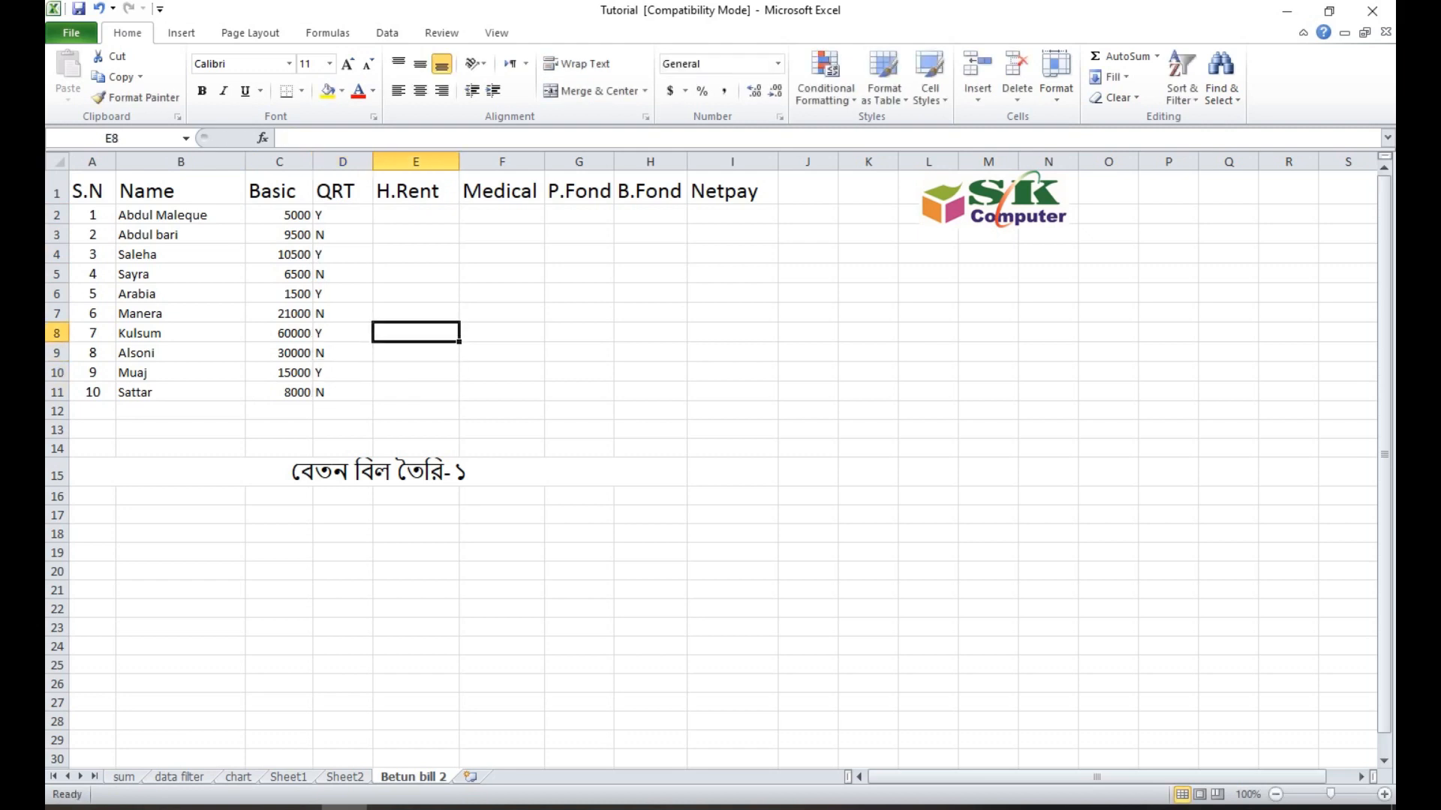
pyautogui.press('Up')
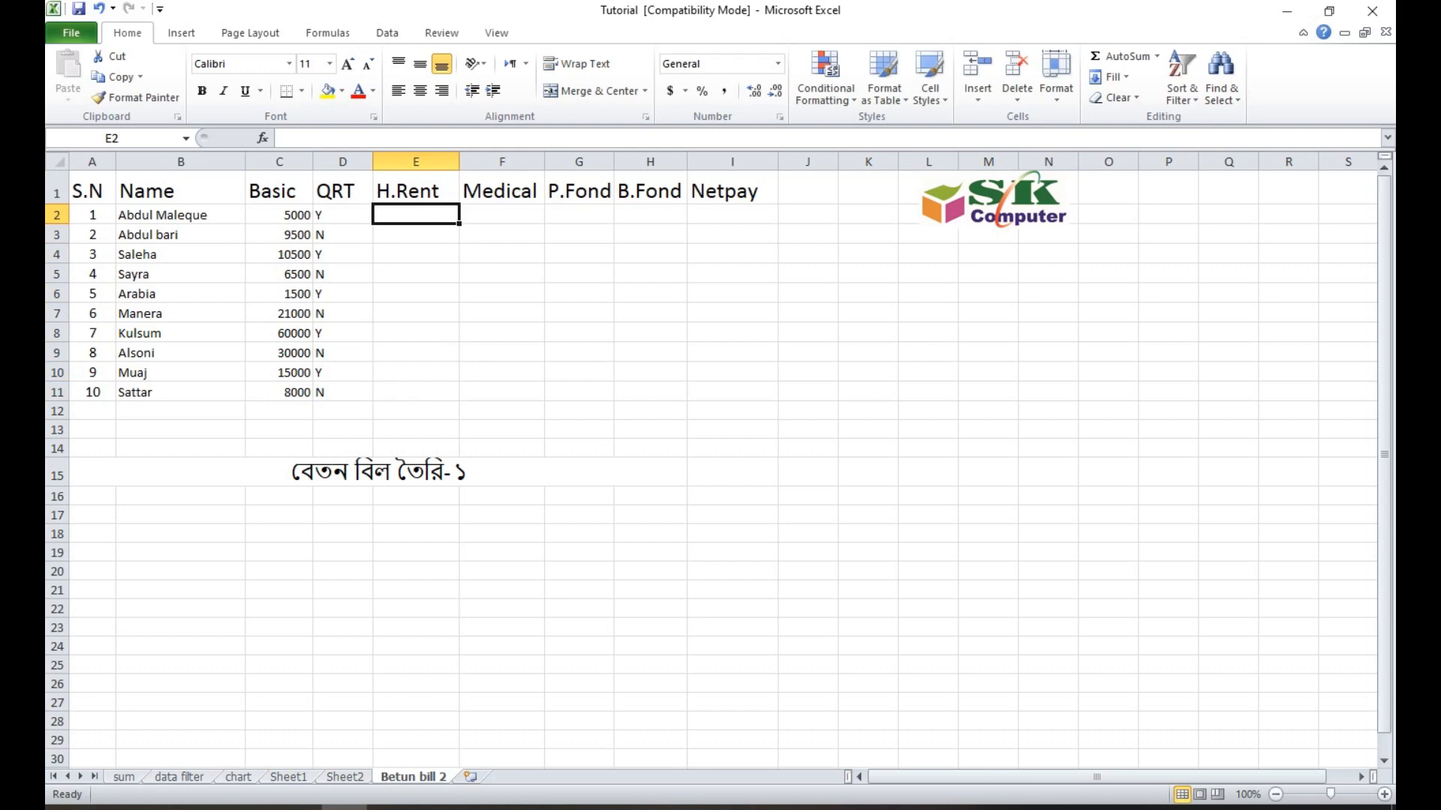
# Step: Enlarge the text in A2:I11 to font size 16 and widen the Name column
pyautogui.moveTo(93, 215); pyautogui.dragTo(732, 392)
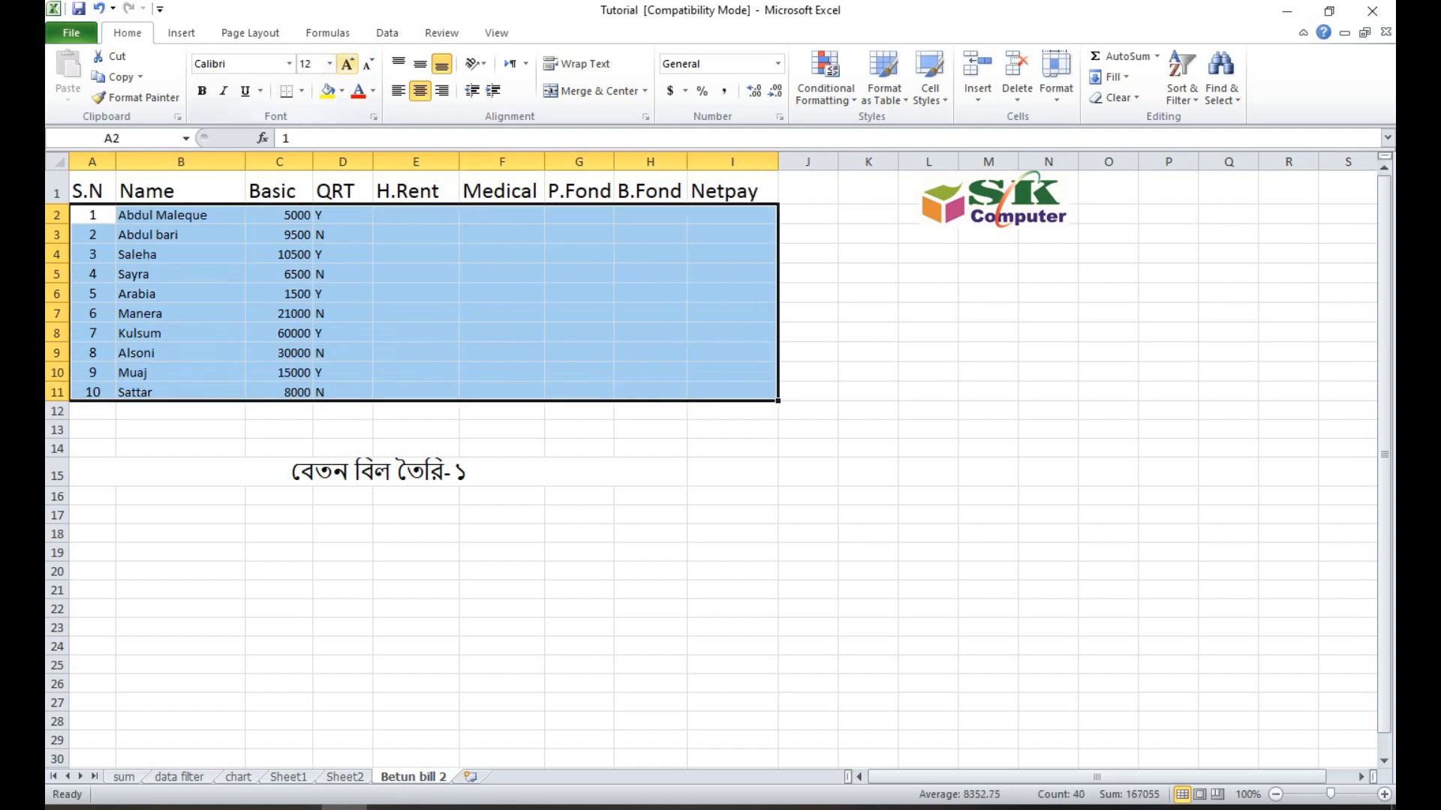
pyautogui.click(346, 64)
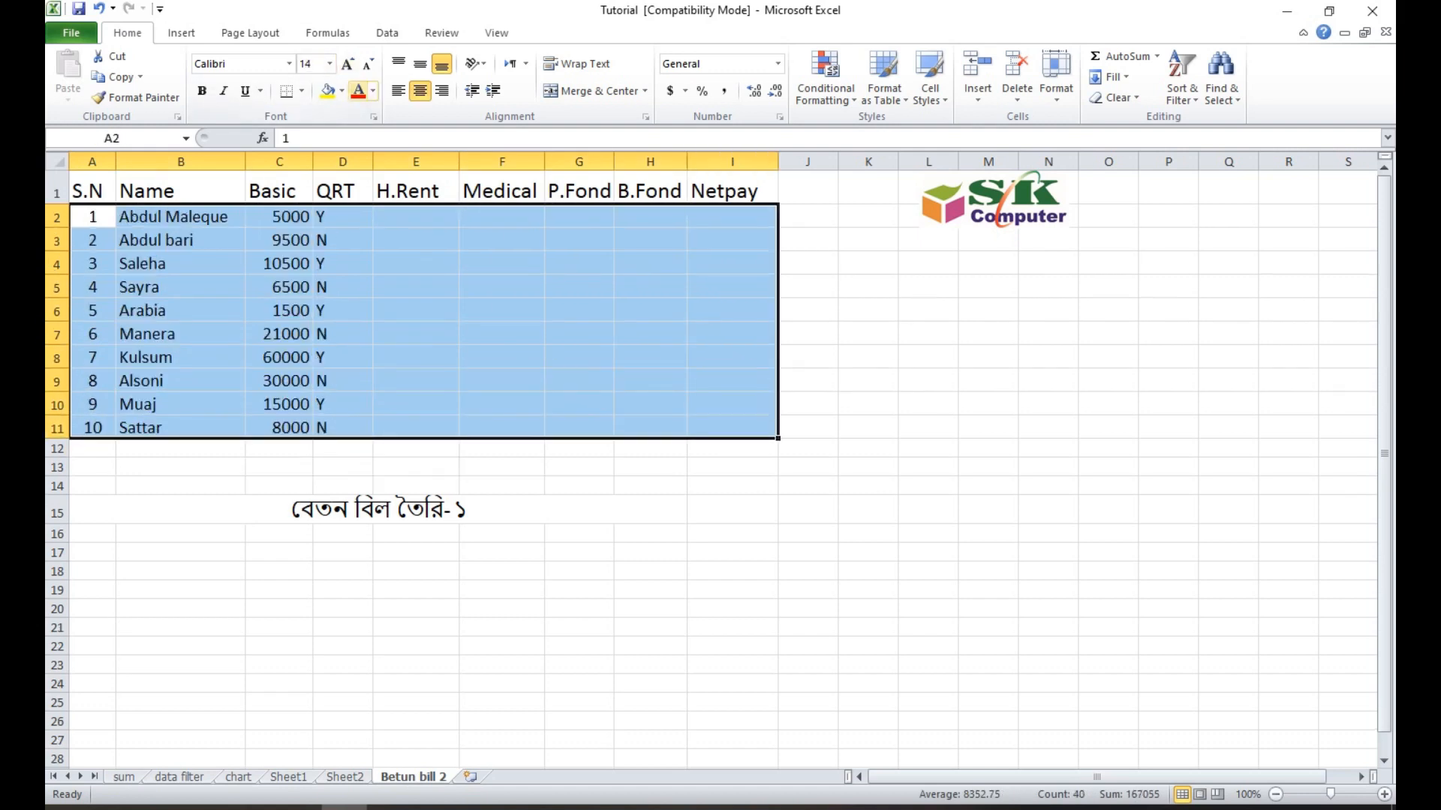
pyautogui.click(346, 64)
pyautogui.moveTo(245, 161); pyautogui.dragTo(261, 161)
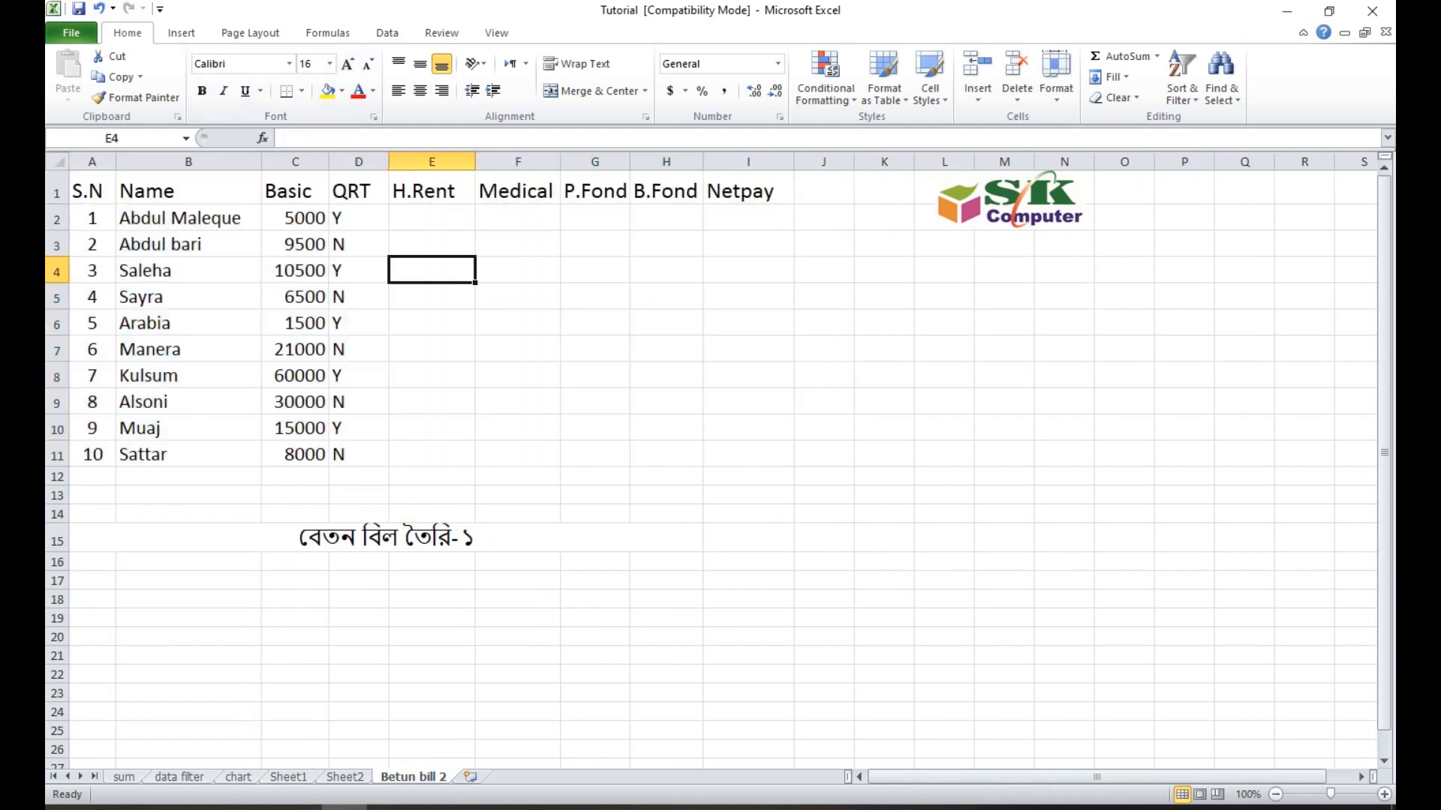
pyautogui.click(432, 217)
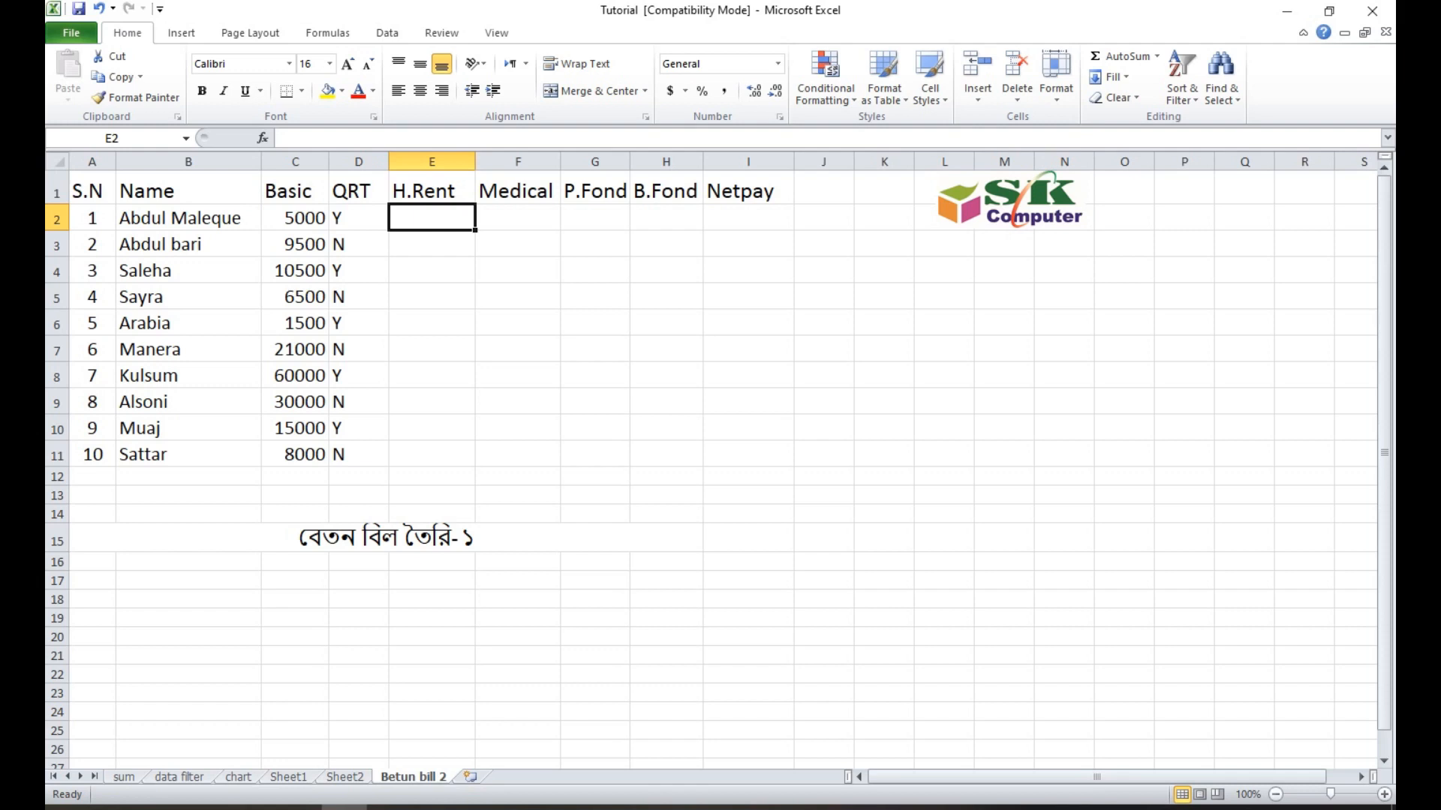
pyautogui.click(431, 270)
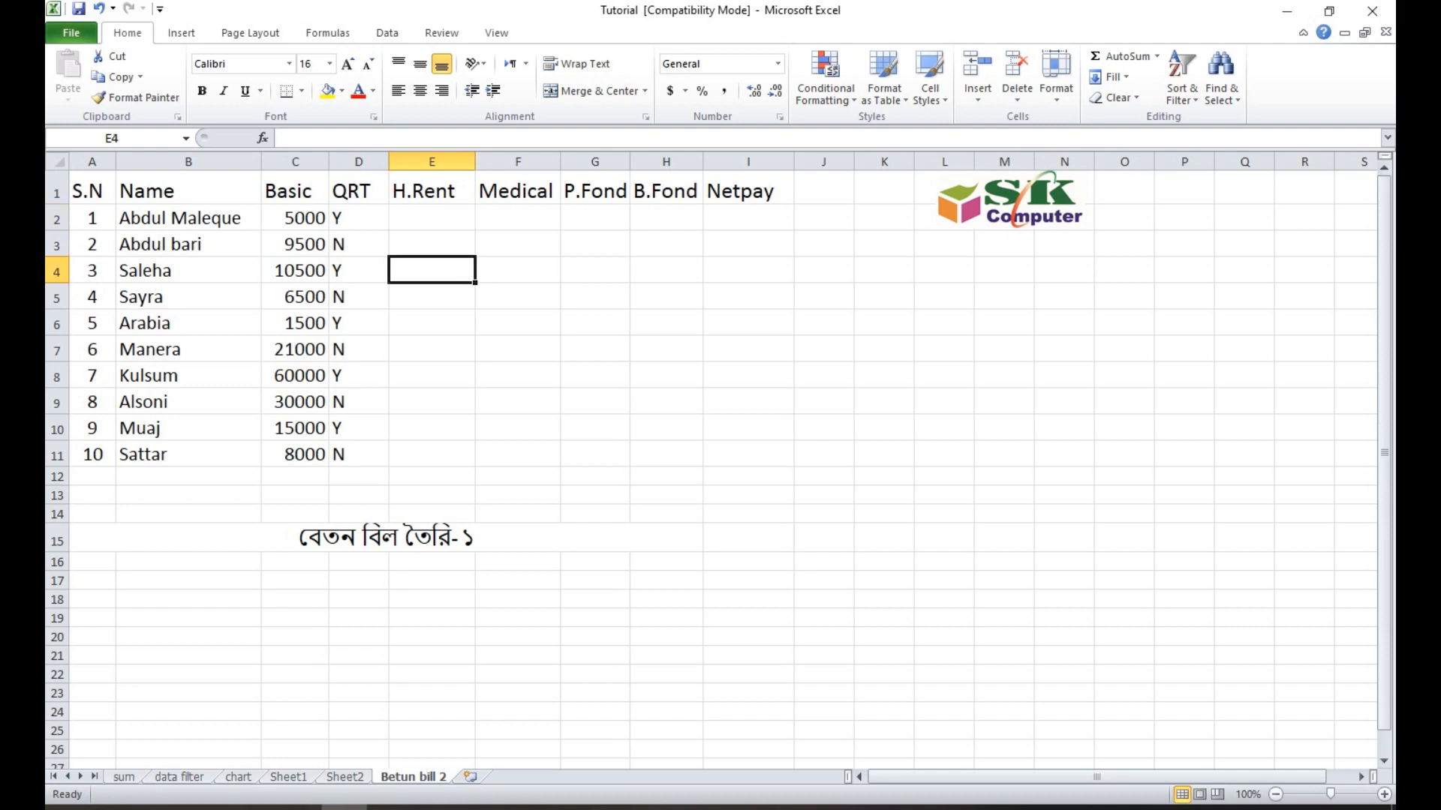
pyautogui.click(431, 218)
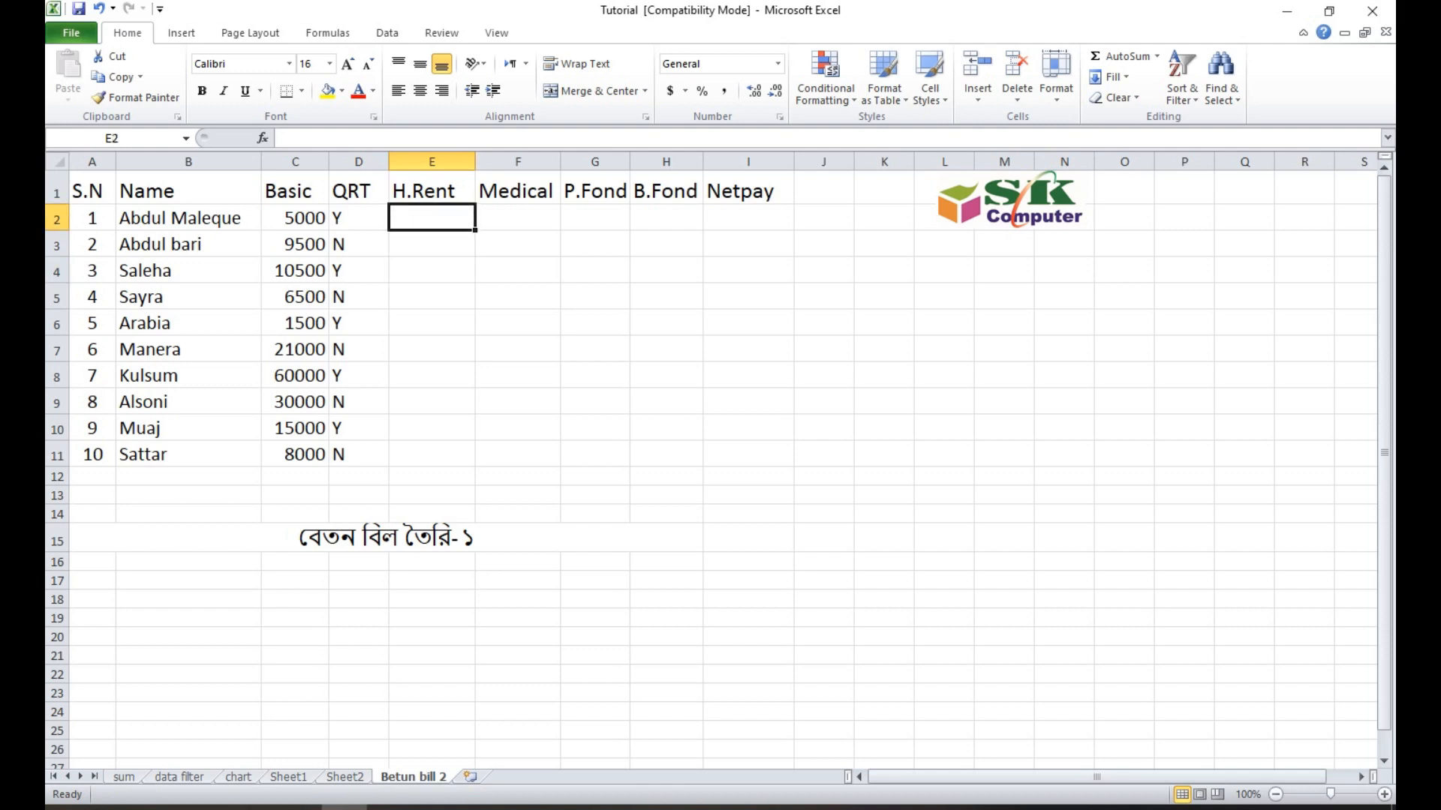
pyautogui.click(431, 189)
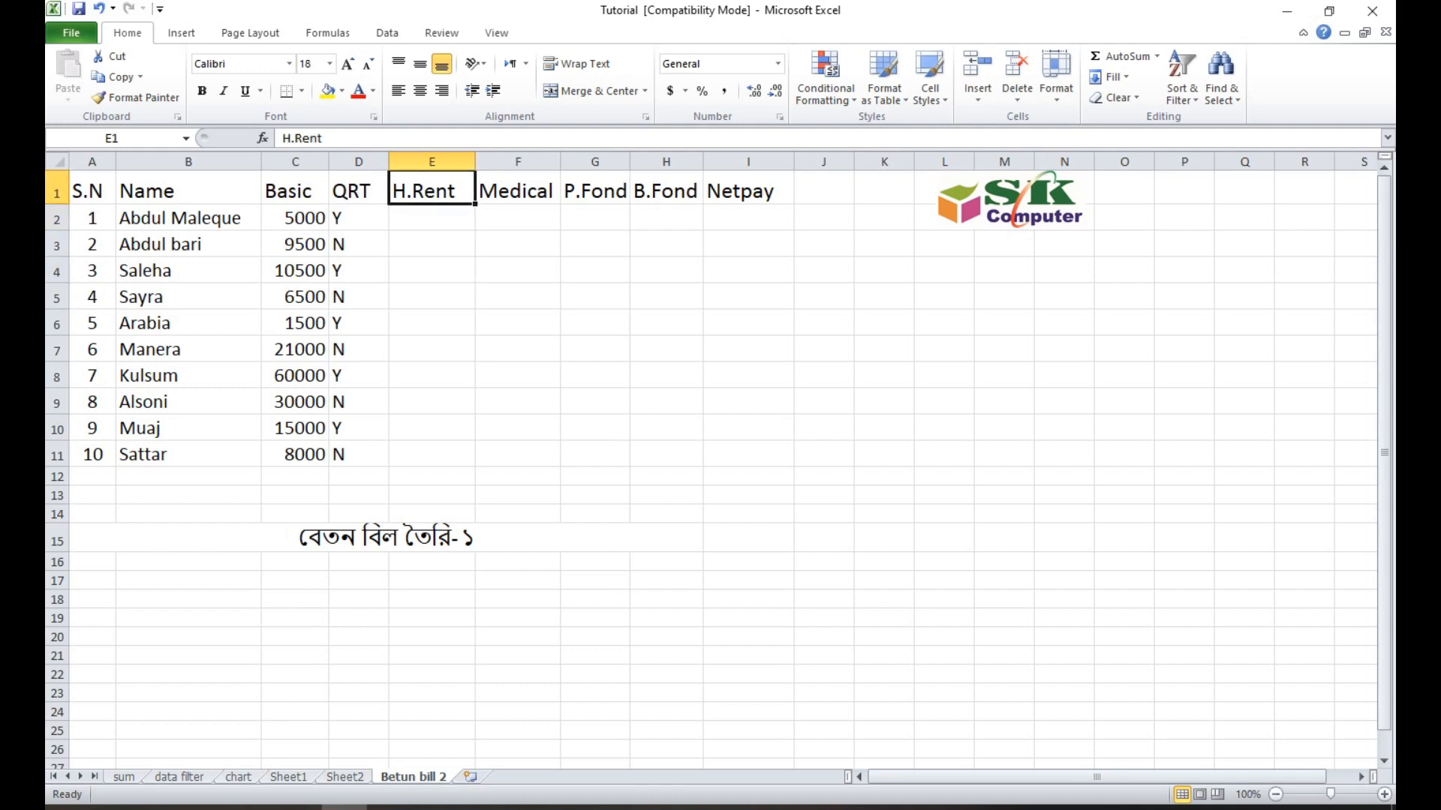
pyautogui.click(432, 218)
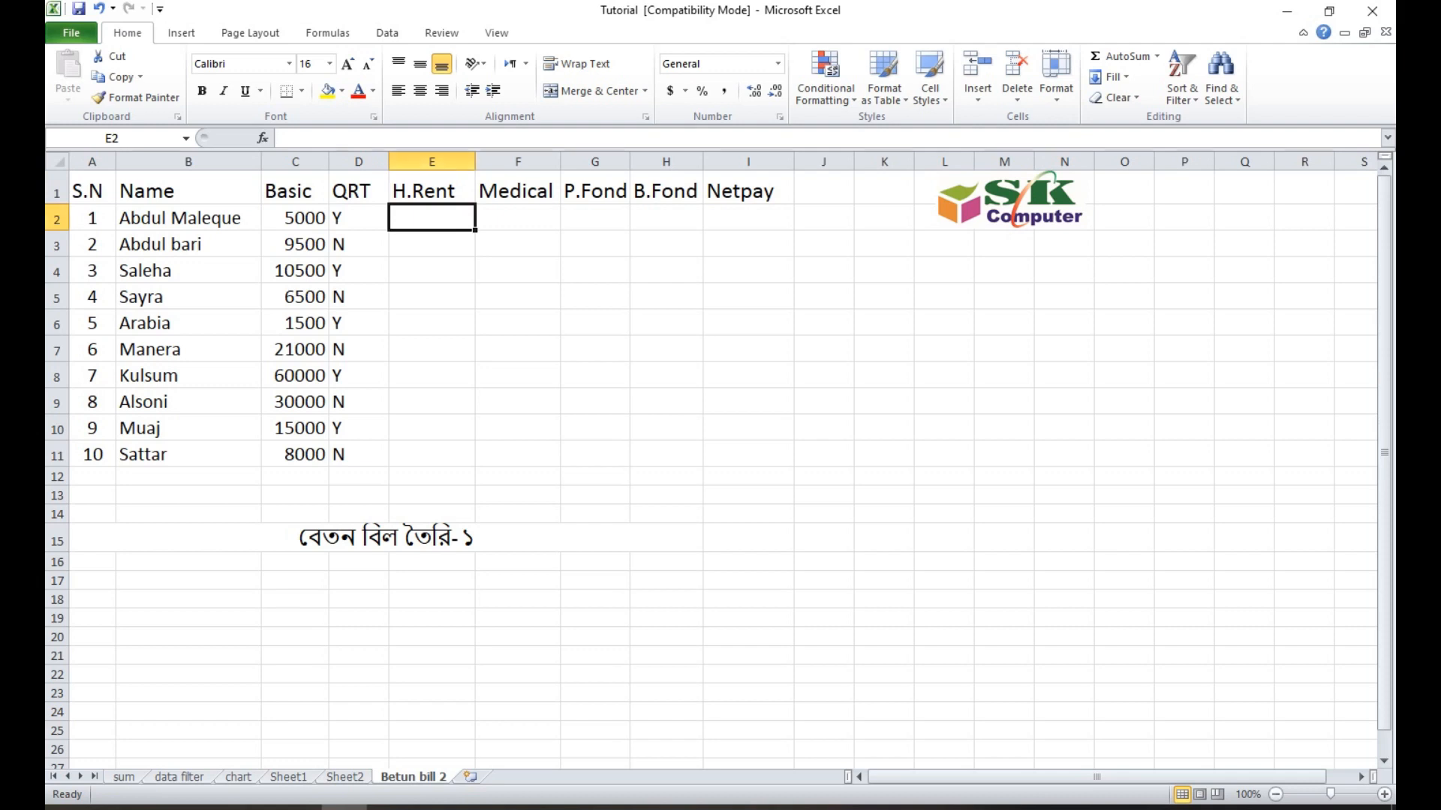
pyautogui.click(297, 137)
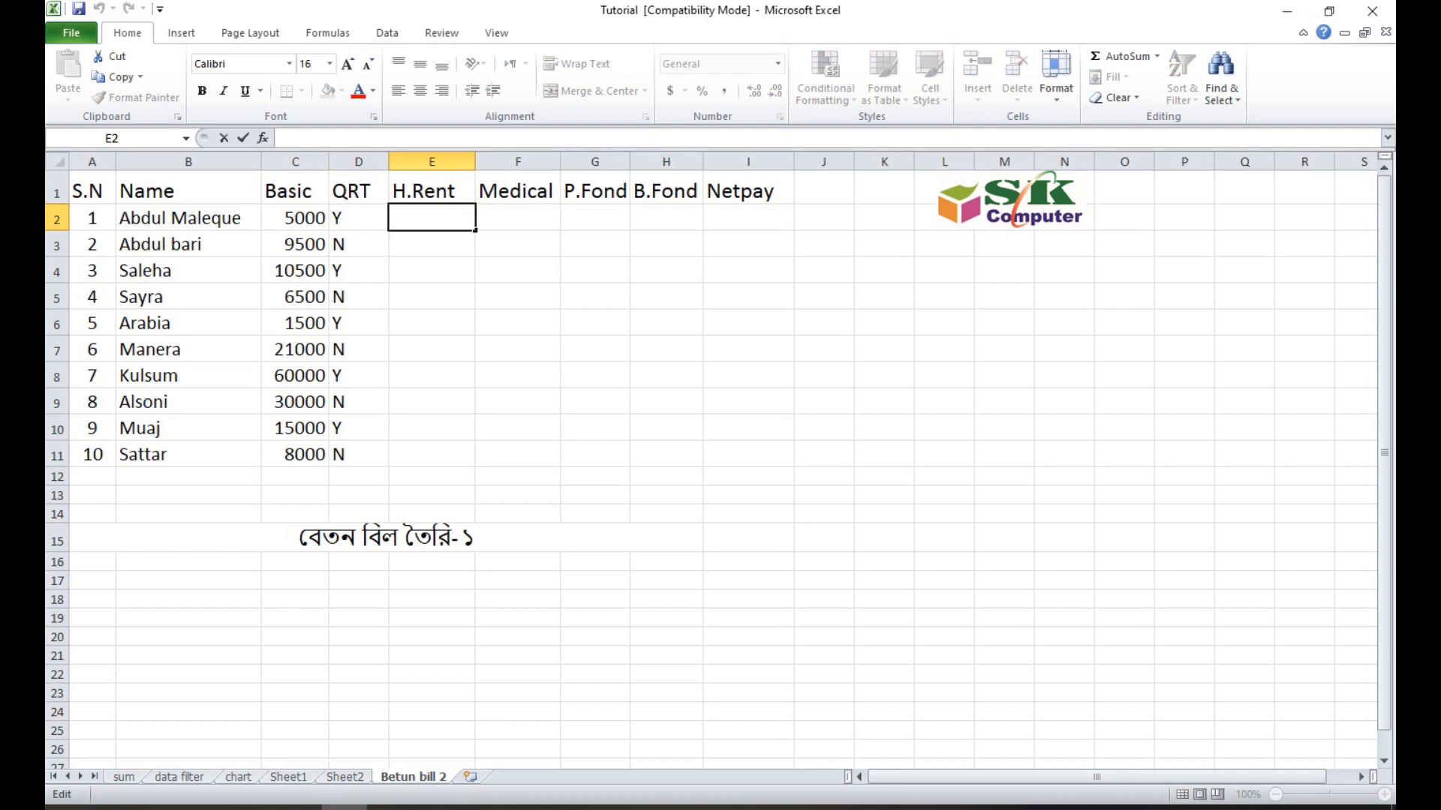
# Step: Enter =IF(C2>=6000,C2*40%,C2*50%) in E2 for the first employee's H.Rent
pyautogui.write('=')
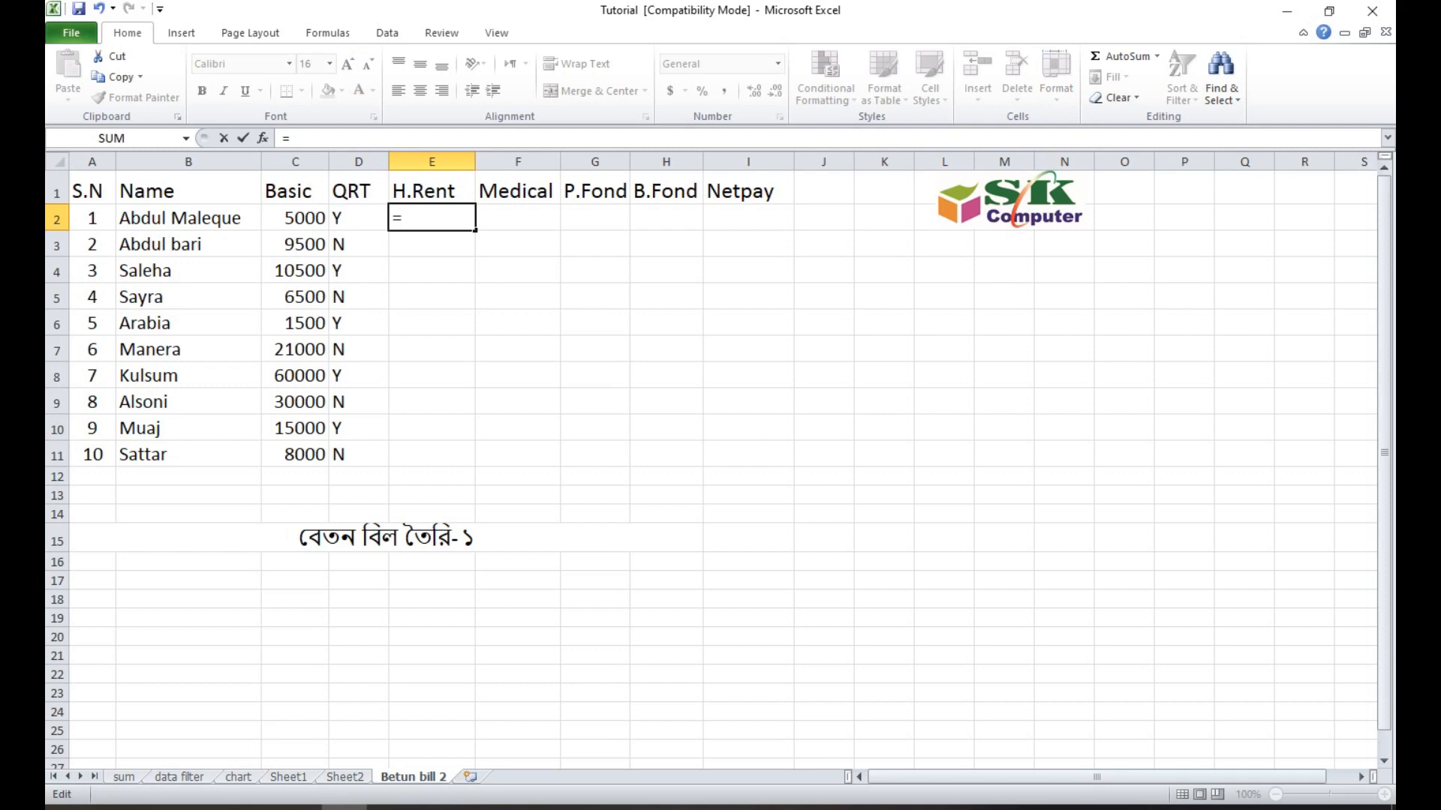
pyautogui.write('if(')
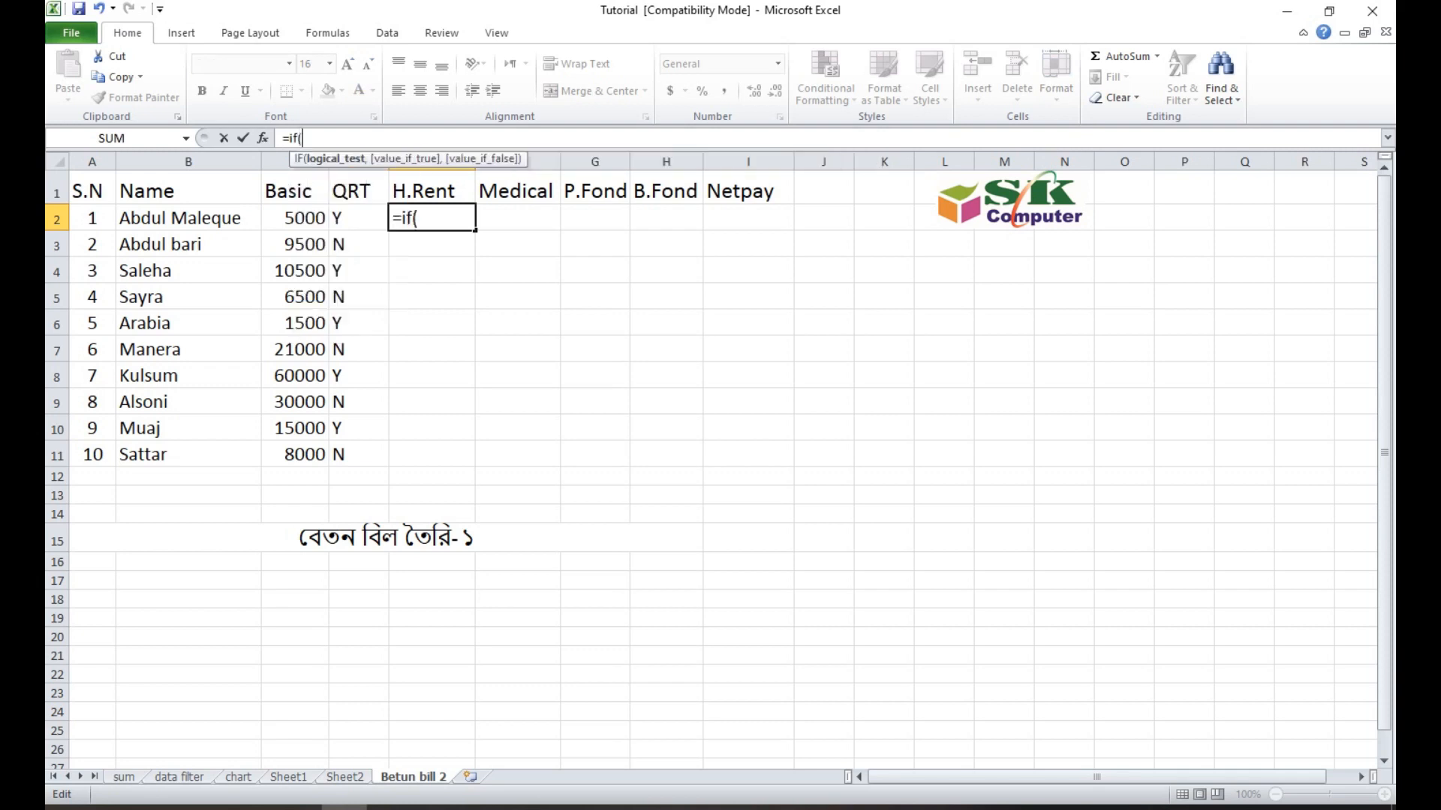
pyautogui.write('c')
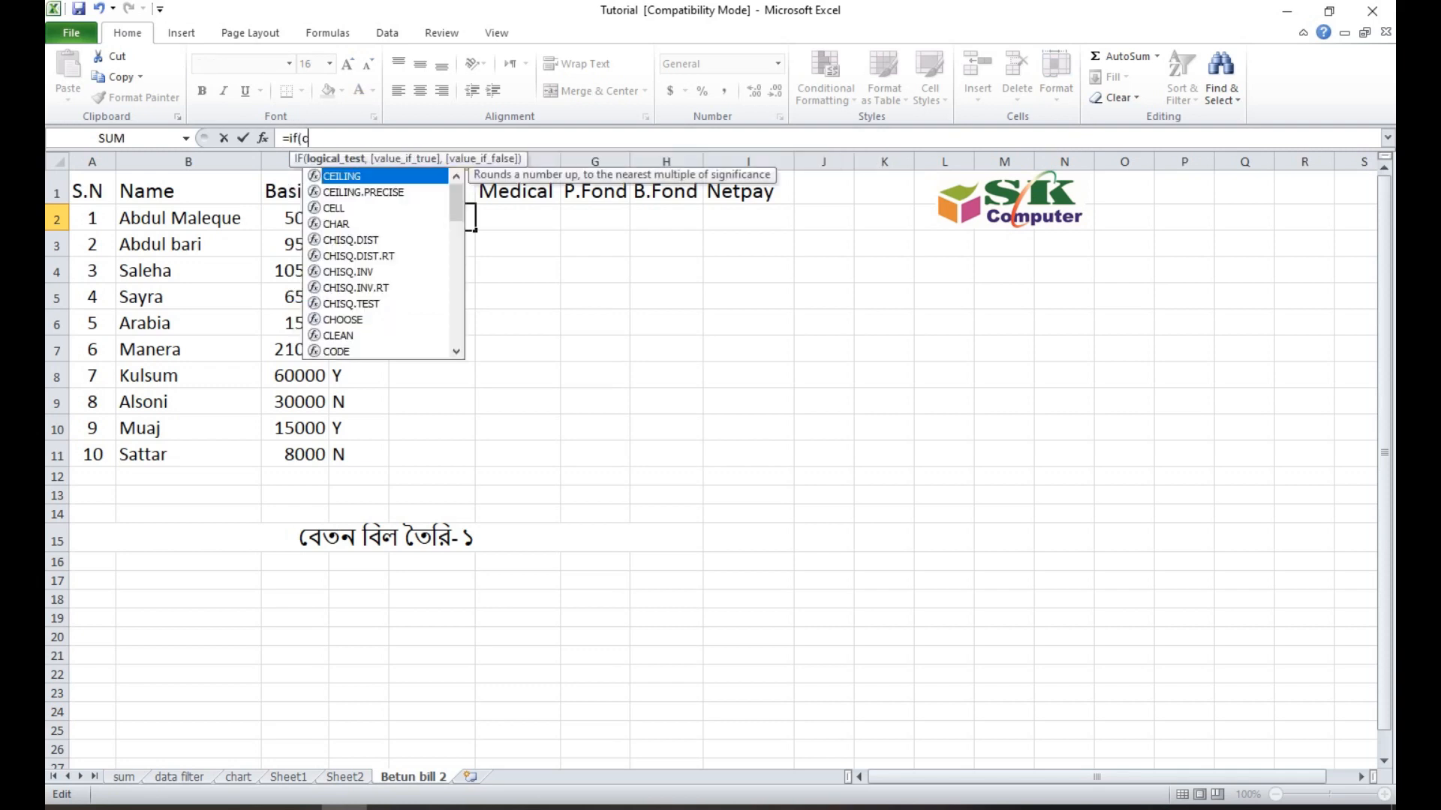
pyautogui.write('2>')
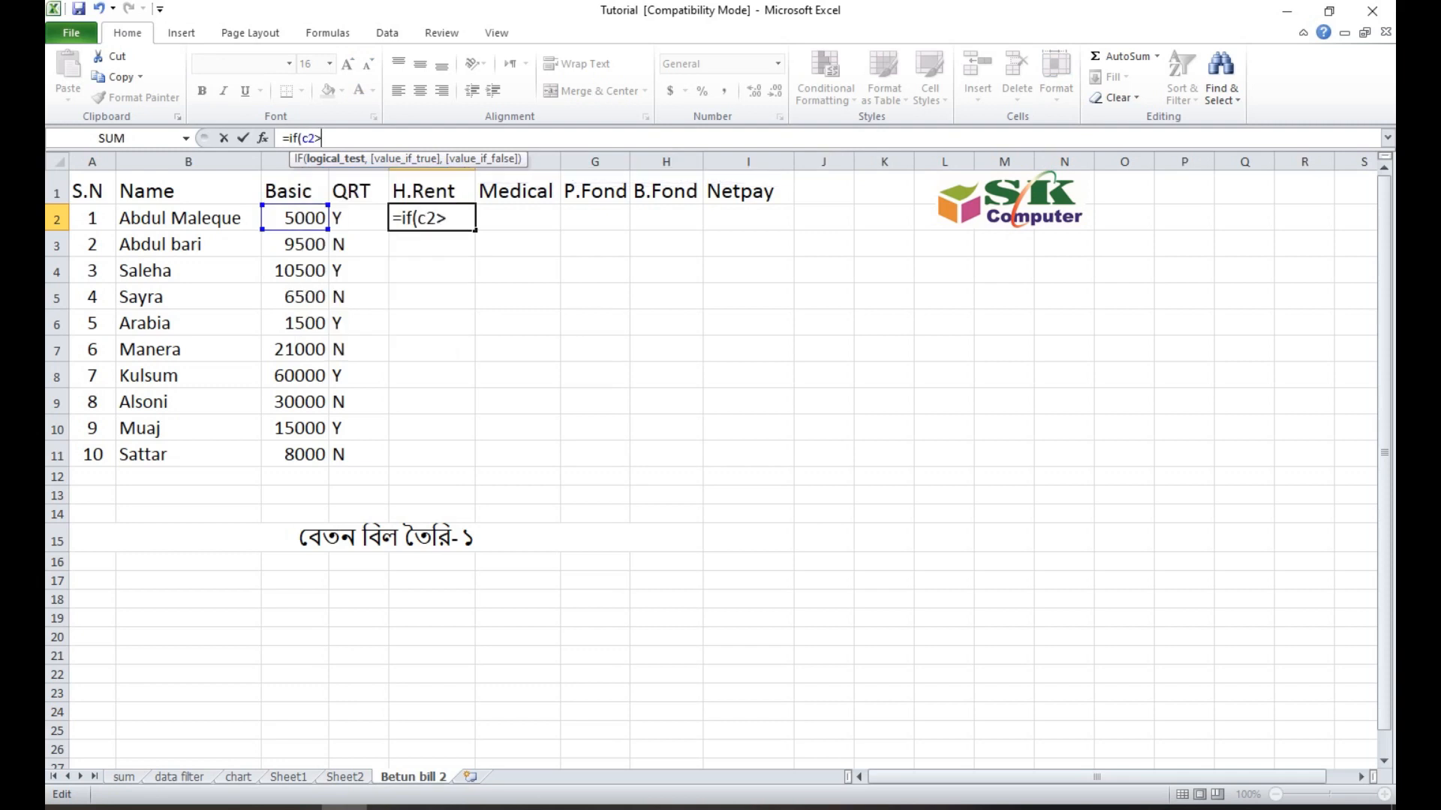
pyautogui.write('=6000')
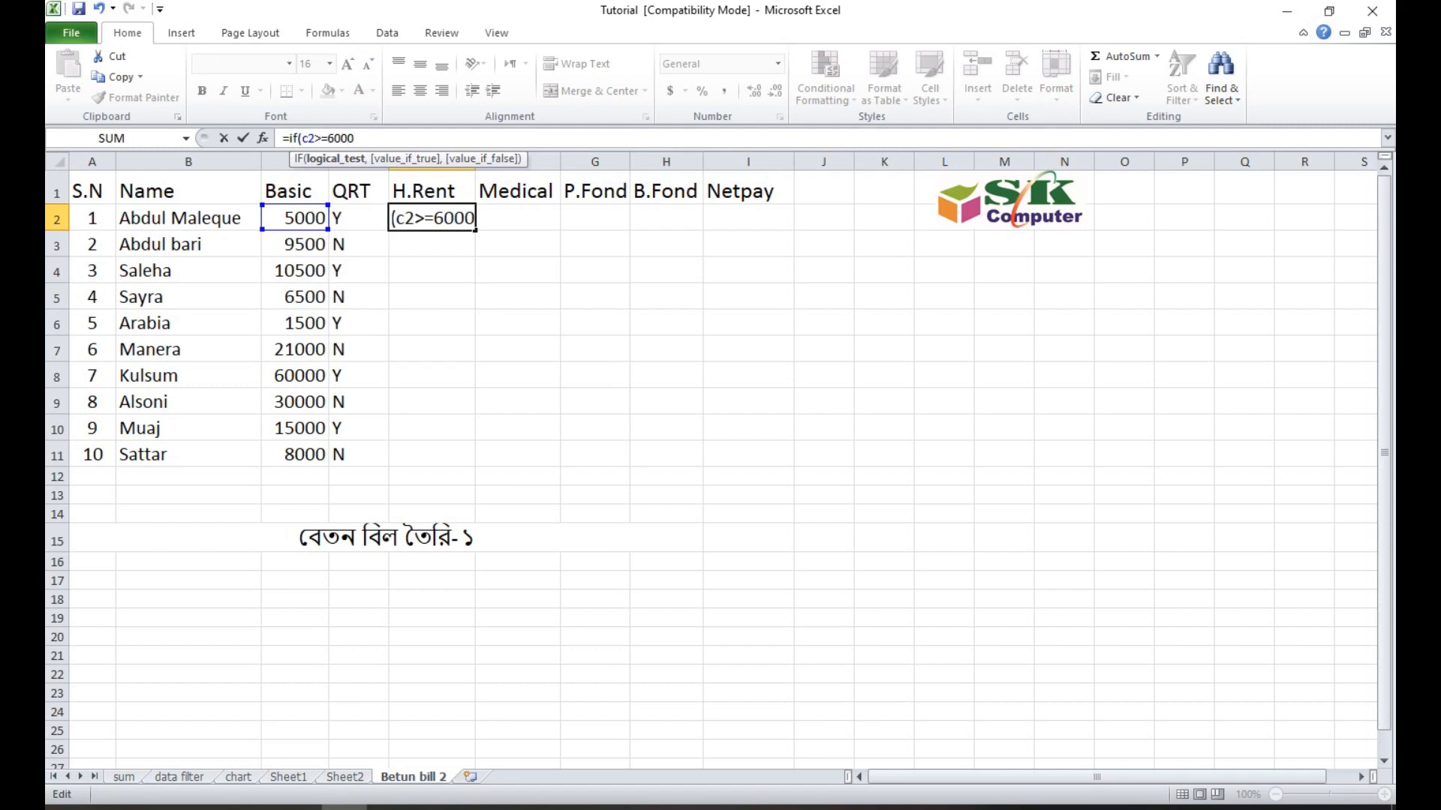
pyautogui.write(',')
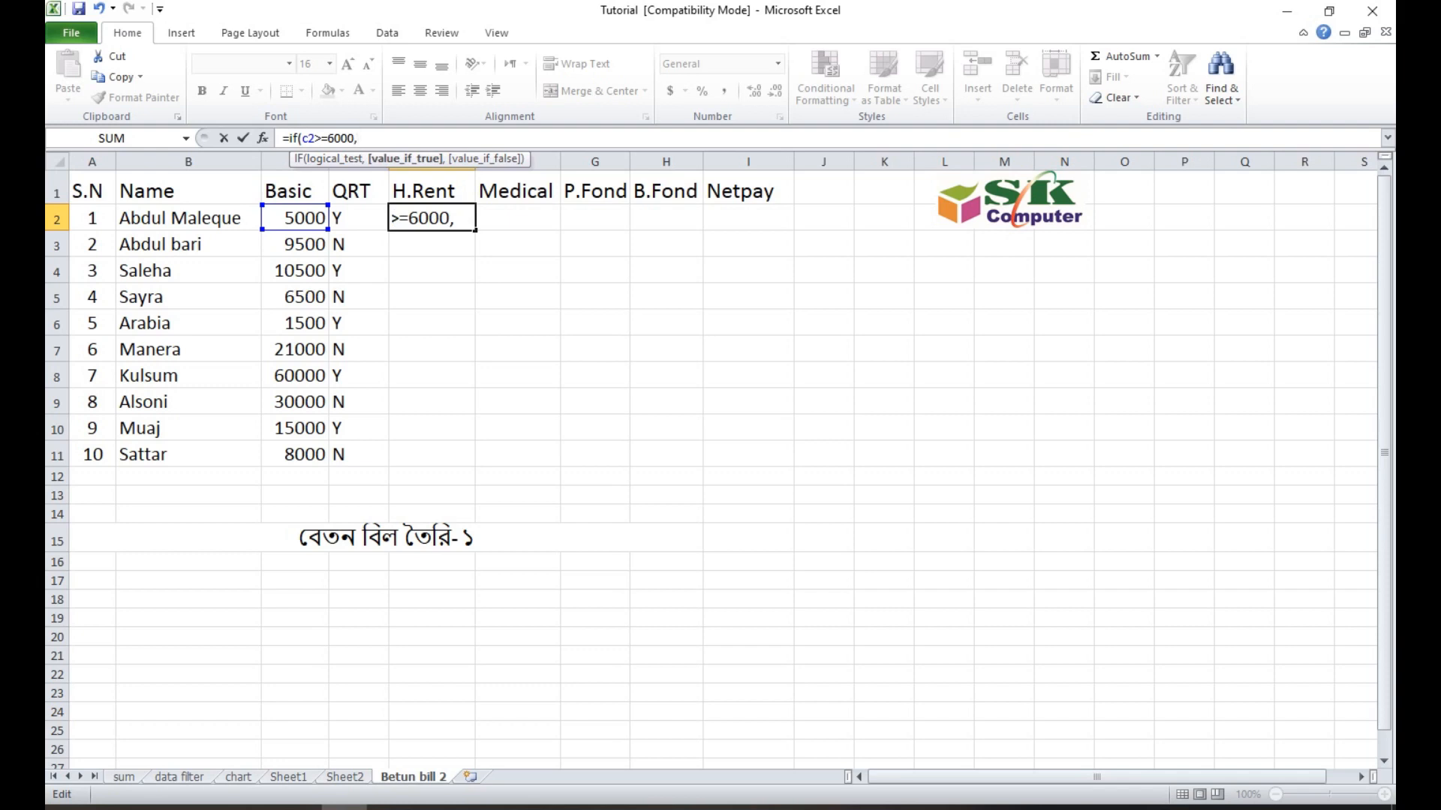
pyautogui.write('c')
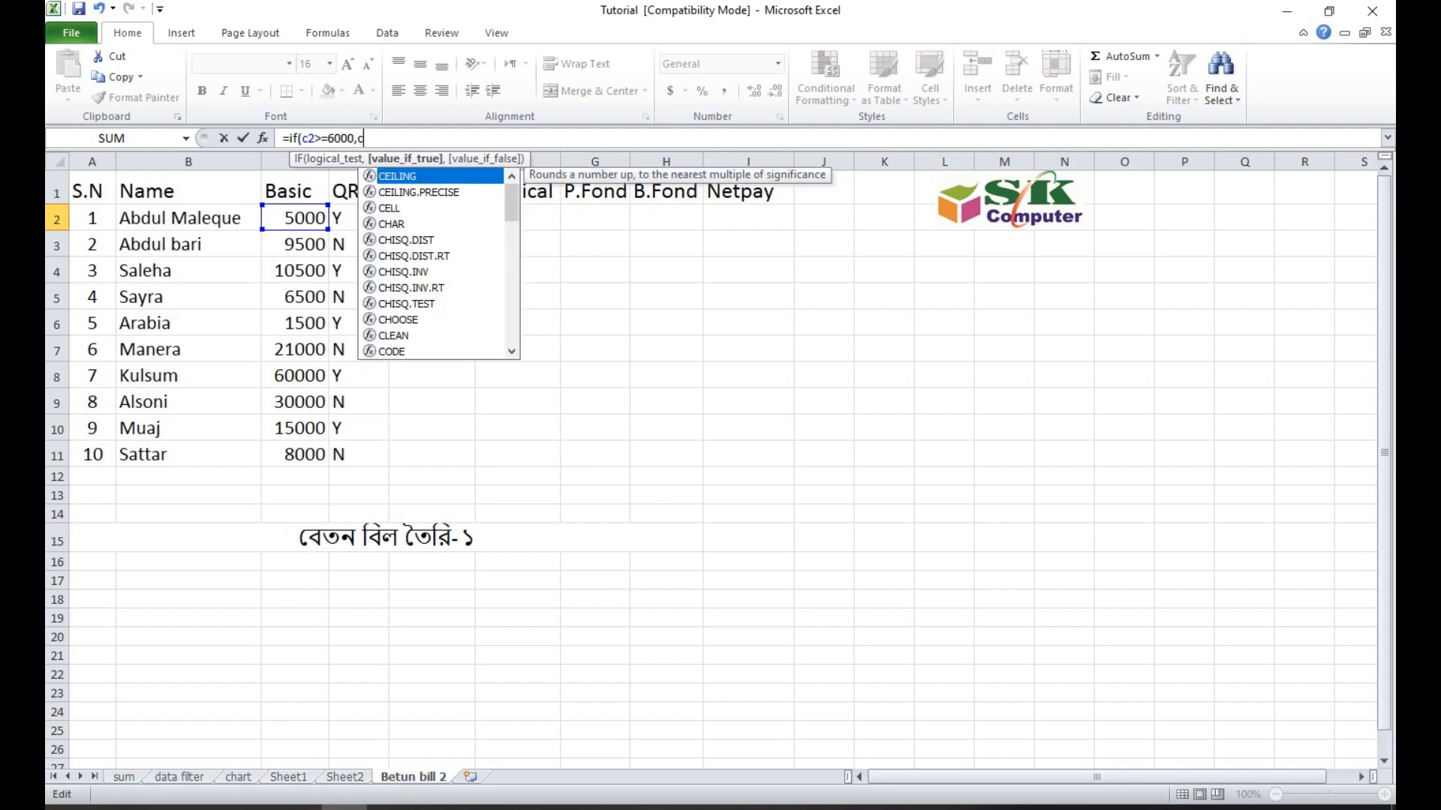
pyautogui.write('2')
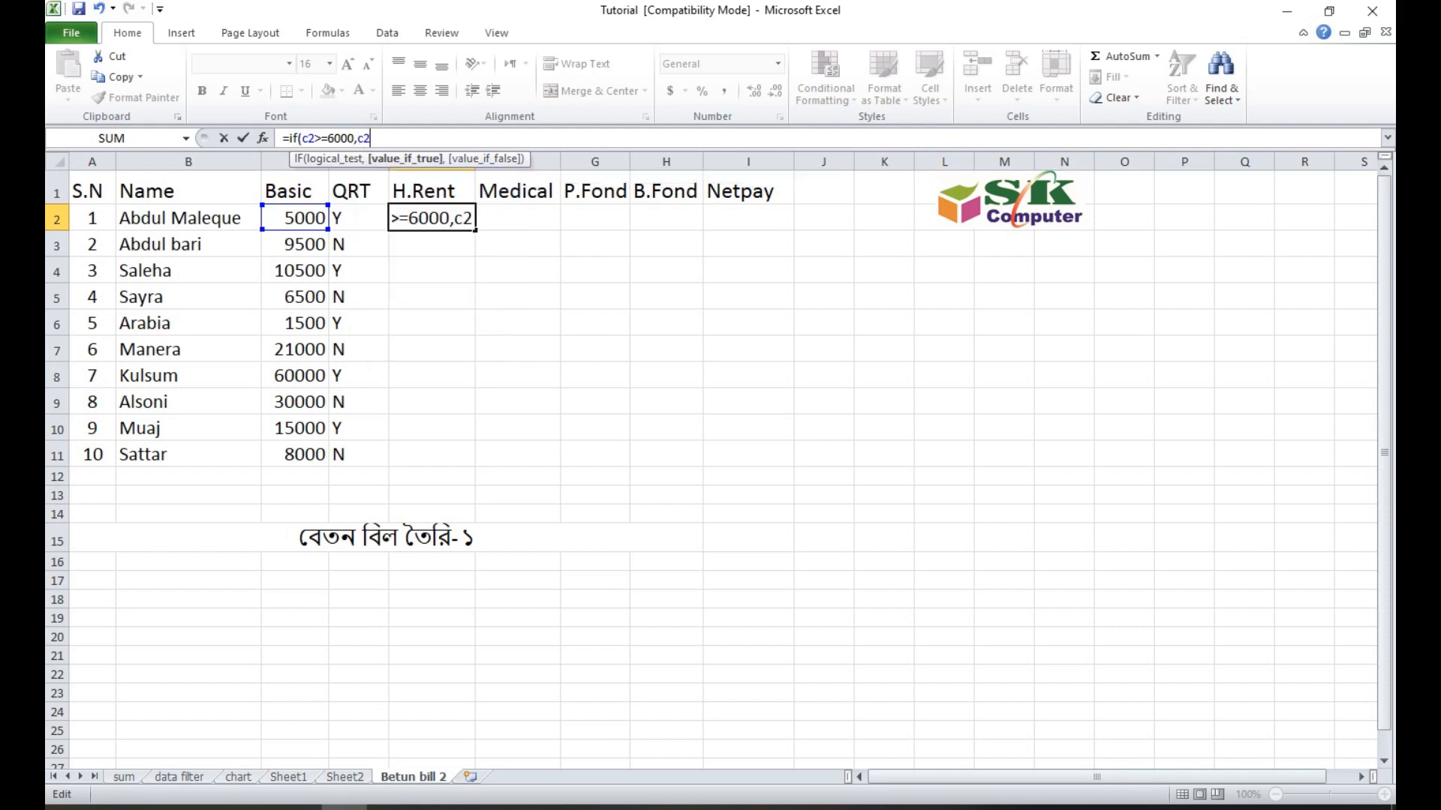
pyautogui.write('*')
pyautogui.write('40')
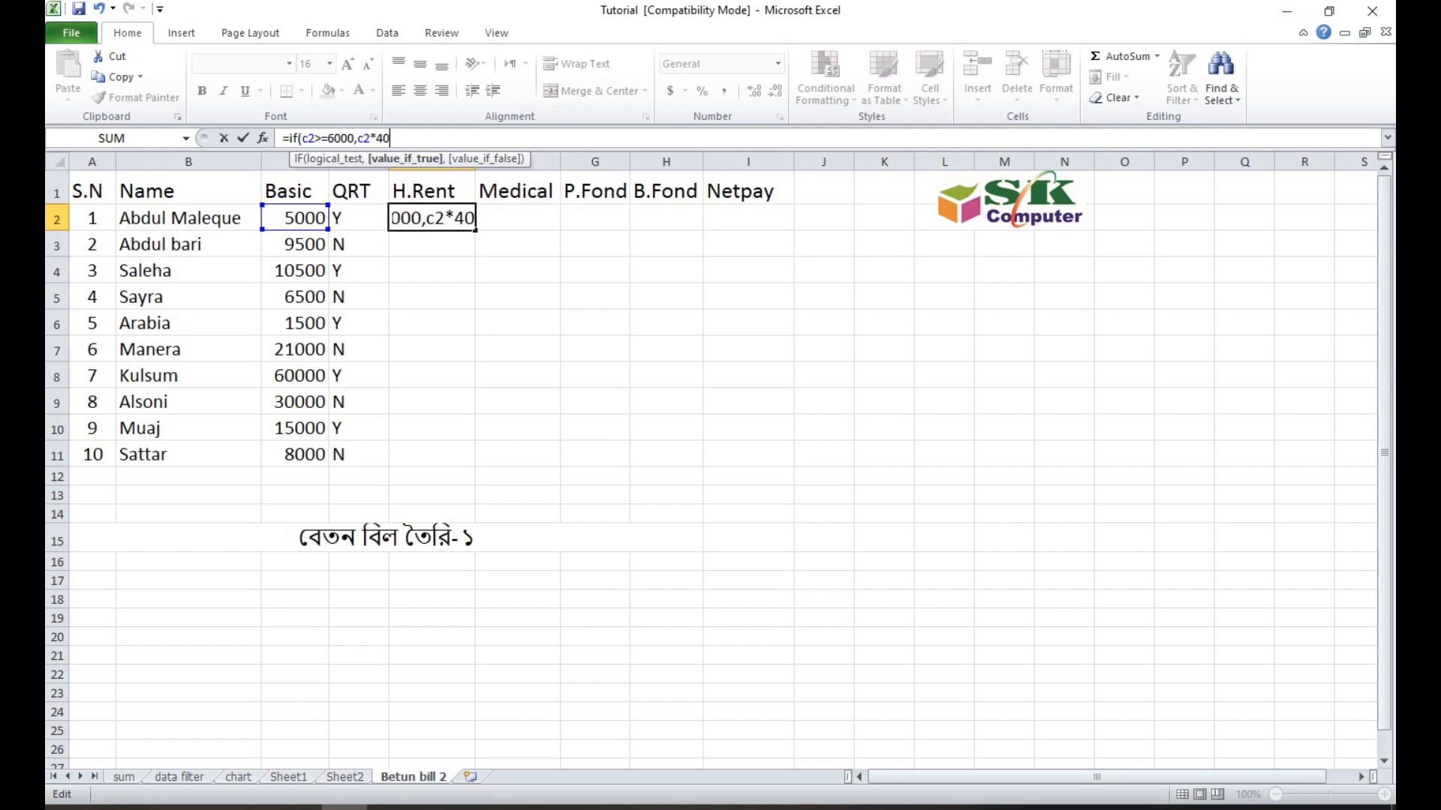
pyautogui.write('%')
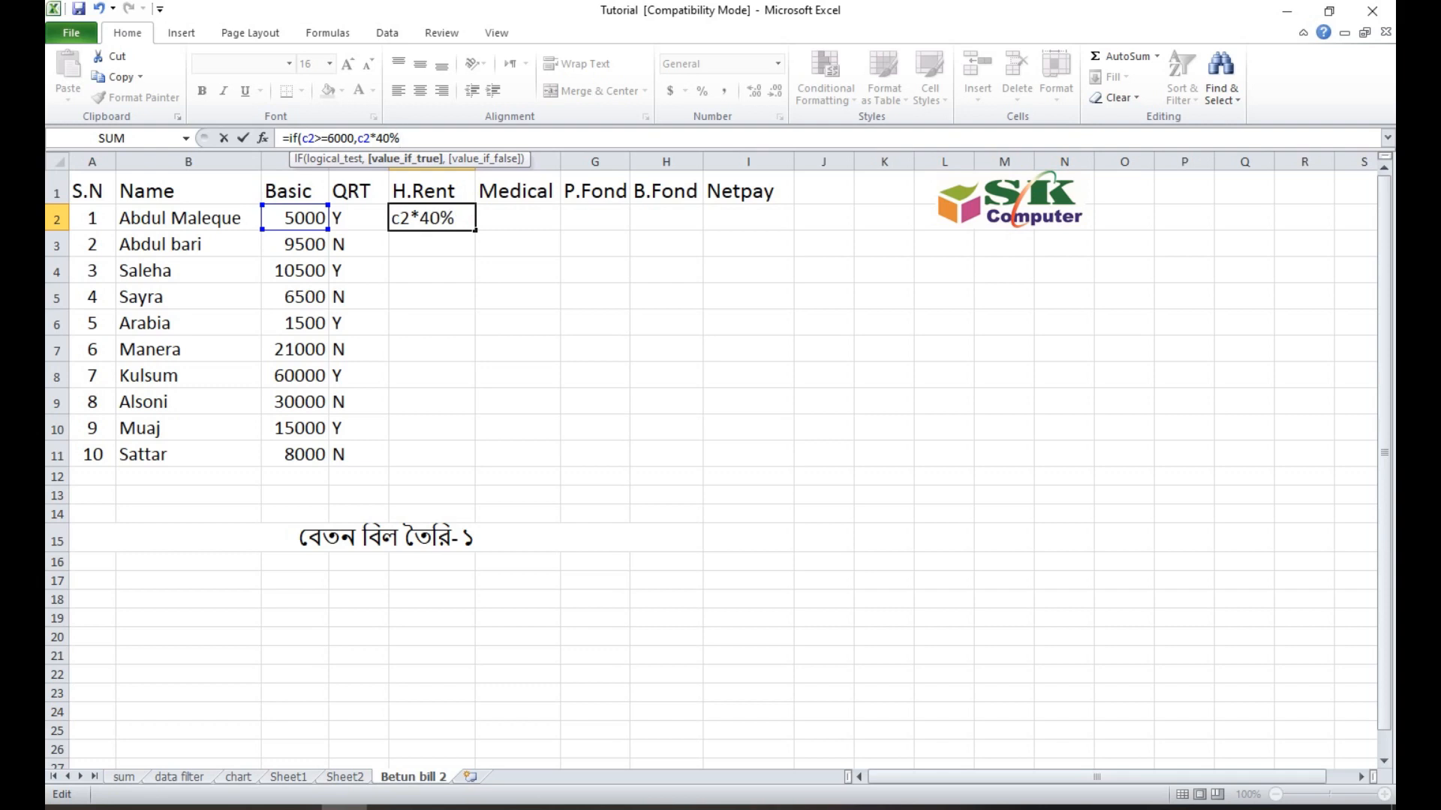
pyautogui.write(',')
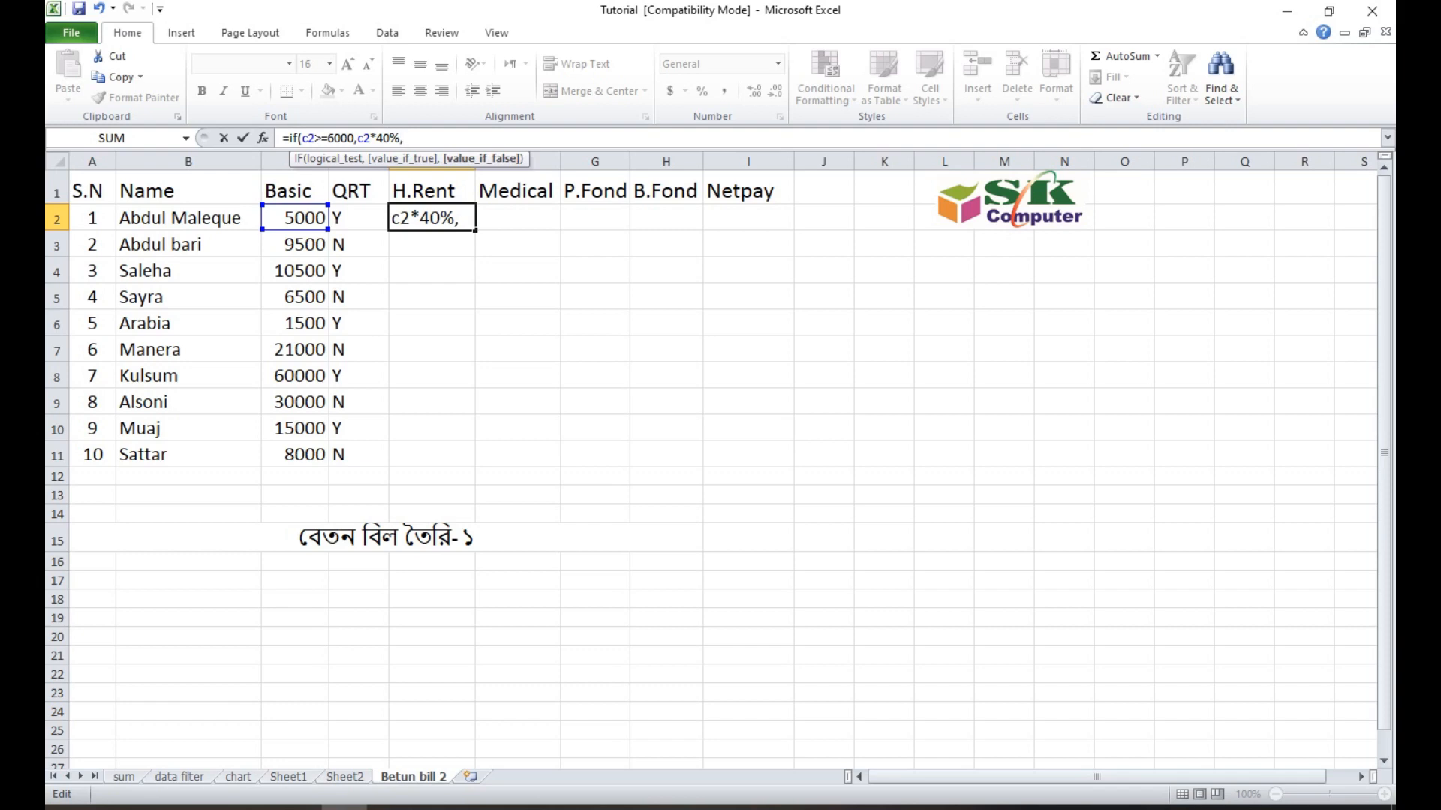
pyautogui.write('c')
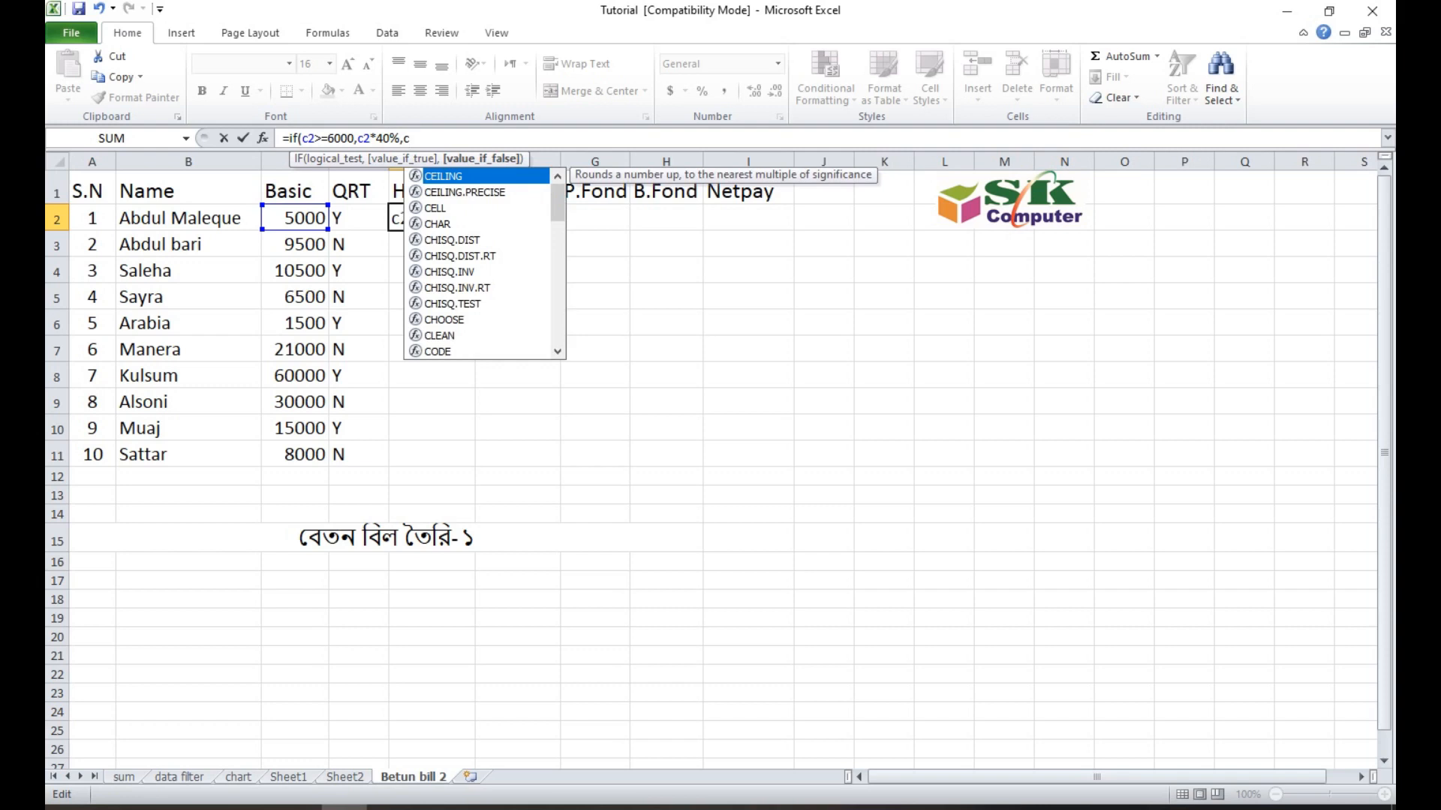
pyautogui.write('2*50')
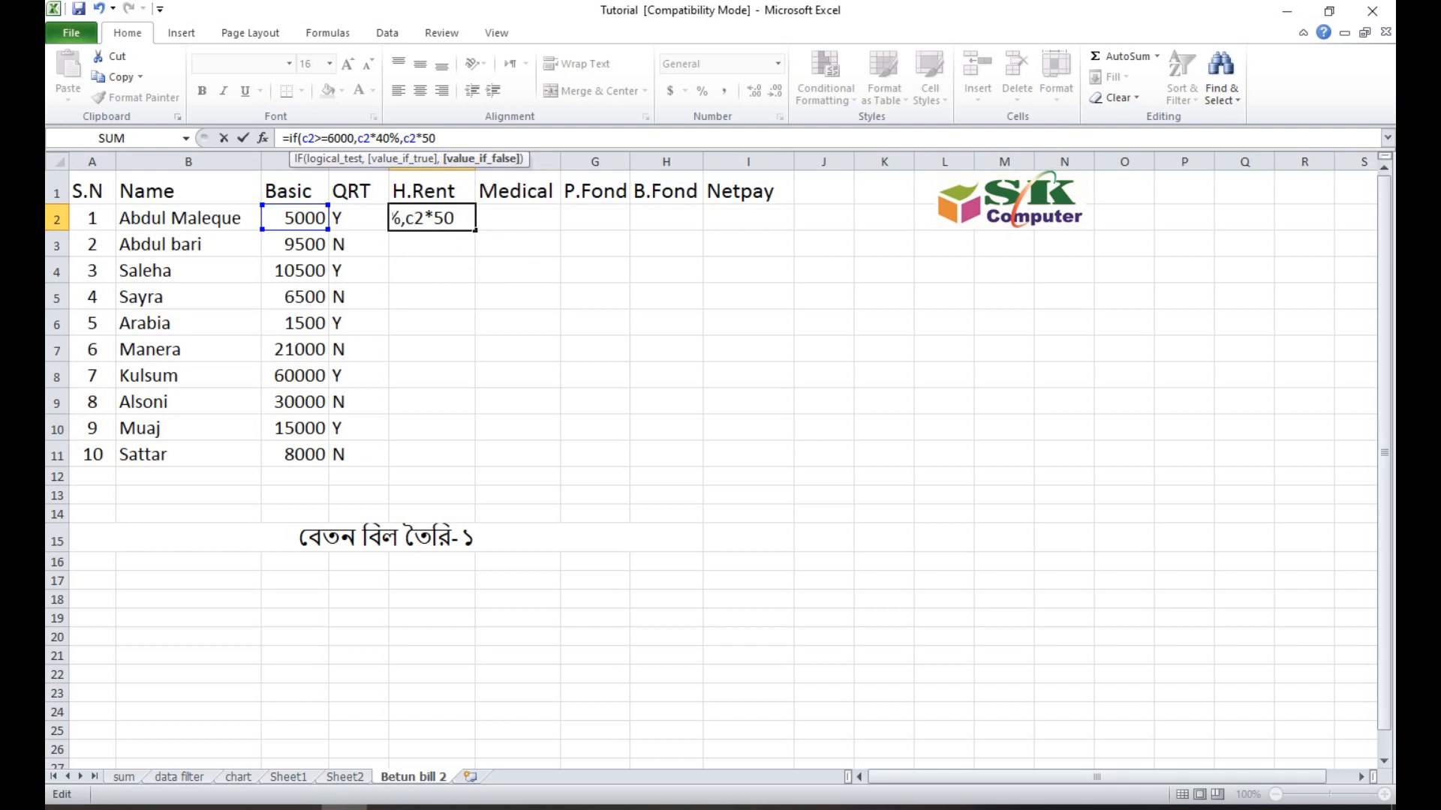
pyautogui.write('%)')
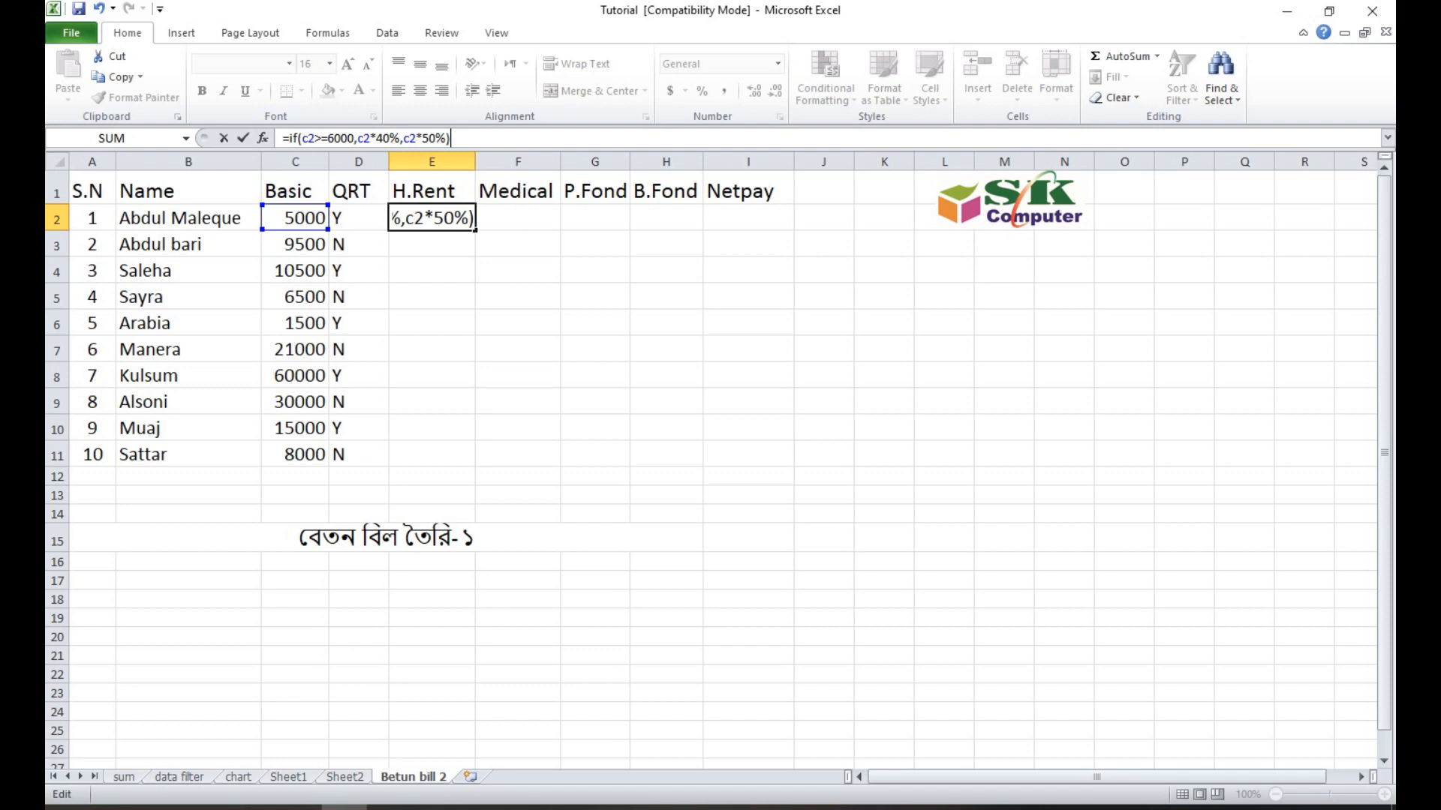
pyautogui.press('Return')
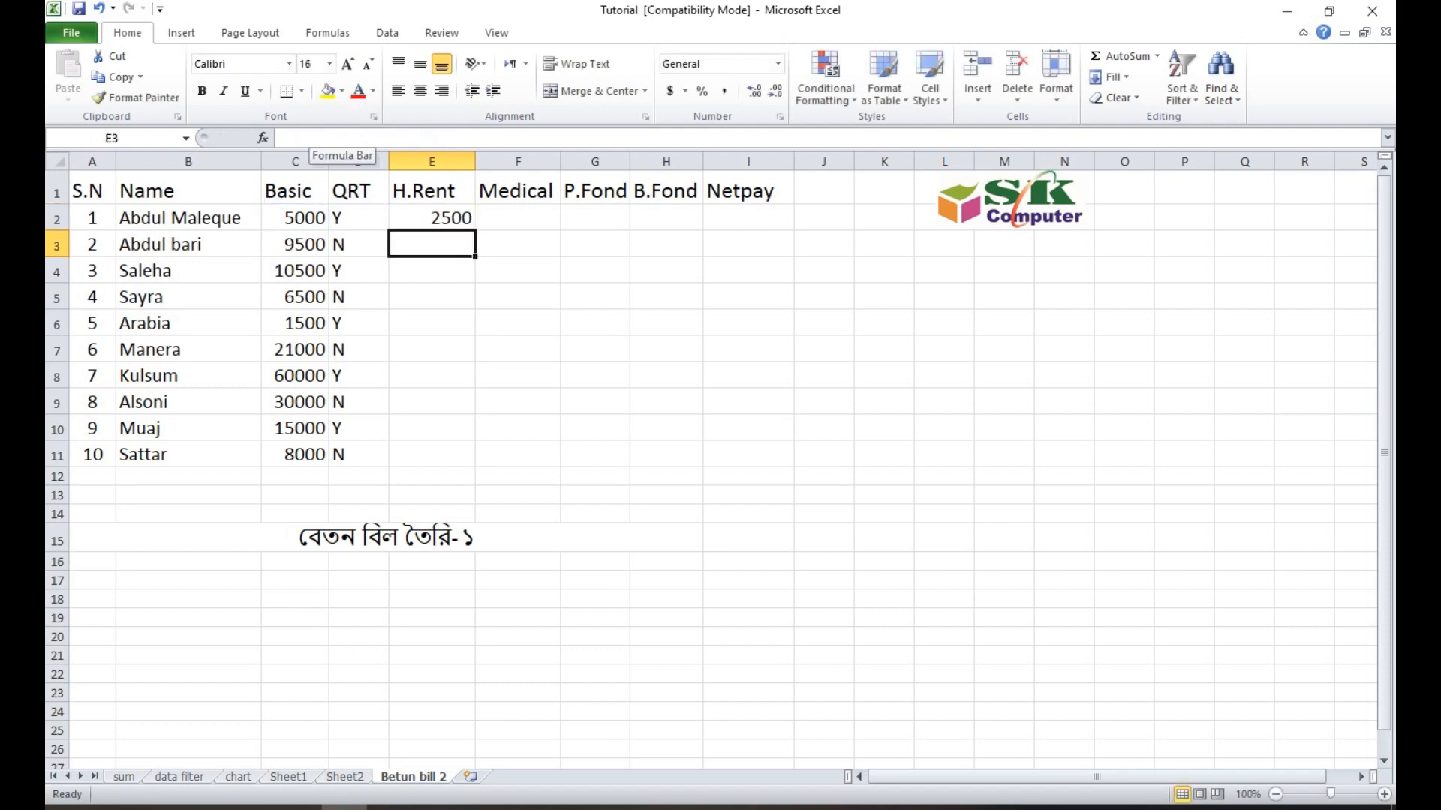
# Step: Copy the E2 H.Rent formula down to E11 and centre the amounts
pyautogui.press('Up')
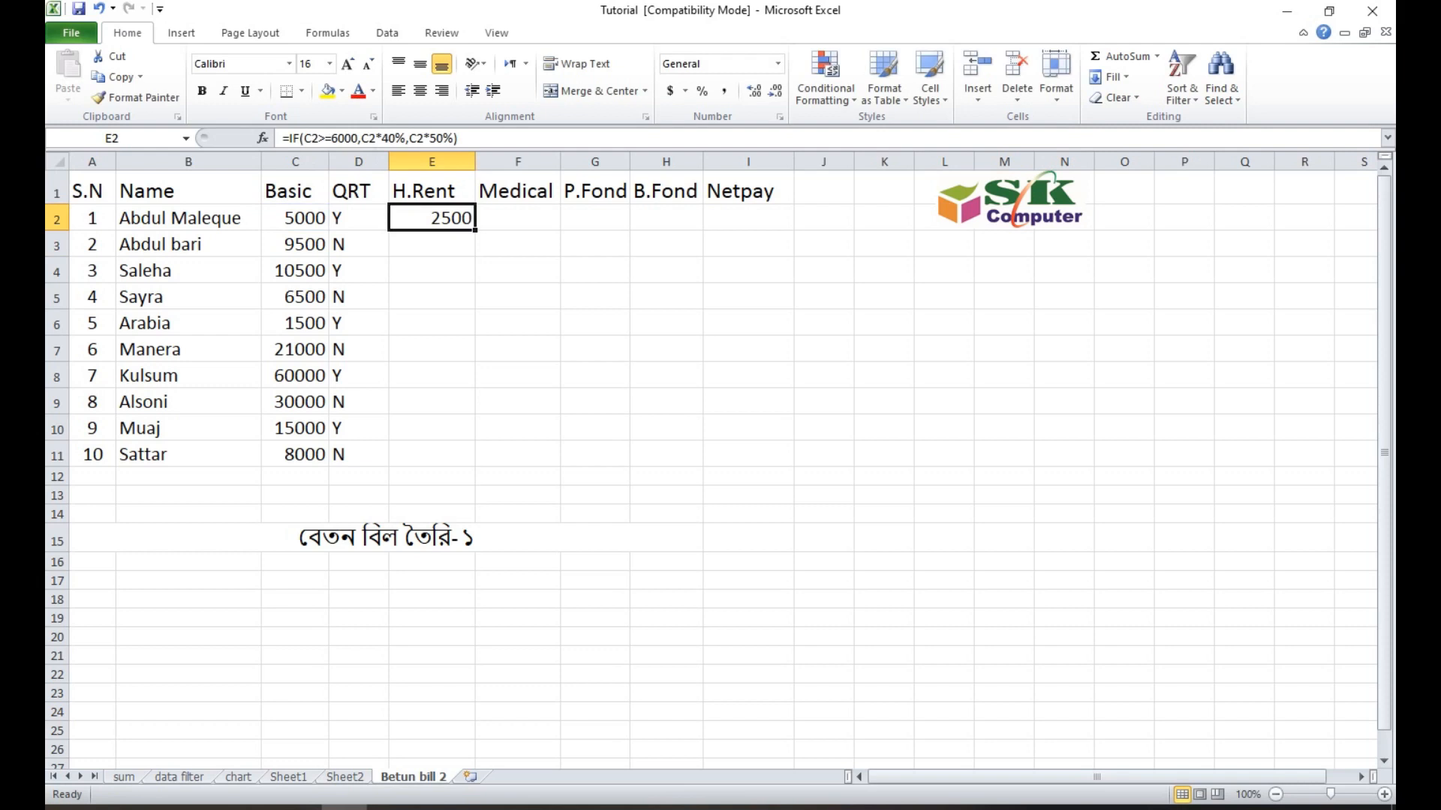
pyautogui.moveTo(475, 230); pyautogui.dragTo(475, 465)
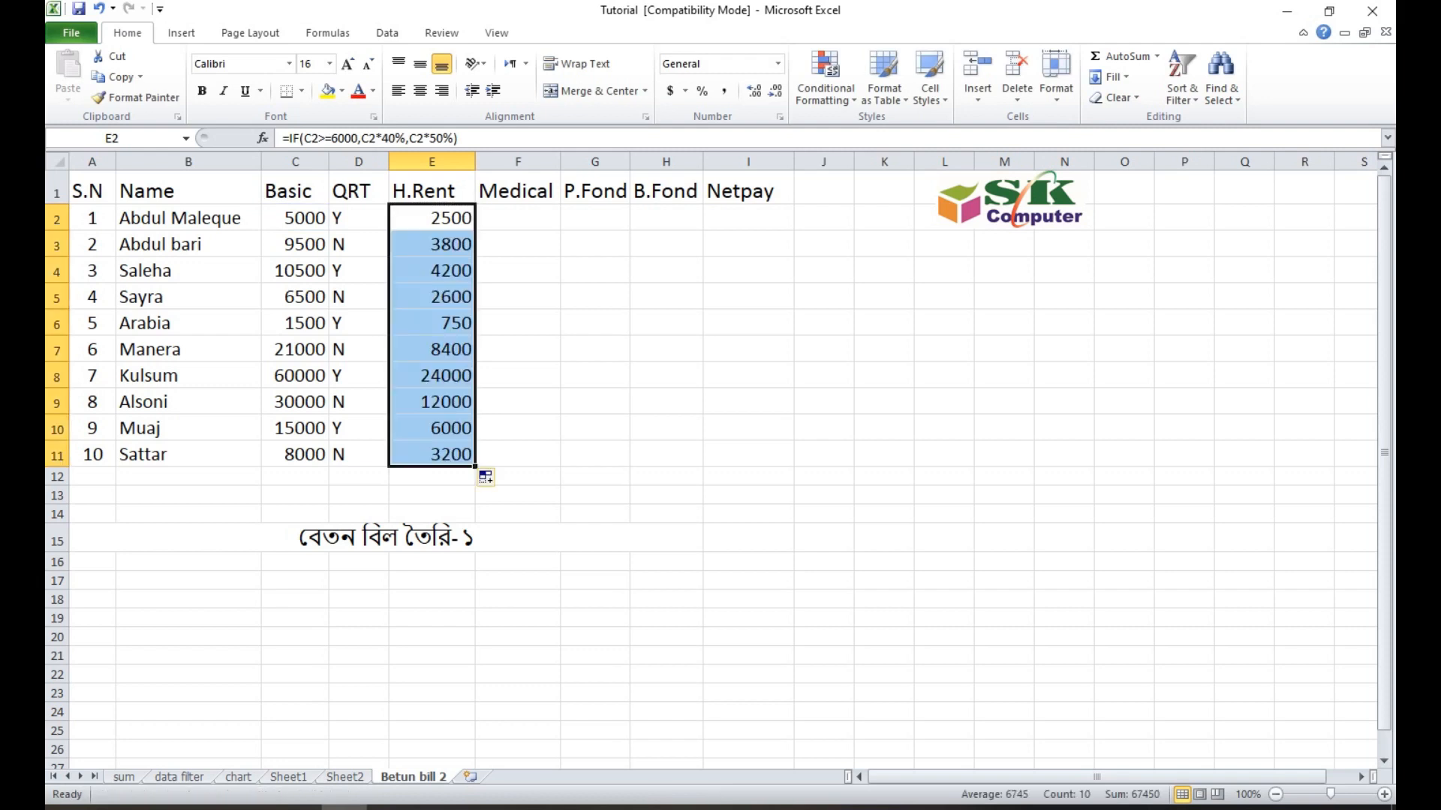
pyautogui.hotkey('ctrl', 'e')
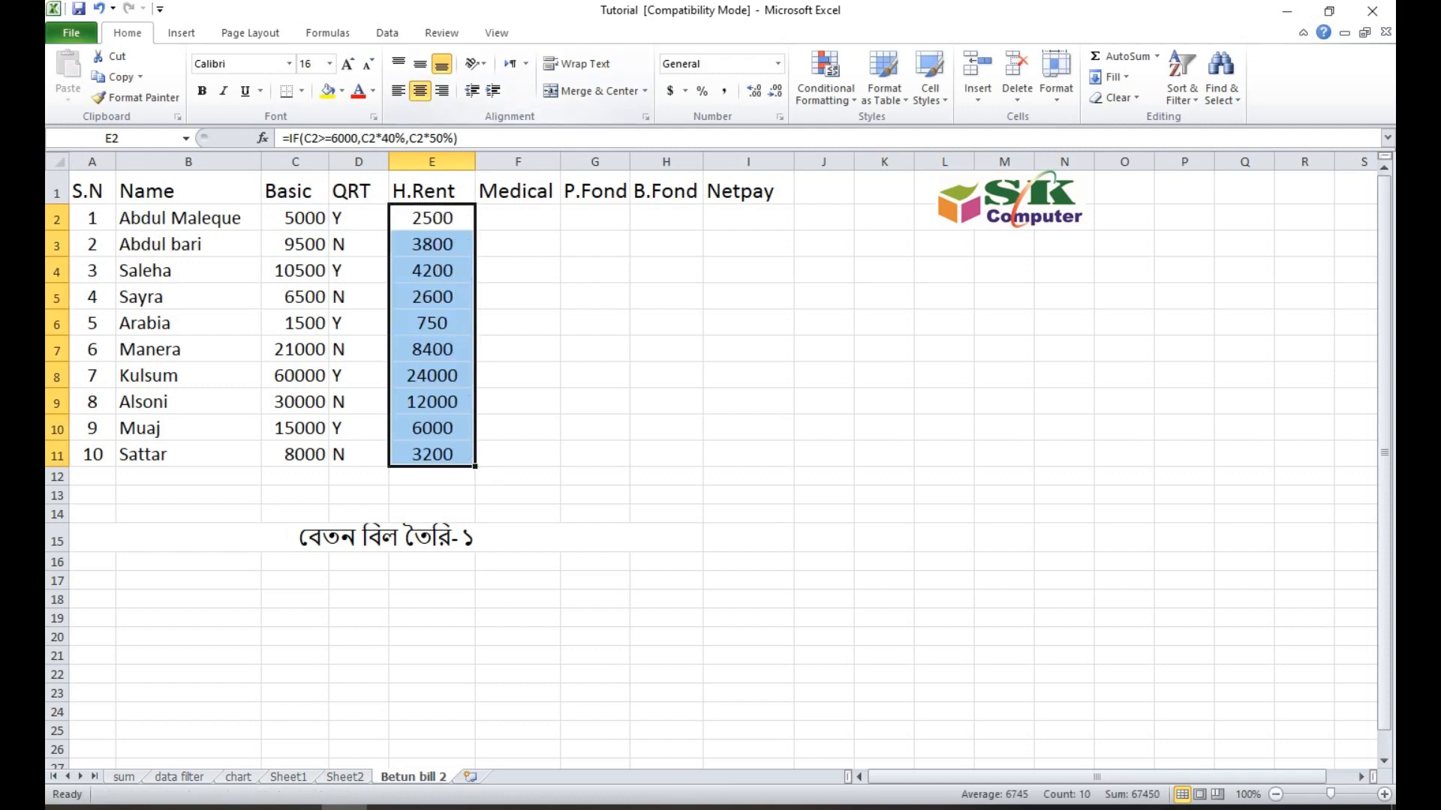
pyautogui.click(517, 271)
pyautogui.click(518, 219)
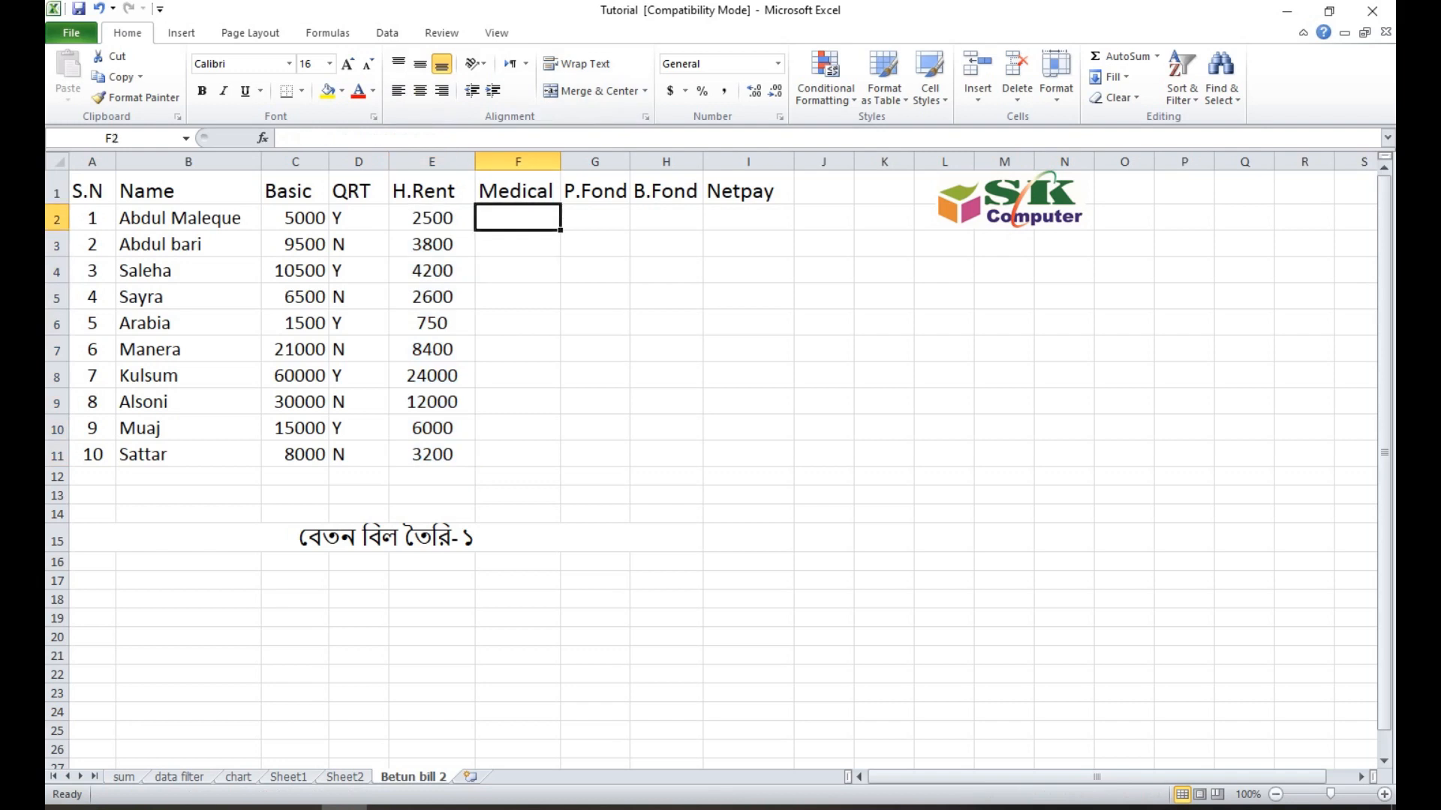
# Step: Enter 500 in F2, fill it down to F11, and centre the Medical amounts
pyautogui.click(431, 219)
pyautogui.click(518, 219)
pyautogui.write('500')
pyautogui.press('Return')
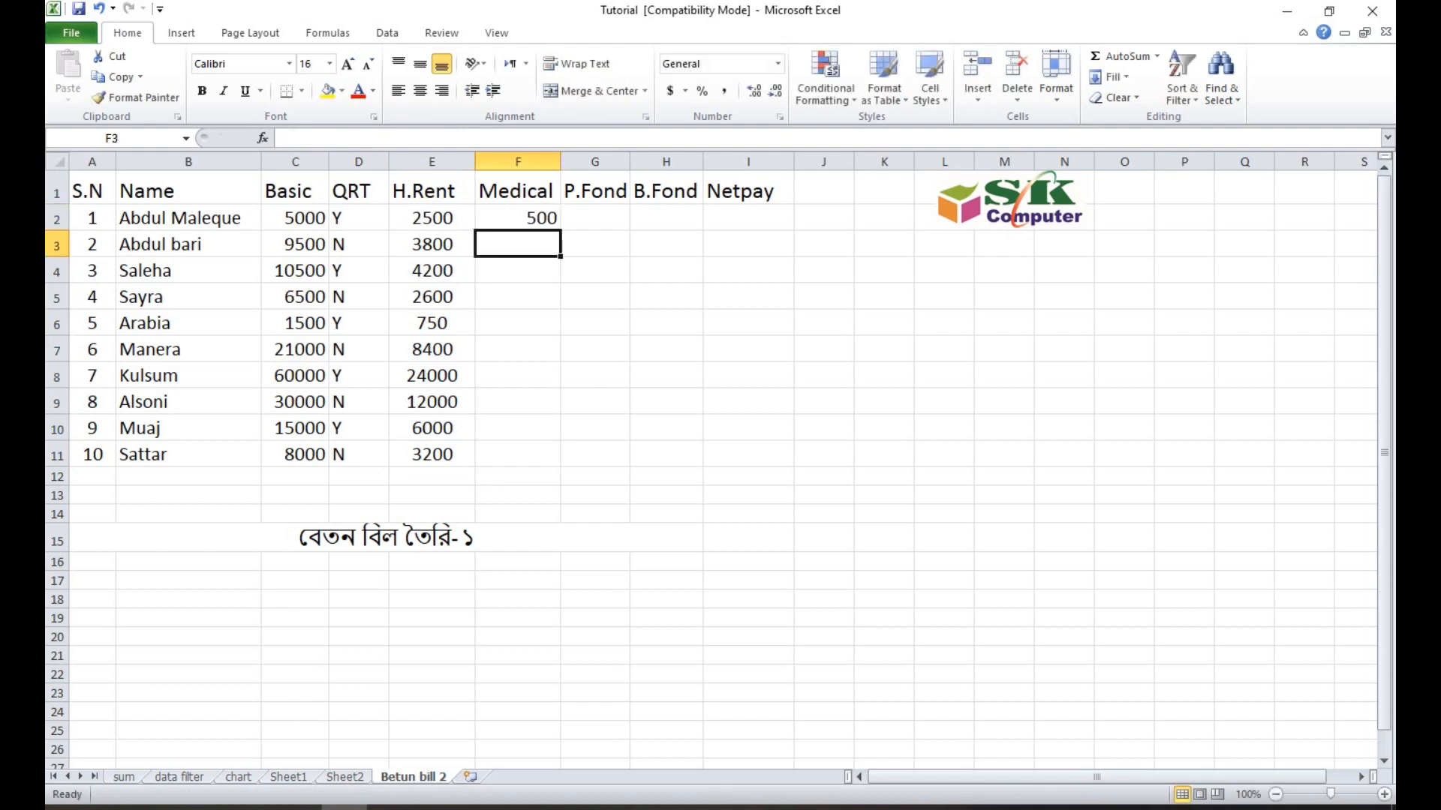
pyautogui.press('Up')
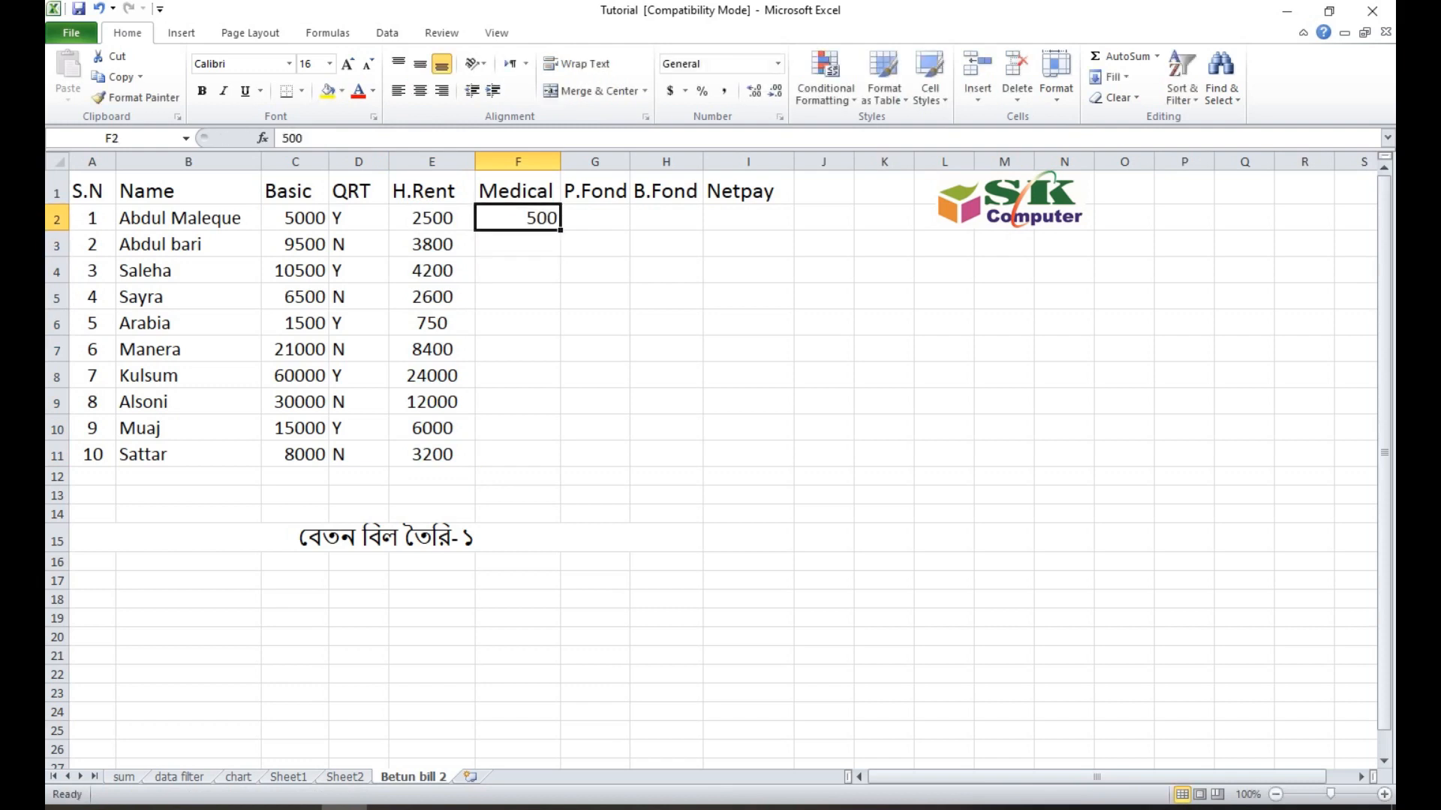
pyautogui.moveTo(560, 231); pyautogui.dragTo(559, 465)
pyautogui.click(420, 90)
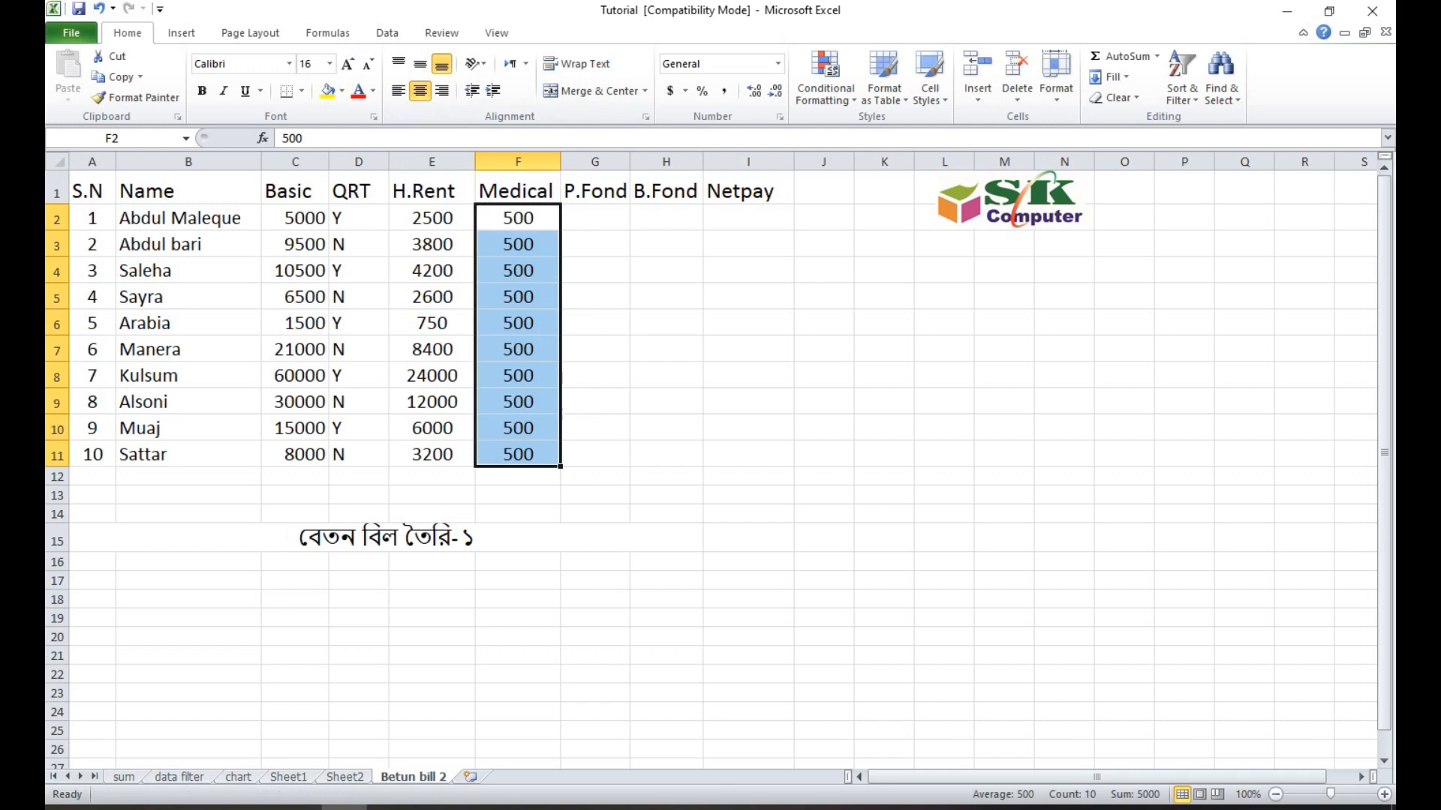
pyautogui.click(595, 217)
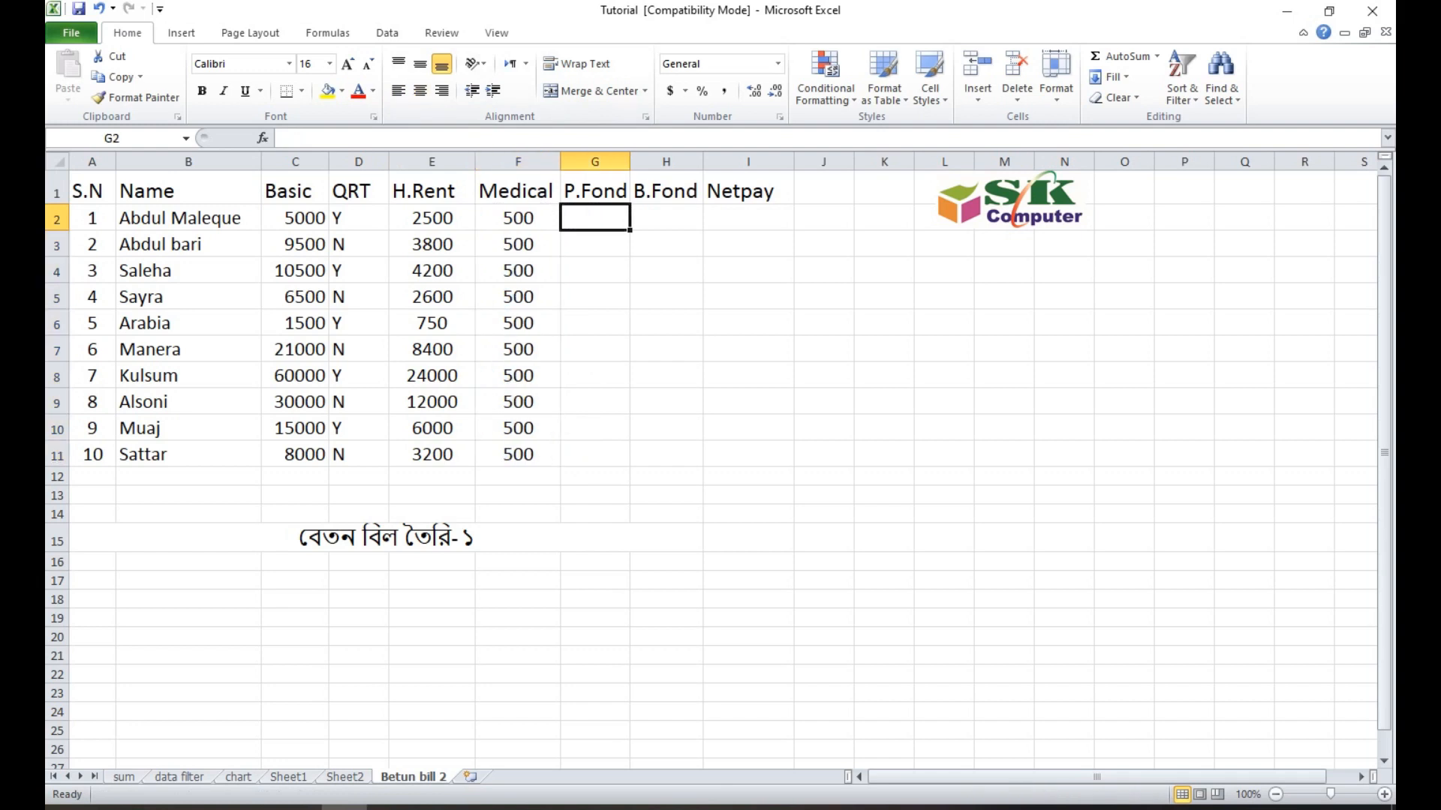
# Step: Enter =IF(C2>=6000,C2*8%,C2*10%) in G2 for the first employee's P.Fond
pyautogui.press('F2')
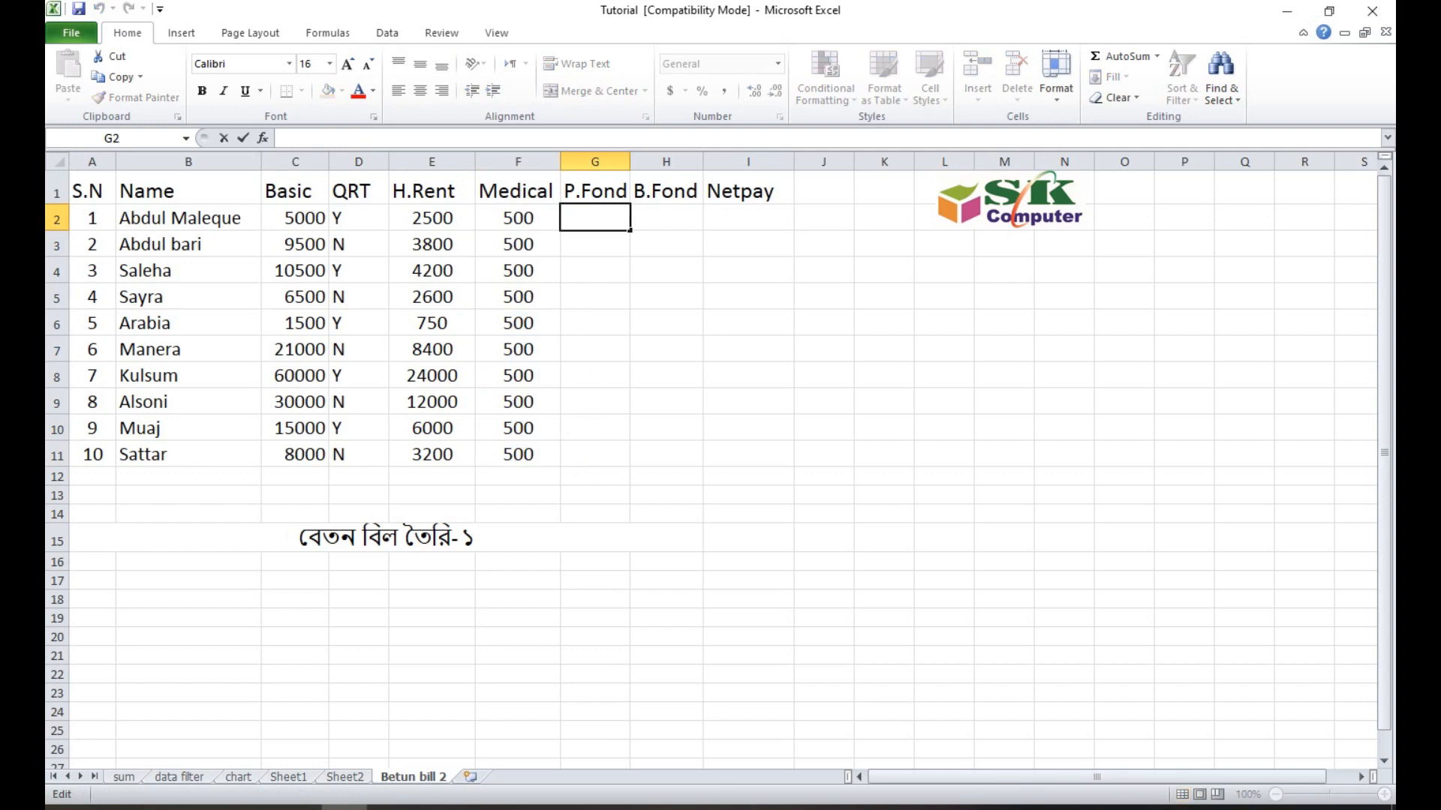
pyautogui.write('=')
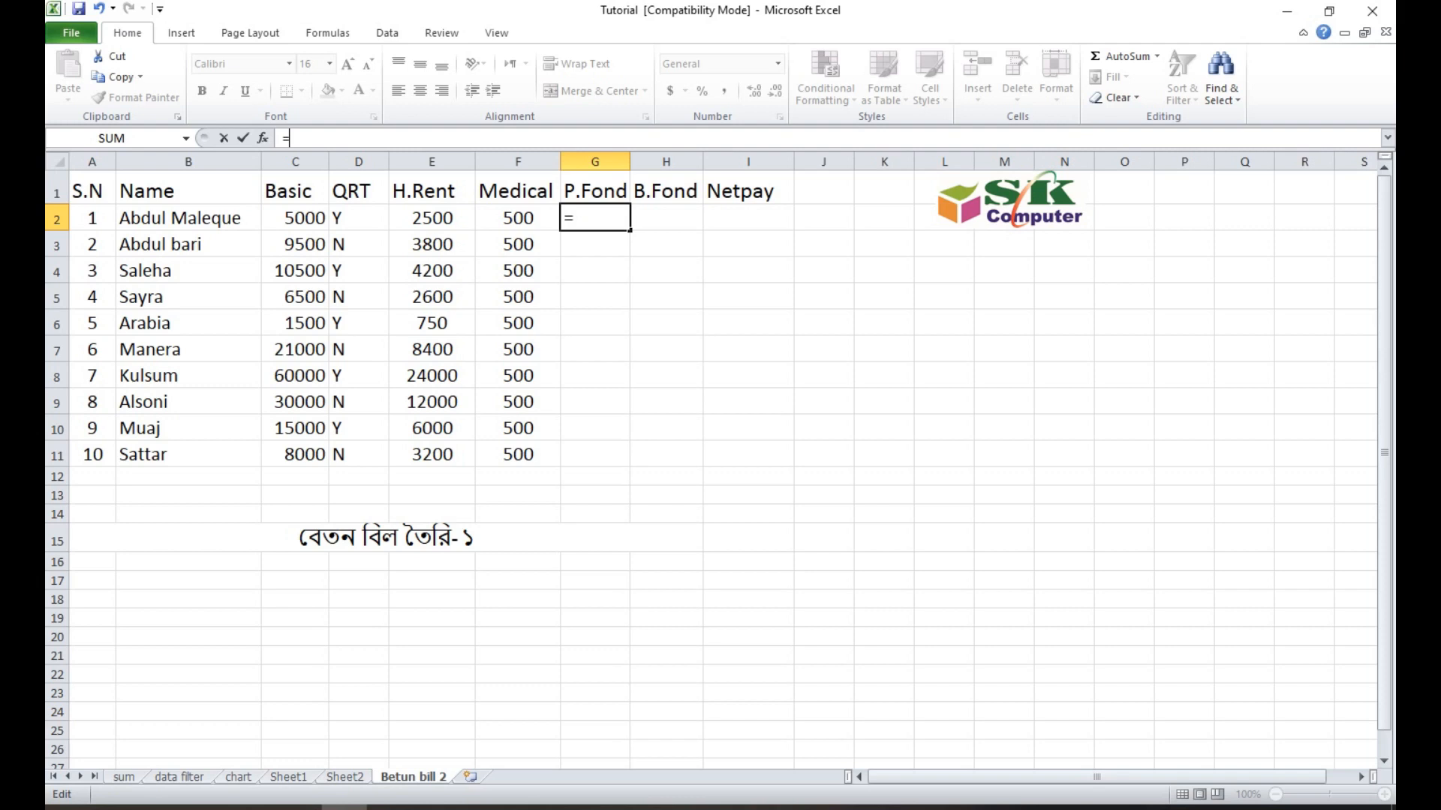
pyautogui.write('if(c2')
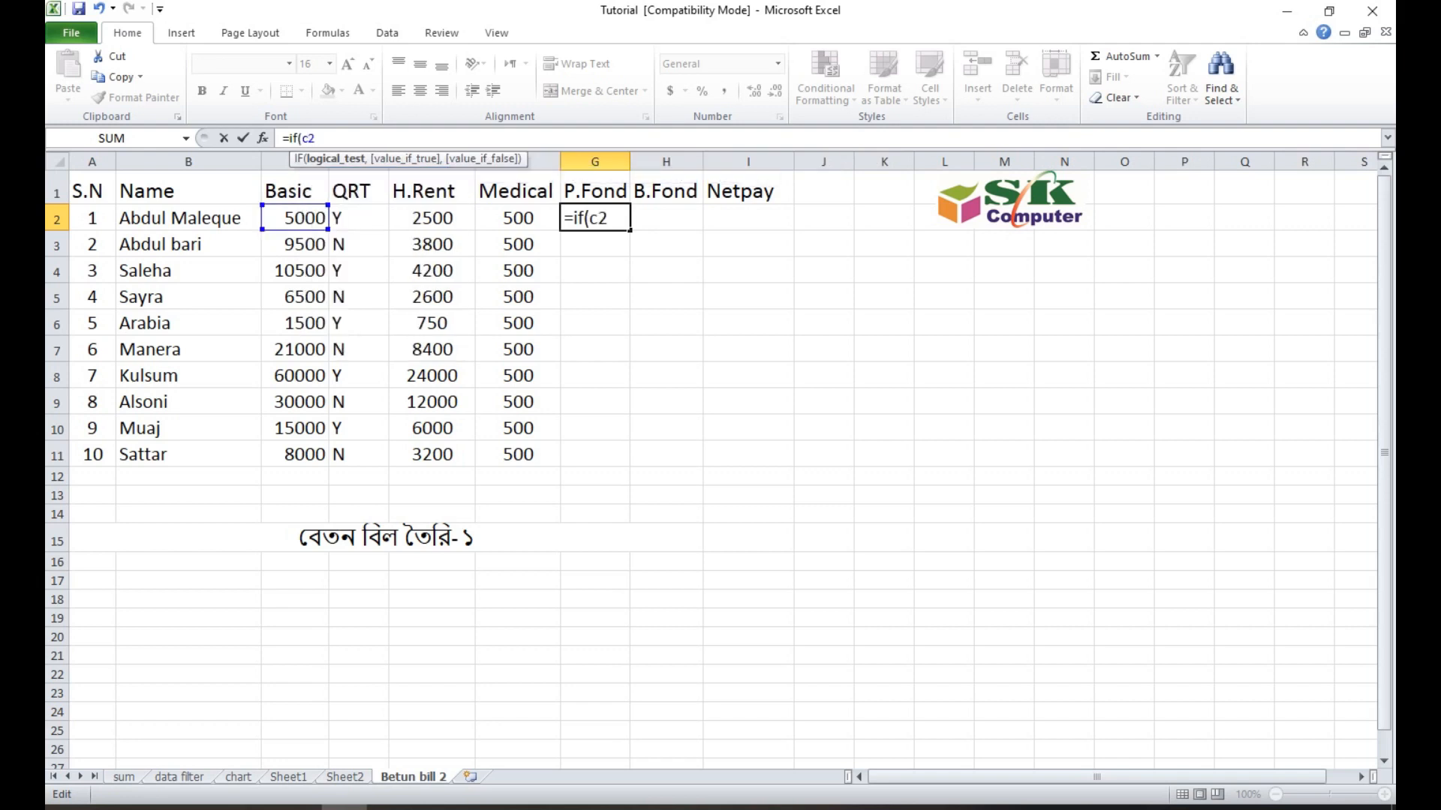
pyautogui.write('>=6000,')
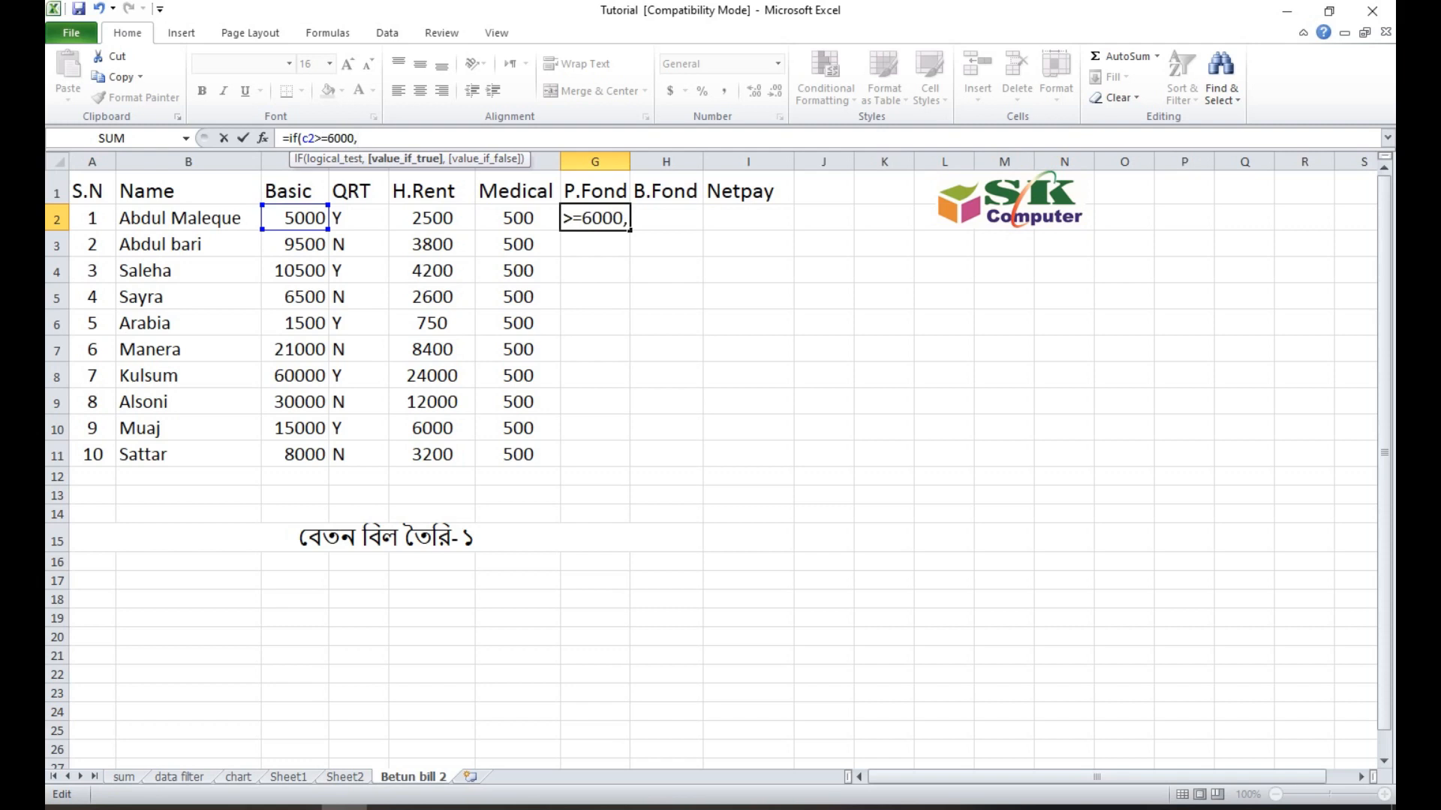
pyautogui.write('c')
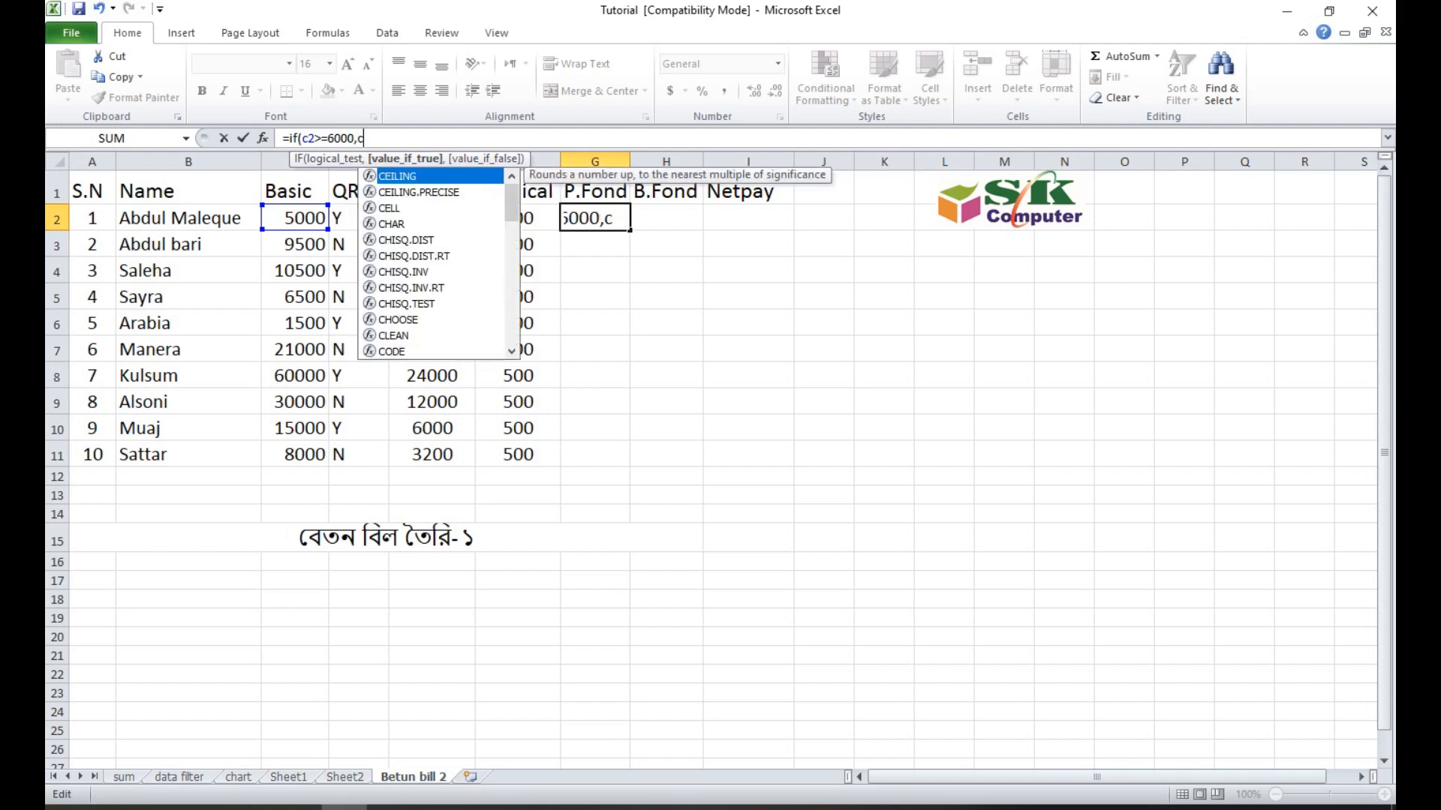
pyautogui.write('2*8')
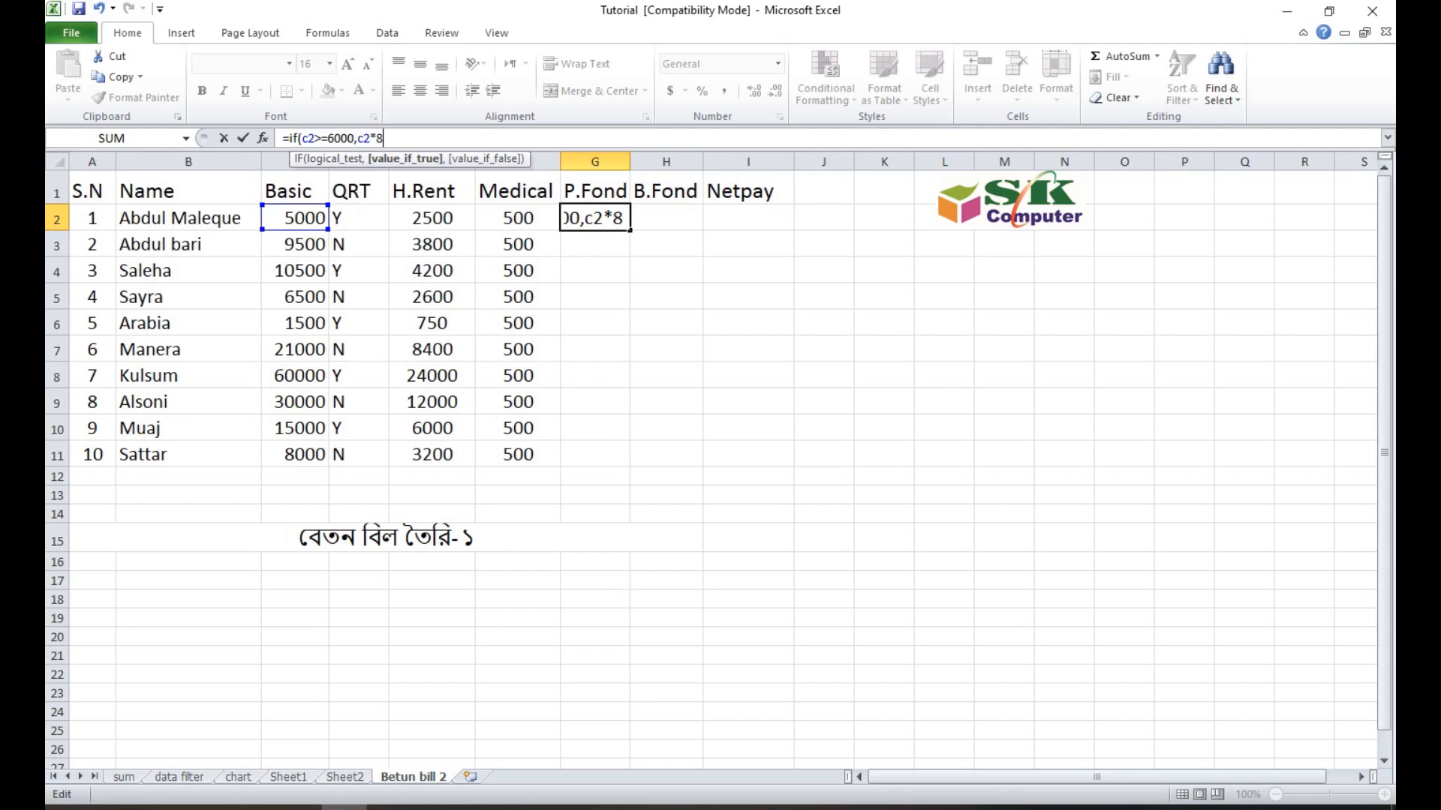
pyautogui.write('%,')
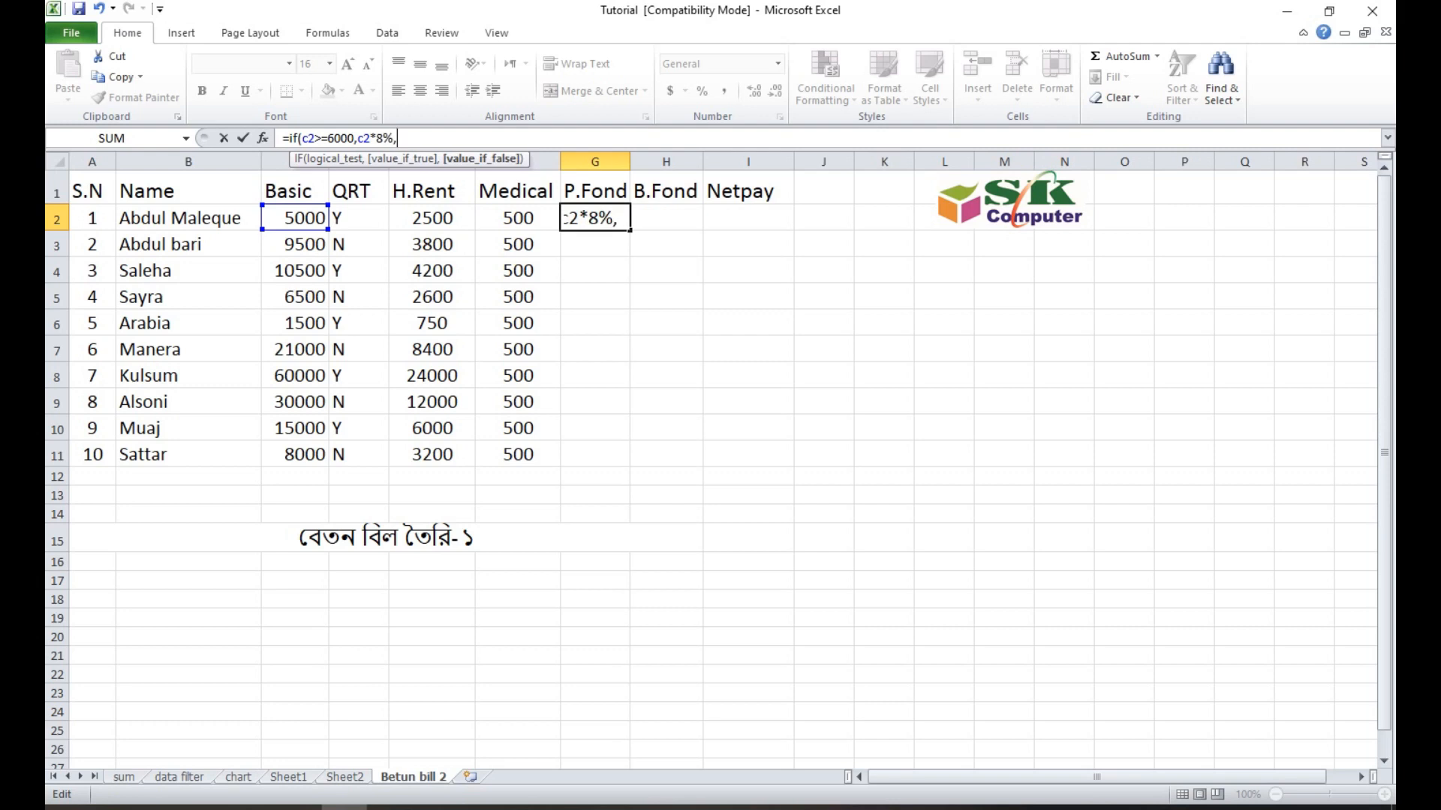
pyautogui.write('c2*10%)')
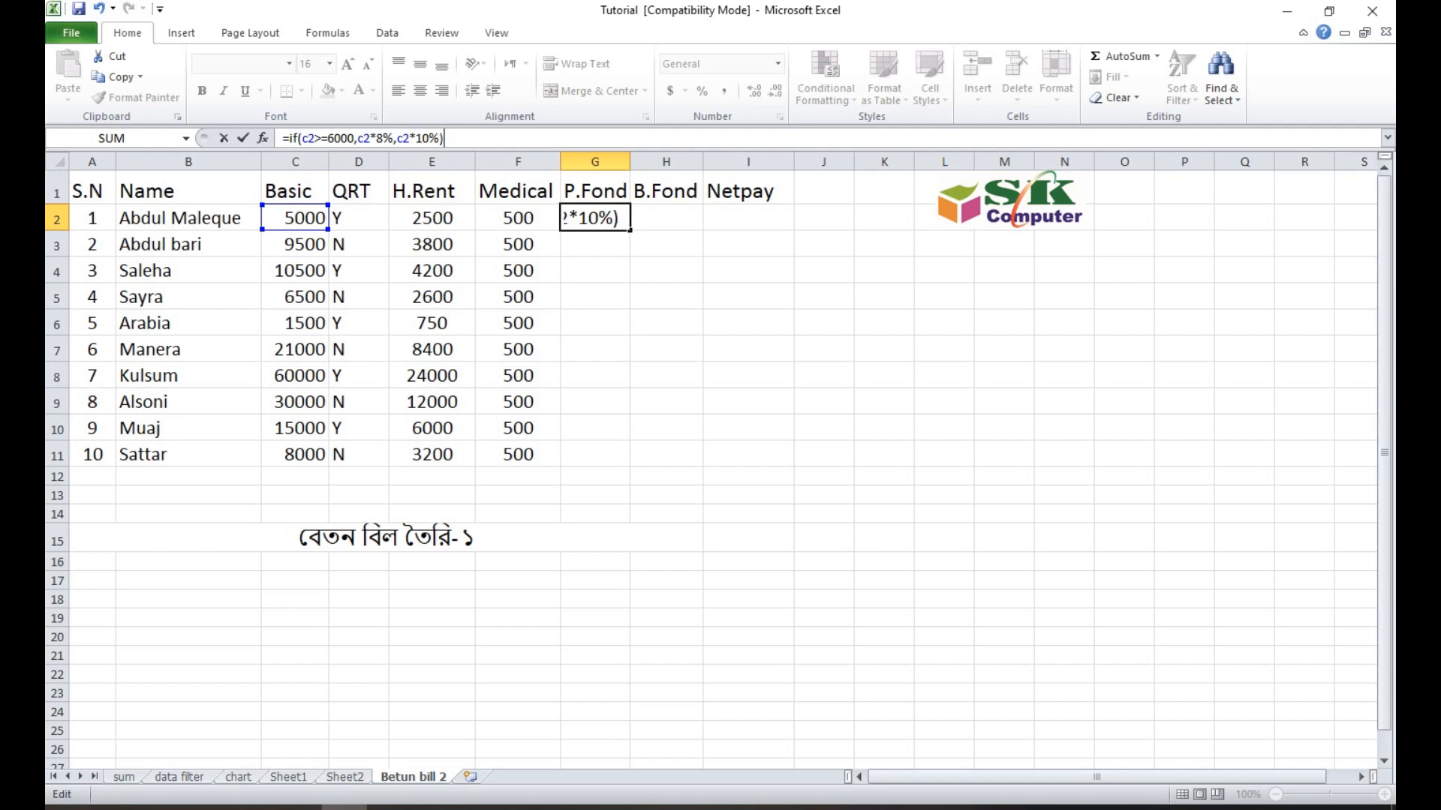
pyautogui.press('Return')
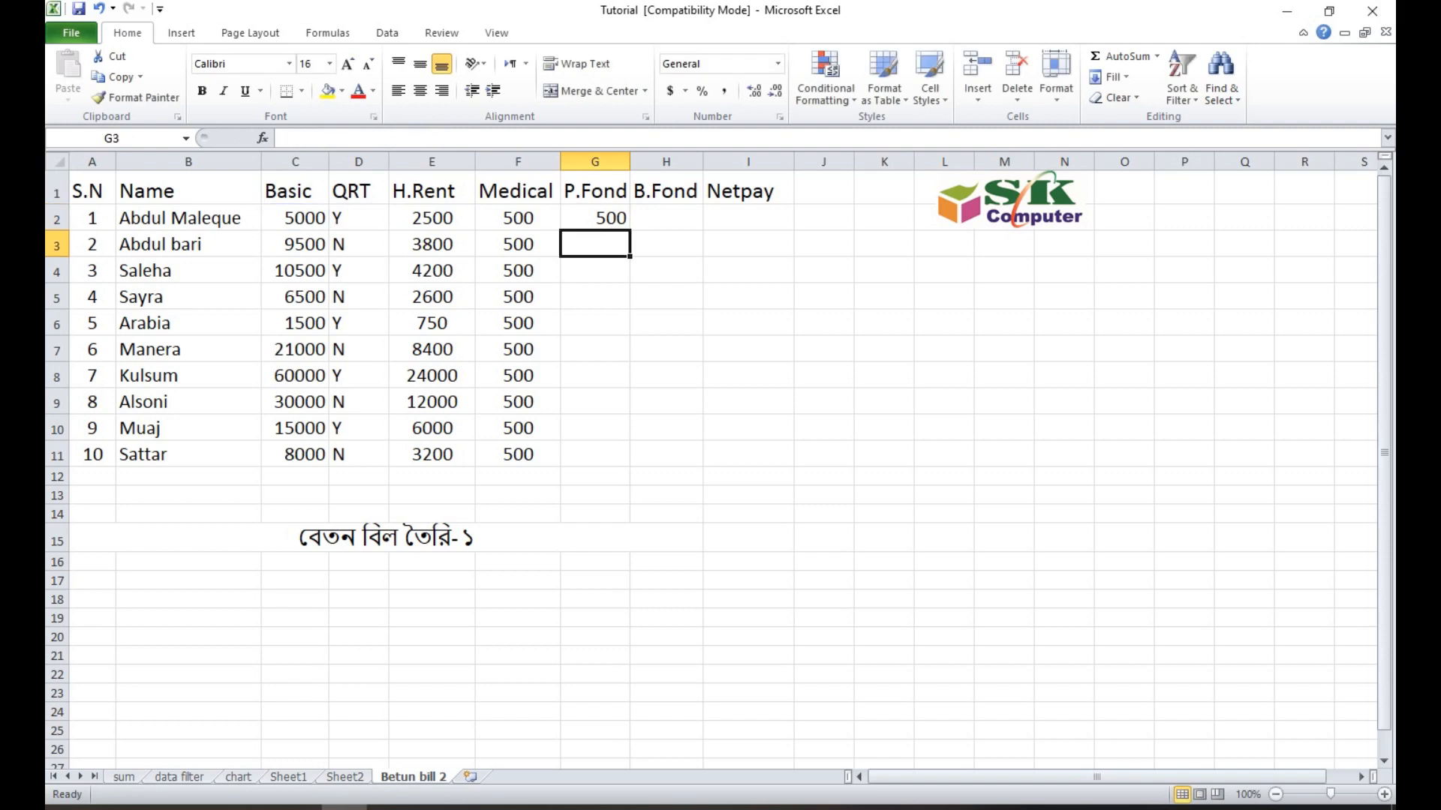
# Step: Copy the P.Fond formula down to G11 and centre the values
pyautogui.click(595, 218)
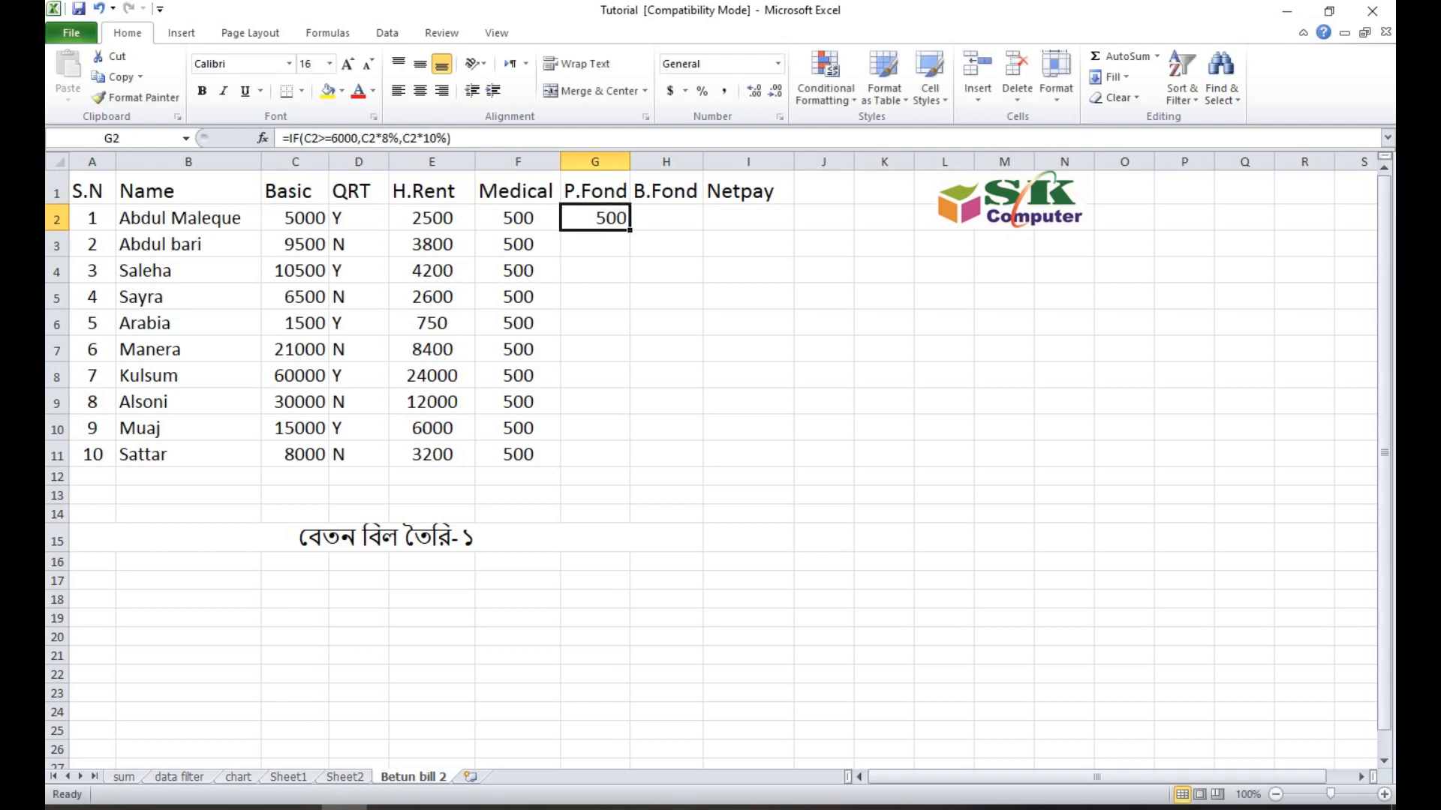
pyautogui.moveTo(630, 230); pyautogui.dragTo(629, 465)
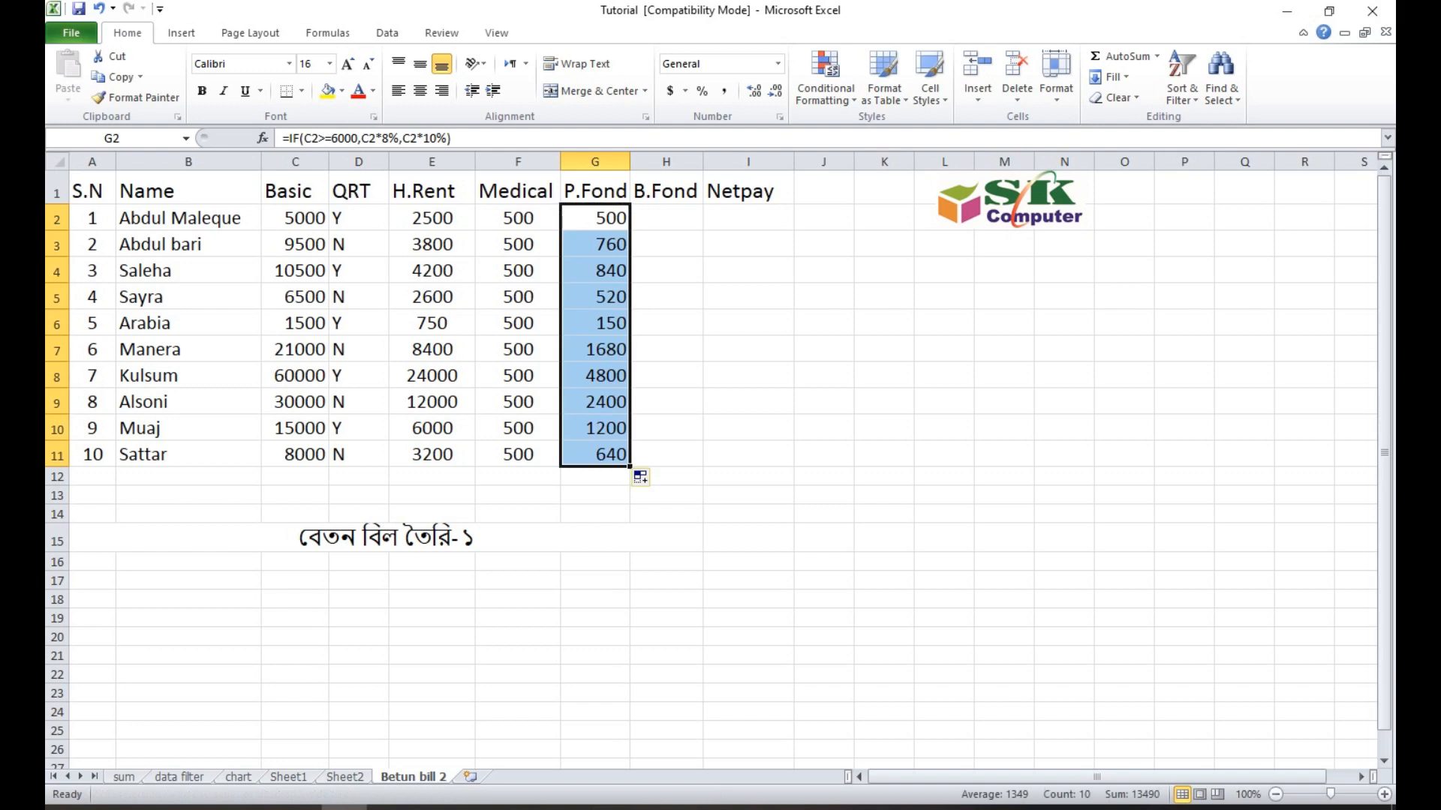
pyautogui.click(420, 90)
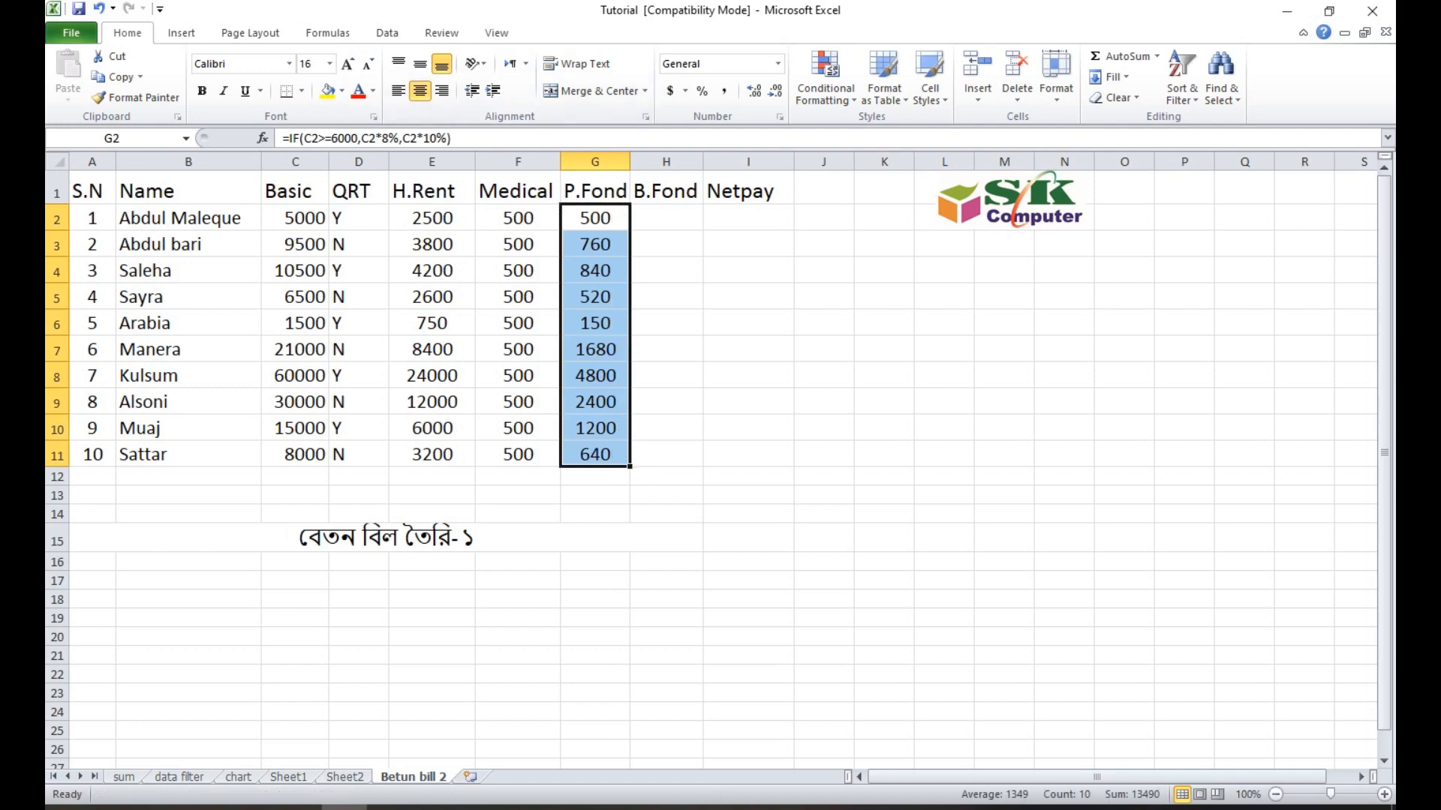
pyautogui.click(666, 218)
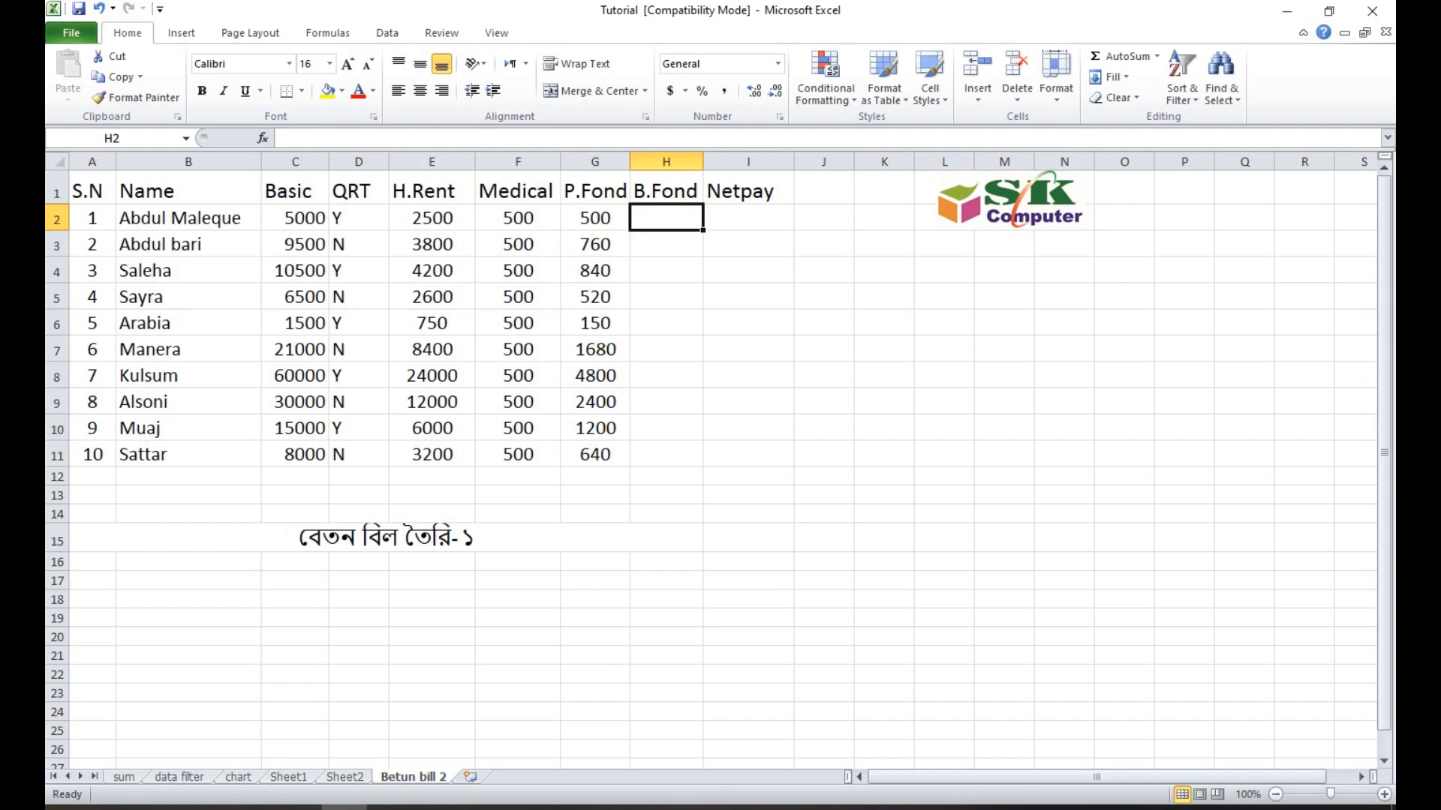
pyautogui.press('Down')
pyautogui.press('Up')
pyautogui.press('Up')
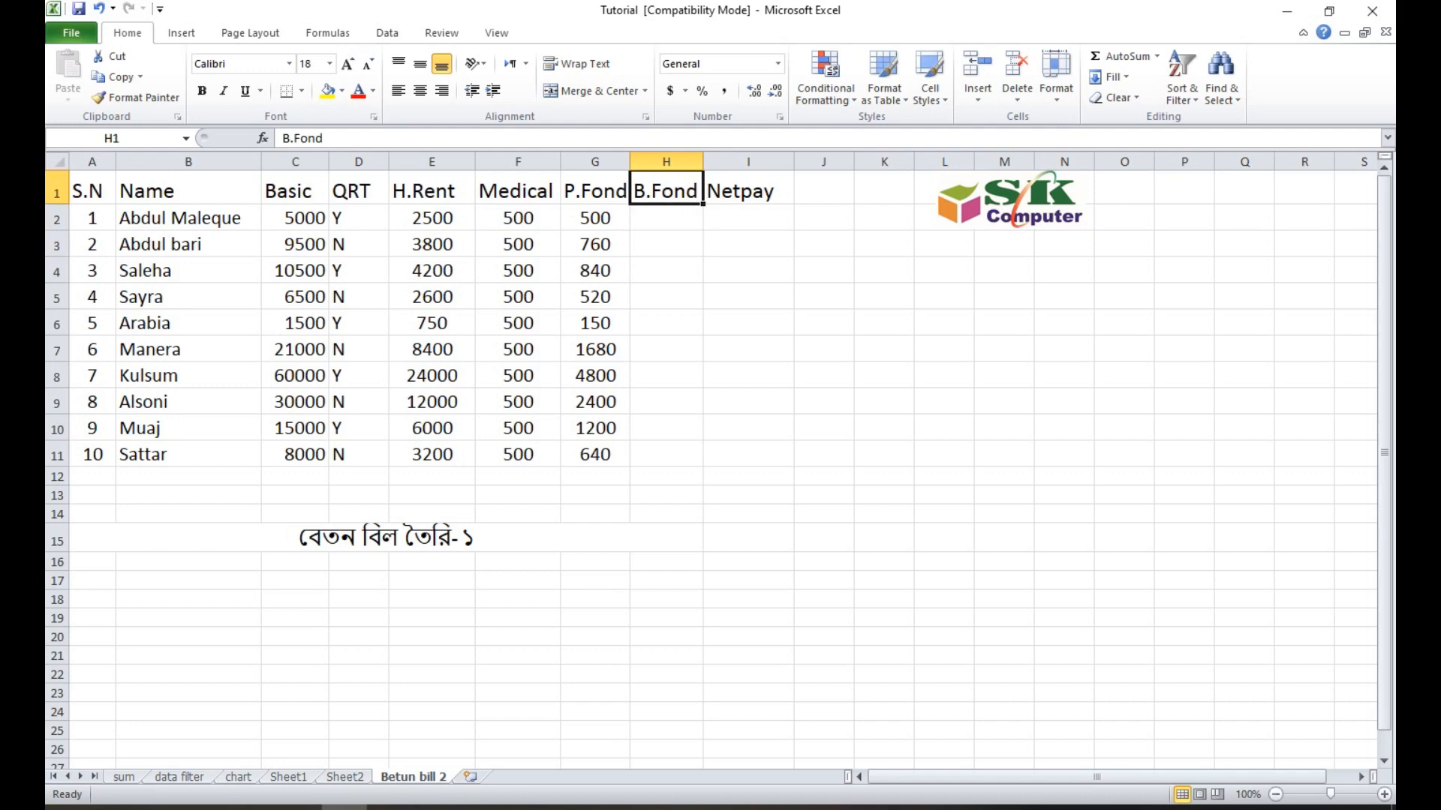
pyautogui.press('Down')
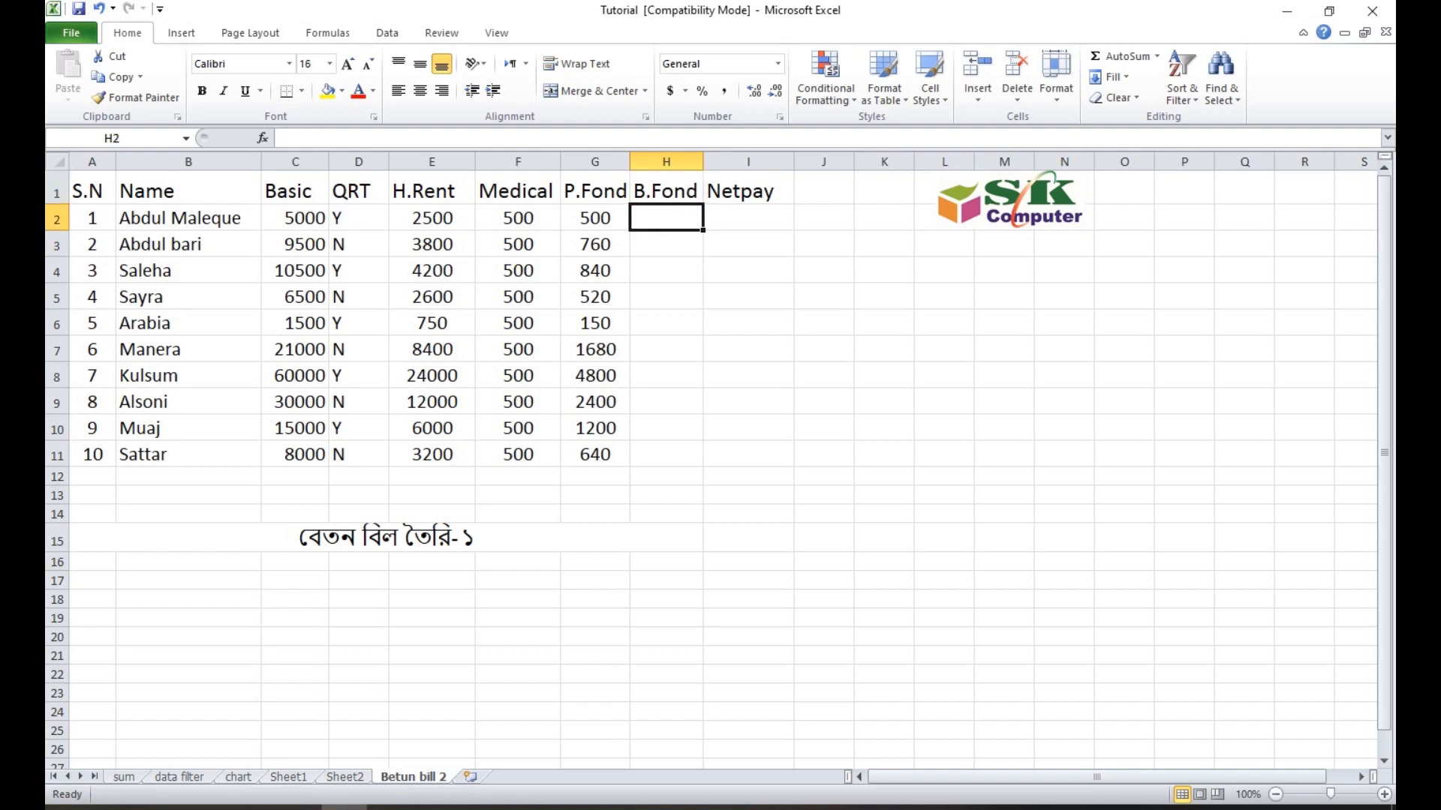
pyautogui.click(285, 138)
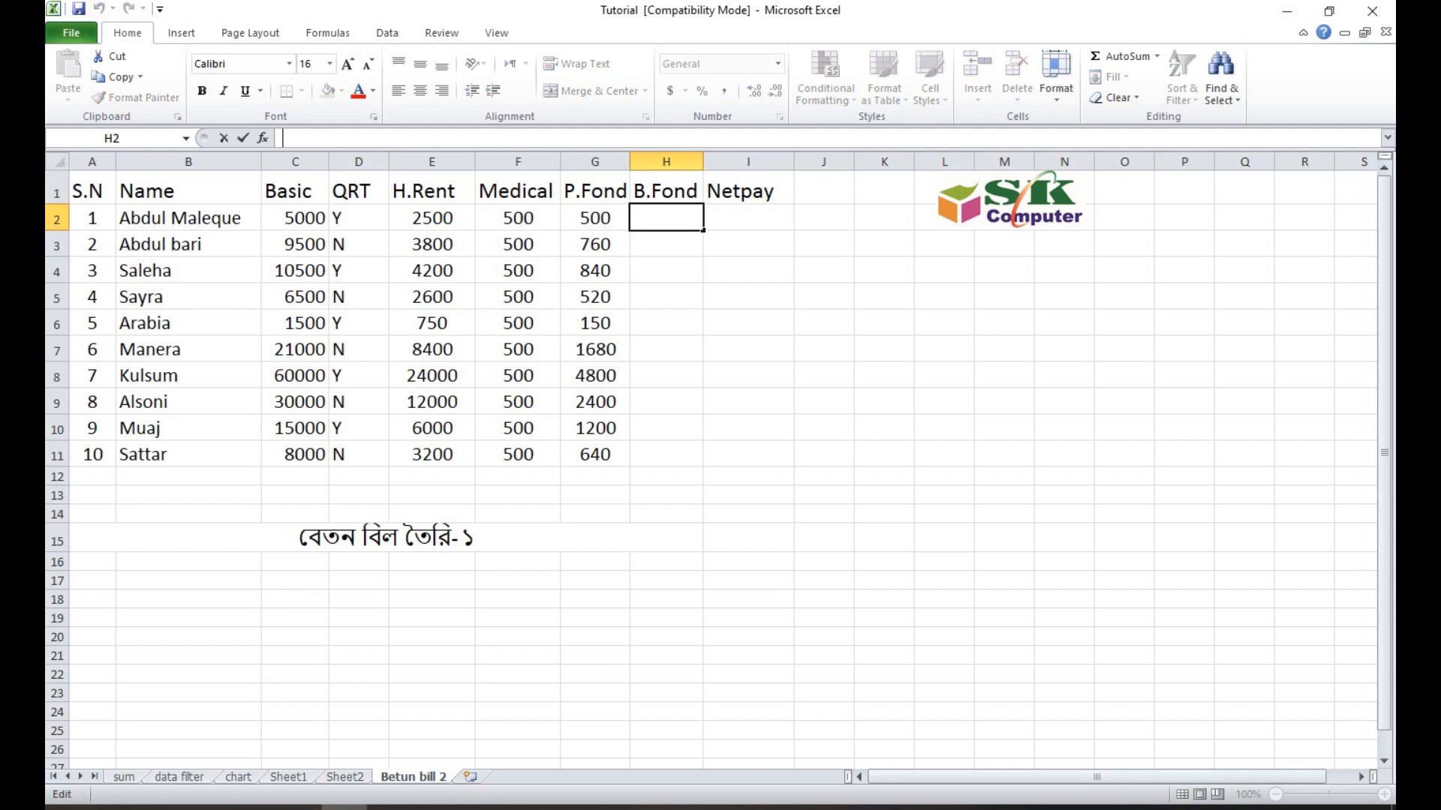
# Step: Enter =IF(C2*1%>=50,50,C2*1%) in H2 so the first B.Fond shows 50
pyautogui.write('=')
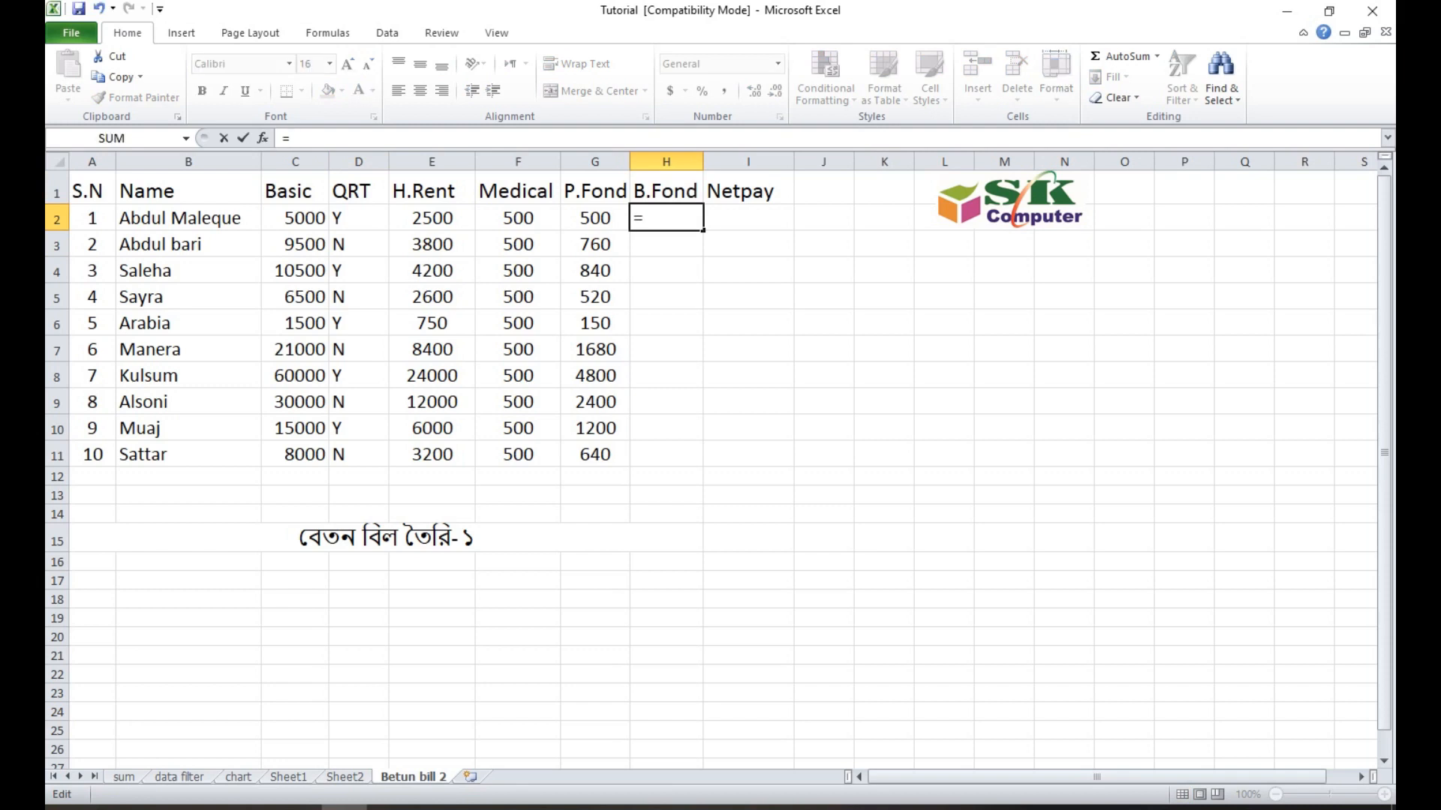
pyautogui.write('if')
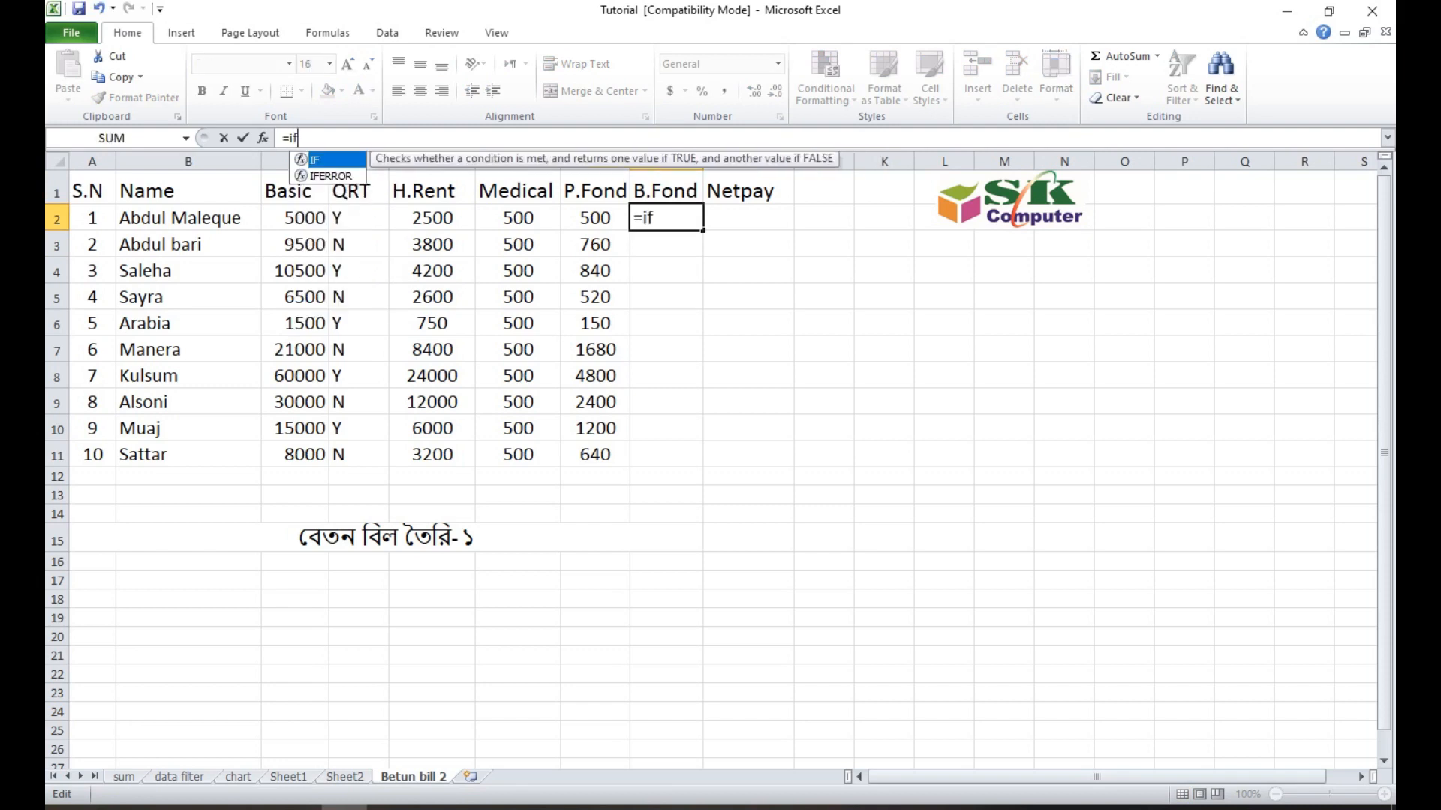
pyautogui.write('(')
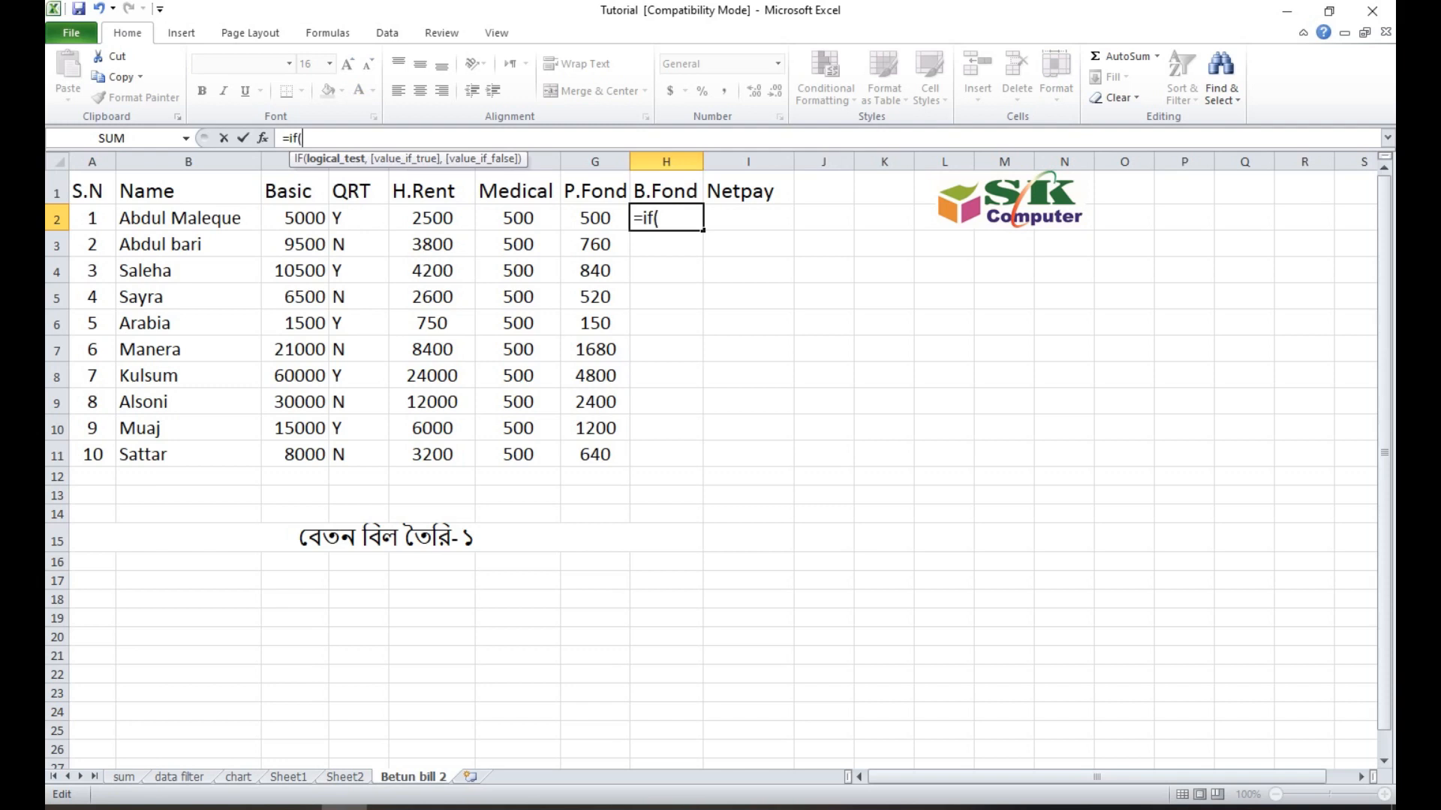
pyautogui.write('c2*1')
pyautogui.write('%')
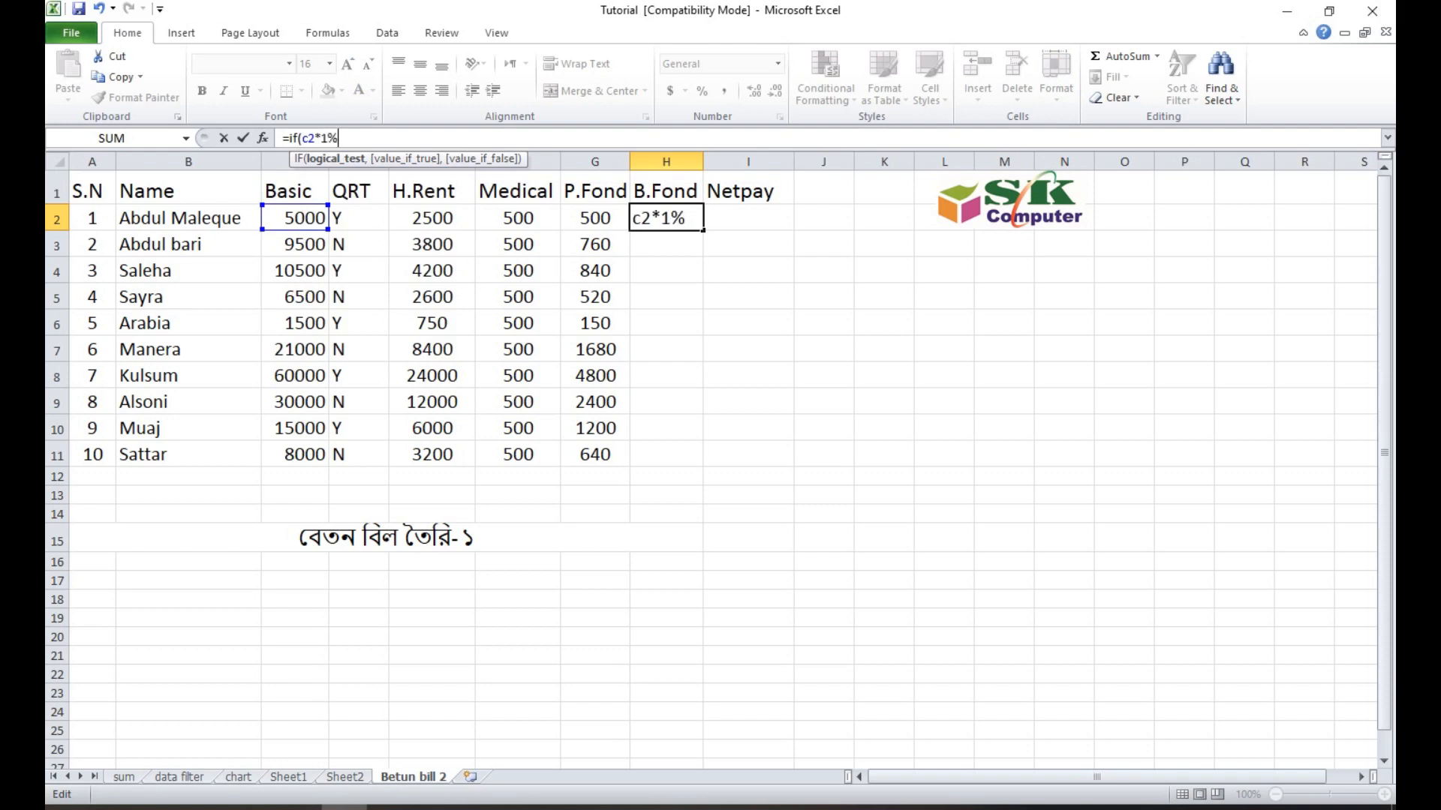
pyautogui.write('>=50,5')
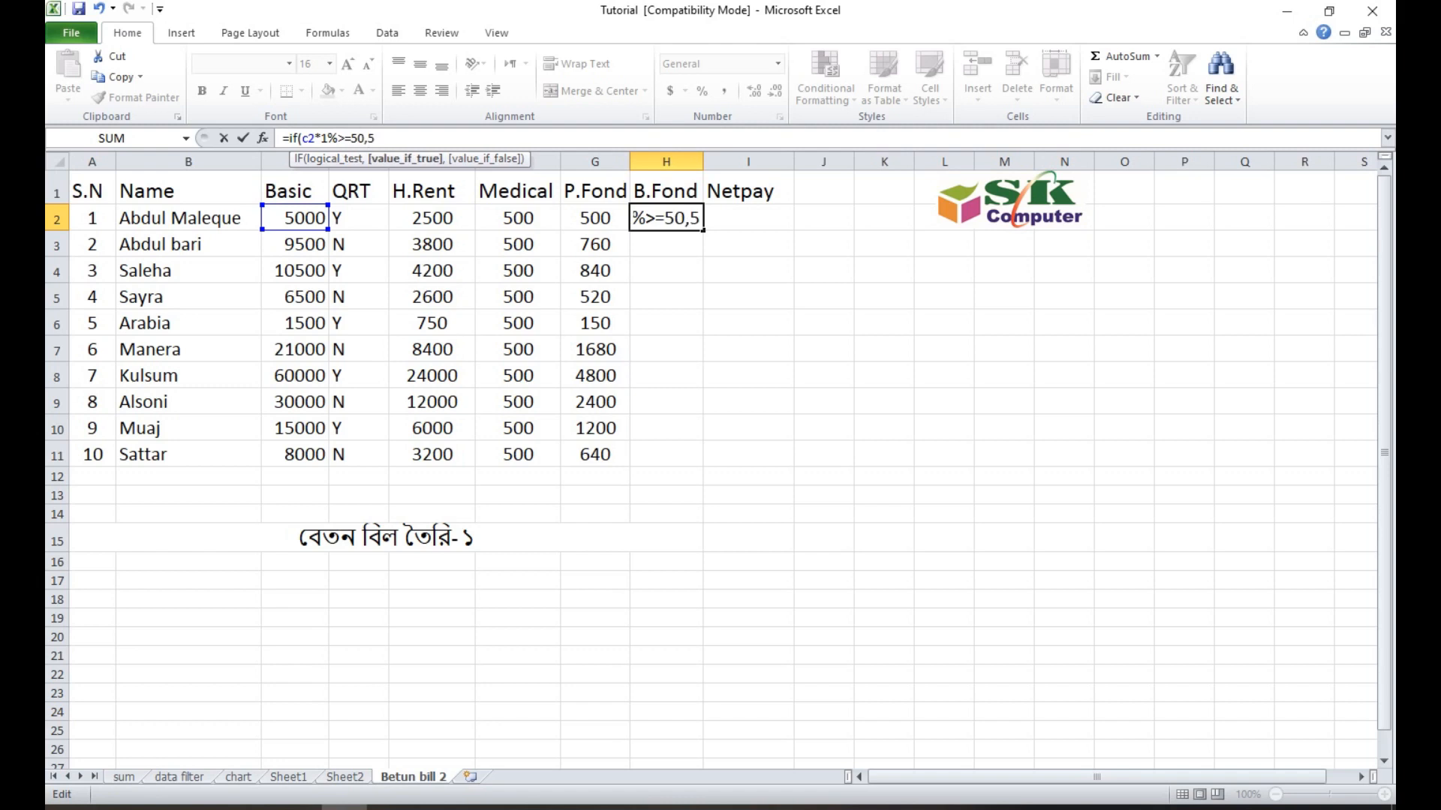
pyautogui.write('0')
pyautogui.write(',')
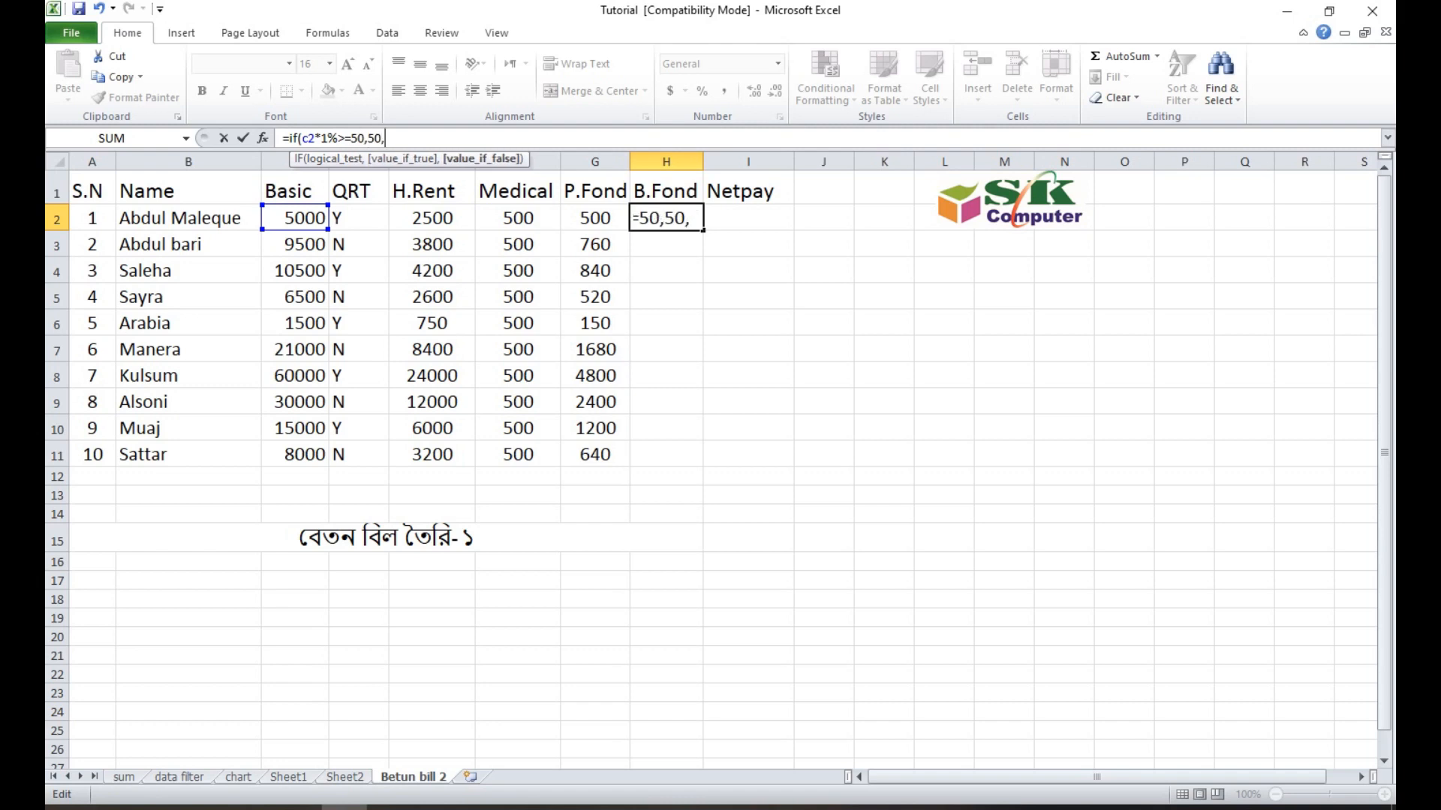
pyautogui.write('c2*1%')
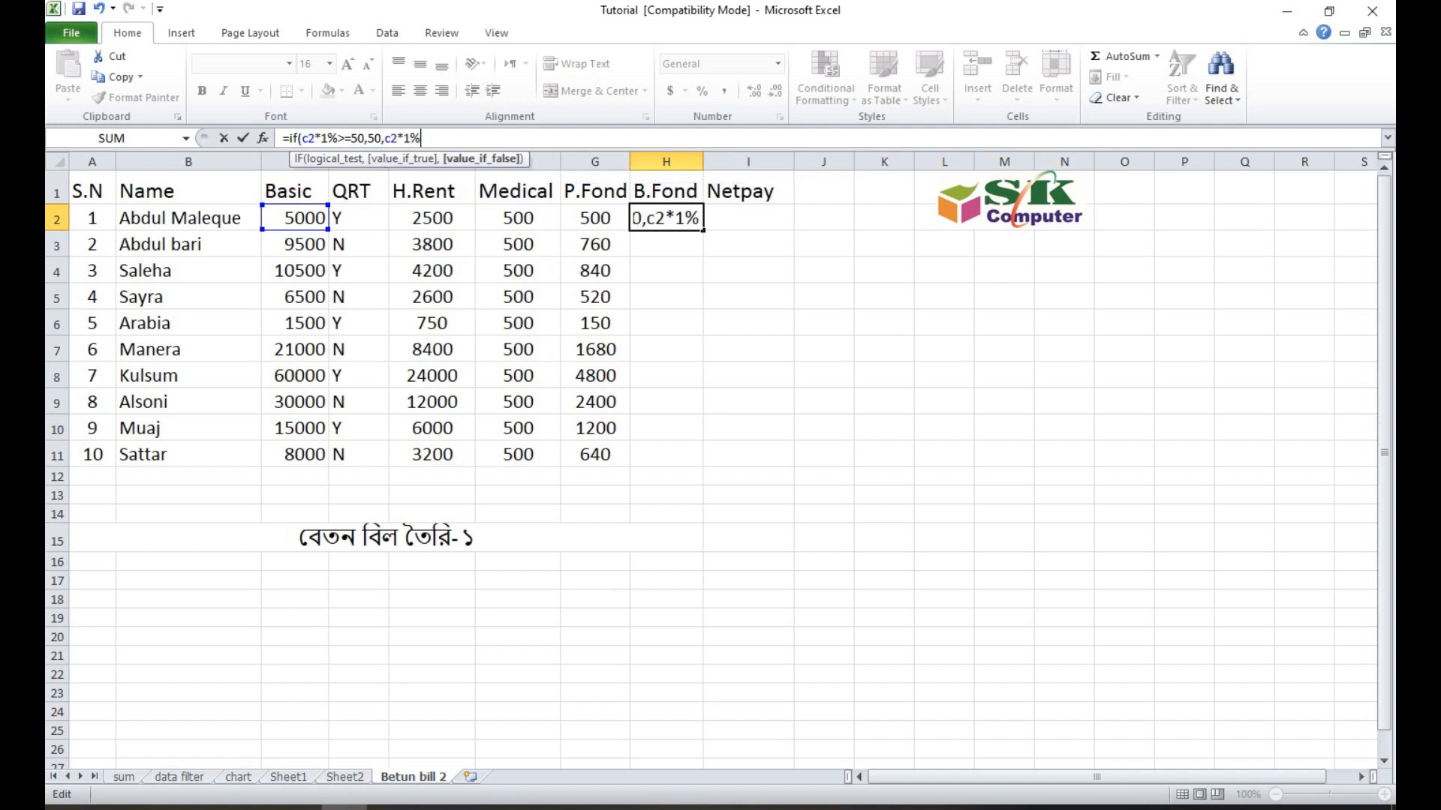
pyautogui.write(')')
pyautogui.press('Return')
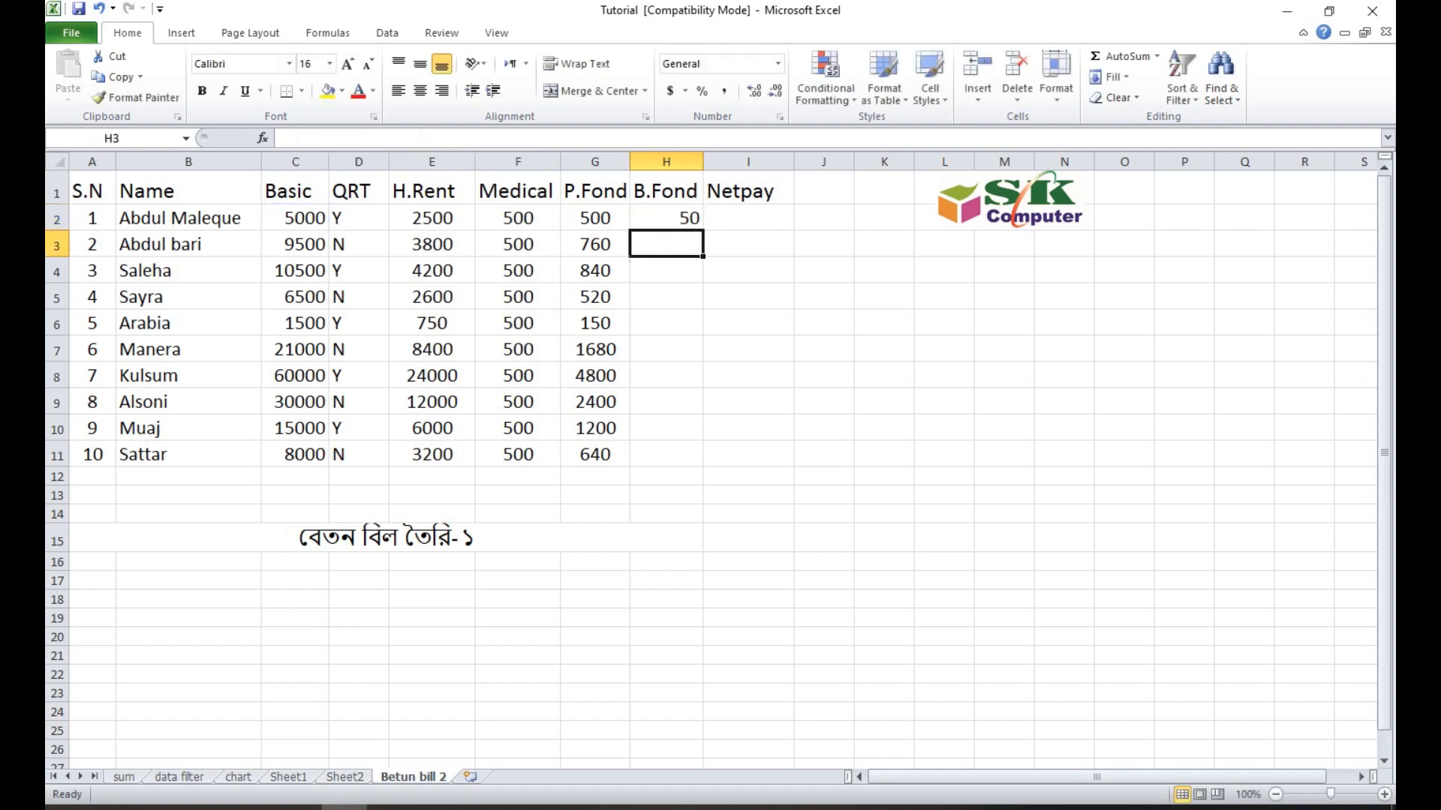
pyautogui.press('Up')
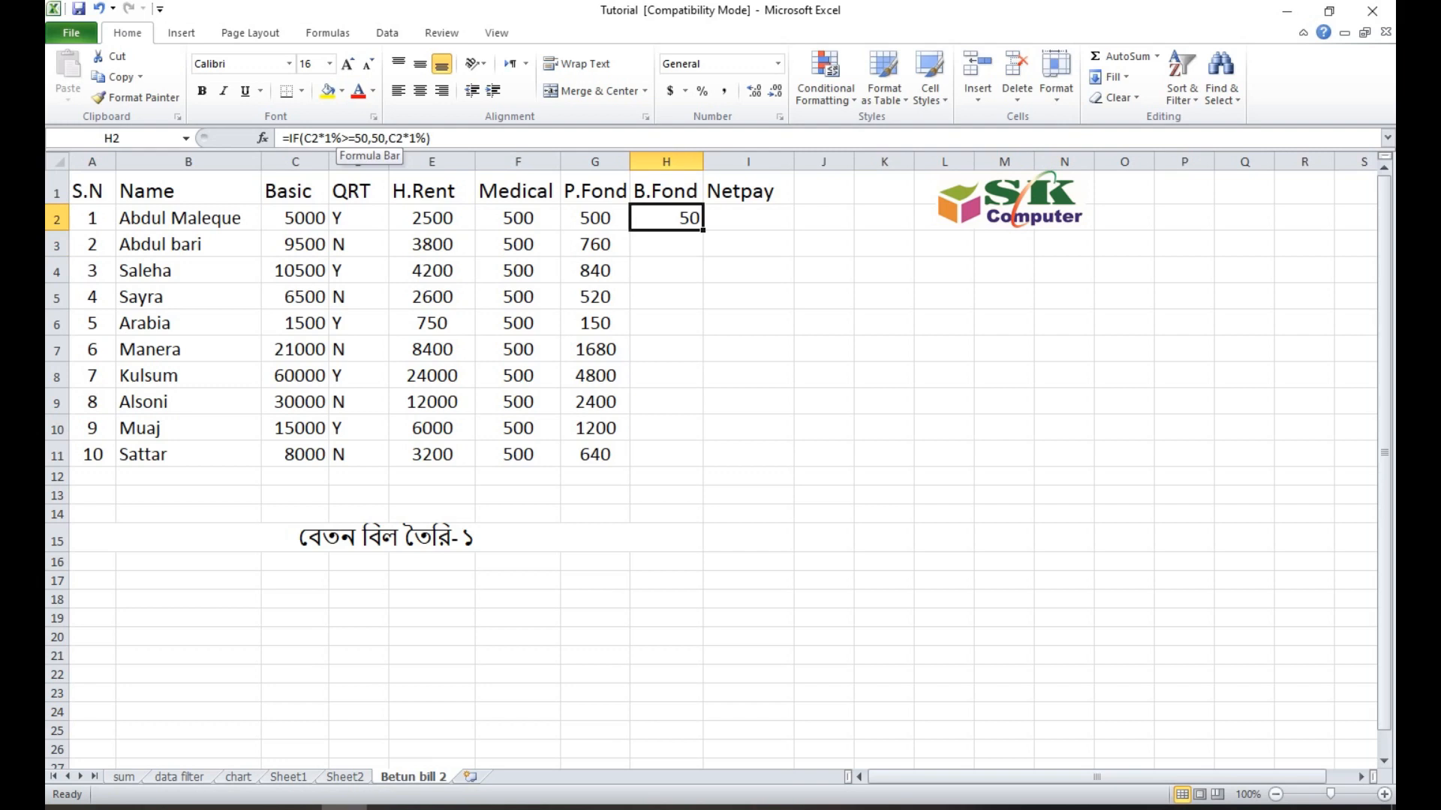
pyautogui.press('Down')
pyautogui.press('Down')
pyautogui.press('Up')
pyautogui.press('Up')
# Step: Fill the B.Fond formula down to H11 and centre the values
pyautogui.moveTo(703, 231); pyautogui.dragTo(694, 459)
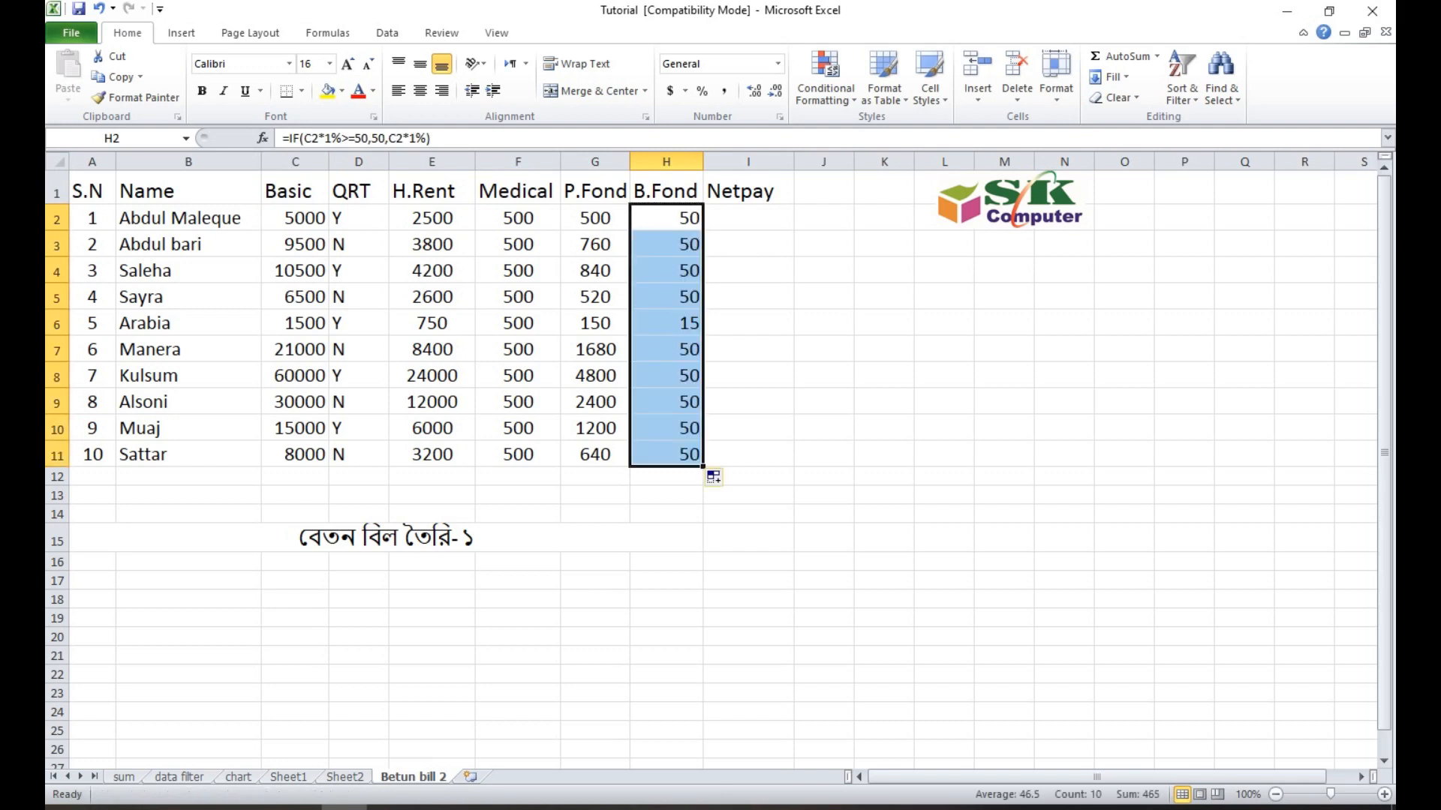
pyautogui.click(420, 90)
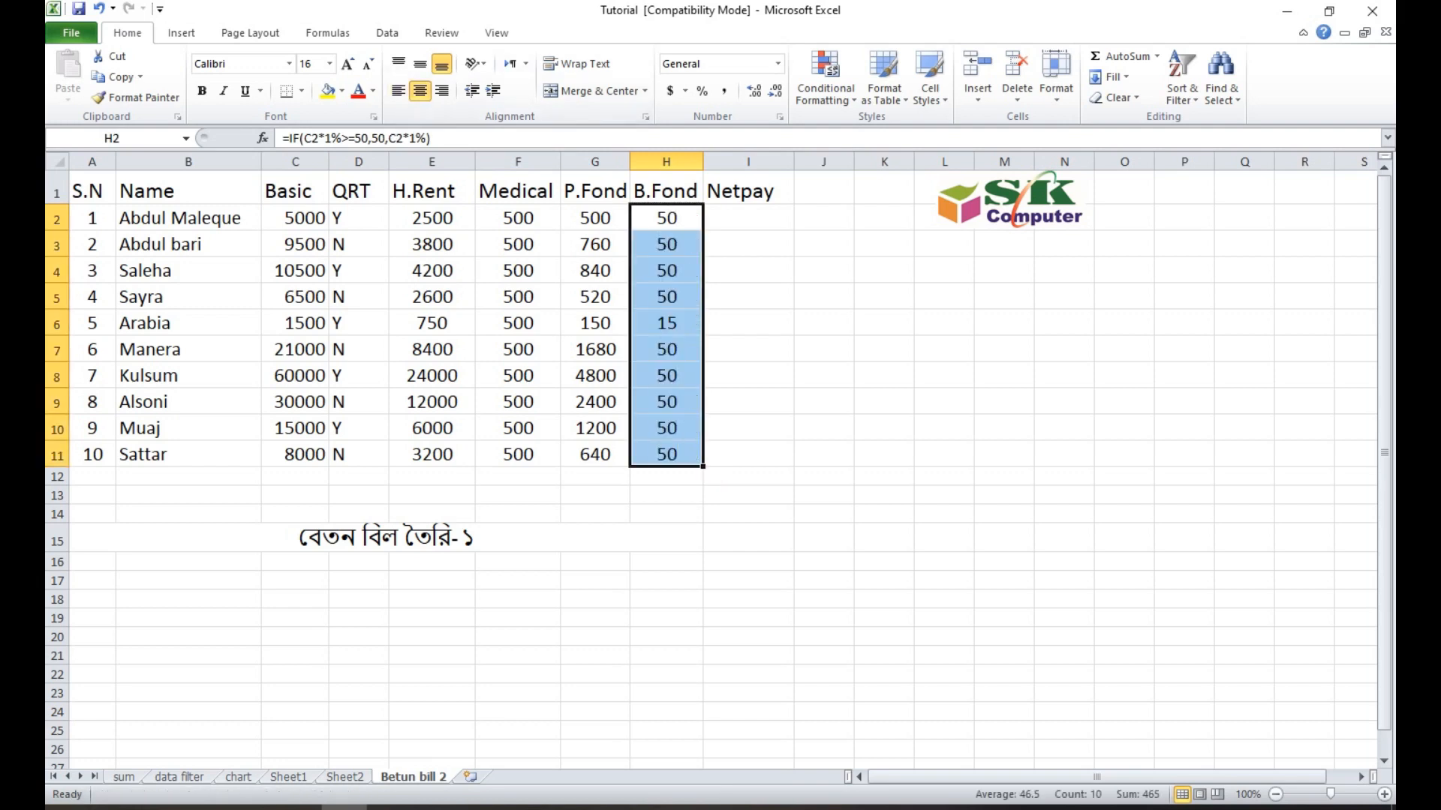
pyautogui.press('Right')
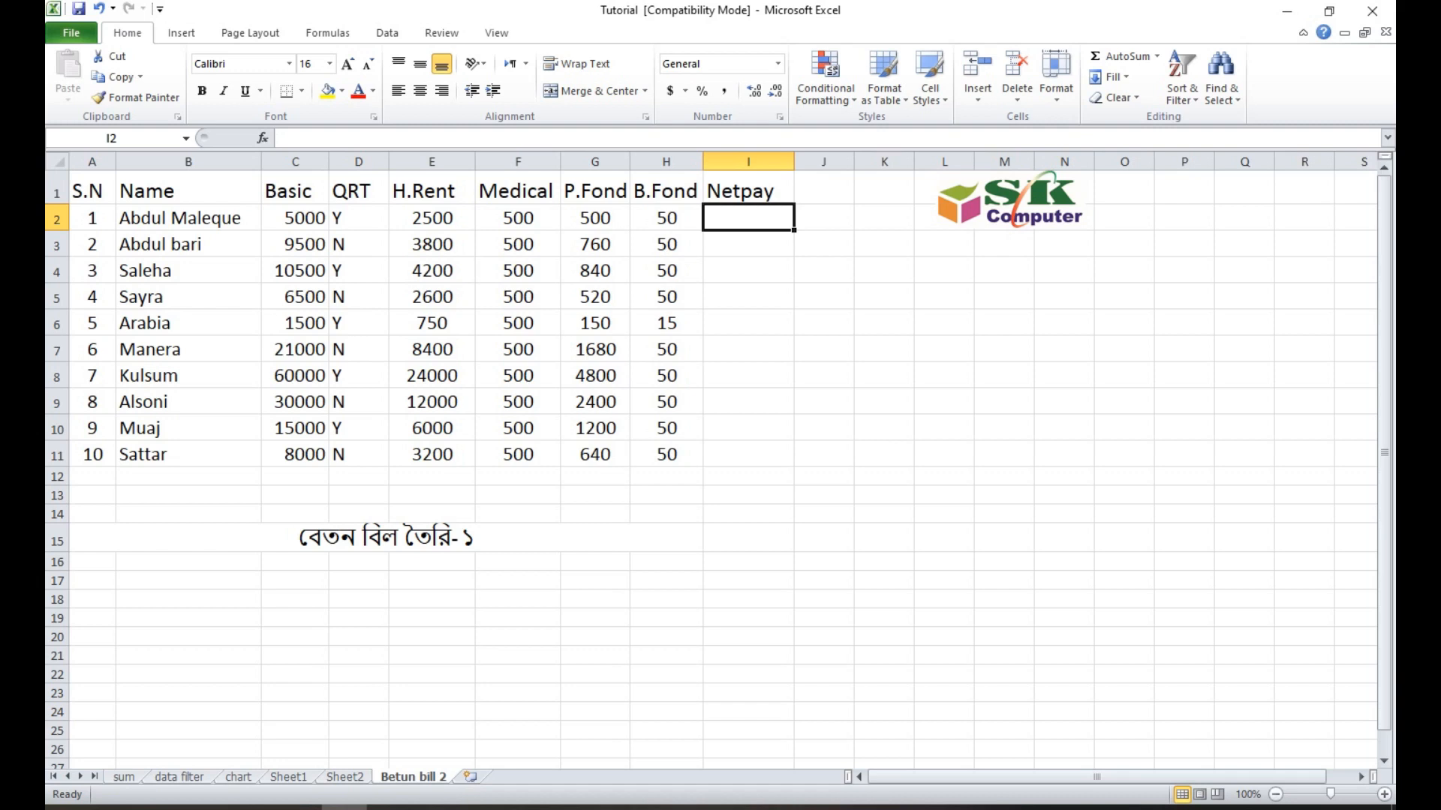
# Step: Review the Basic through B.Fond figures and make column I slightly narrower
pyautogui.moveTo(294, 219); pyautogui.dragTo(294, 429)
pyautogui.moveTo(432, 216); pyautogui.dragTo(432, 402)
pyautogui.moveTo(518, 218); pyautogui.dragTo(517, 322)
pyautogui.moveTo(594, 218); pyautogui.dragTo(595, 297)
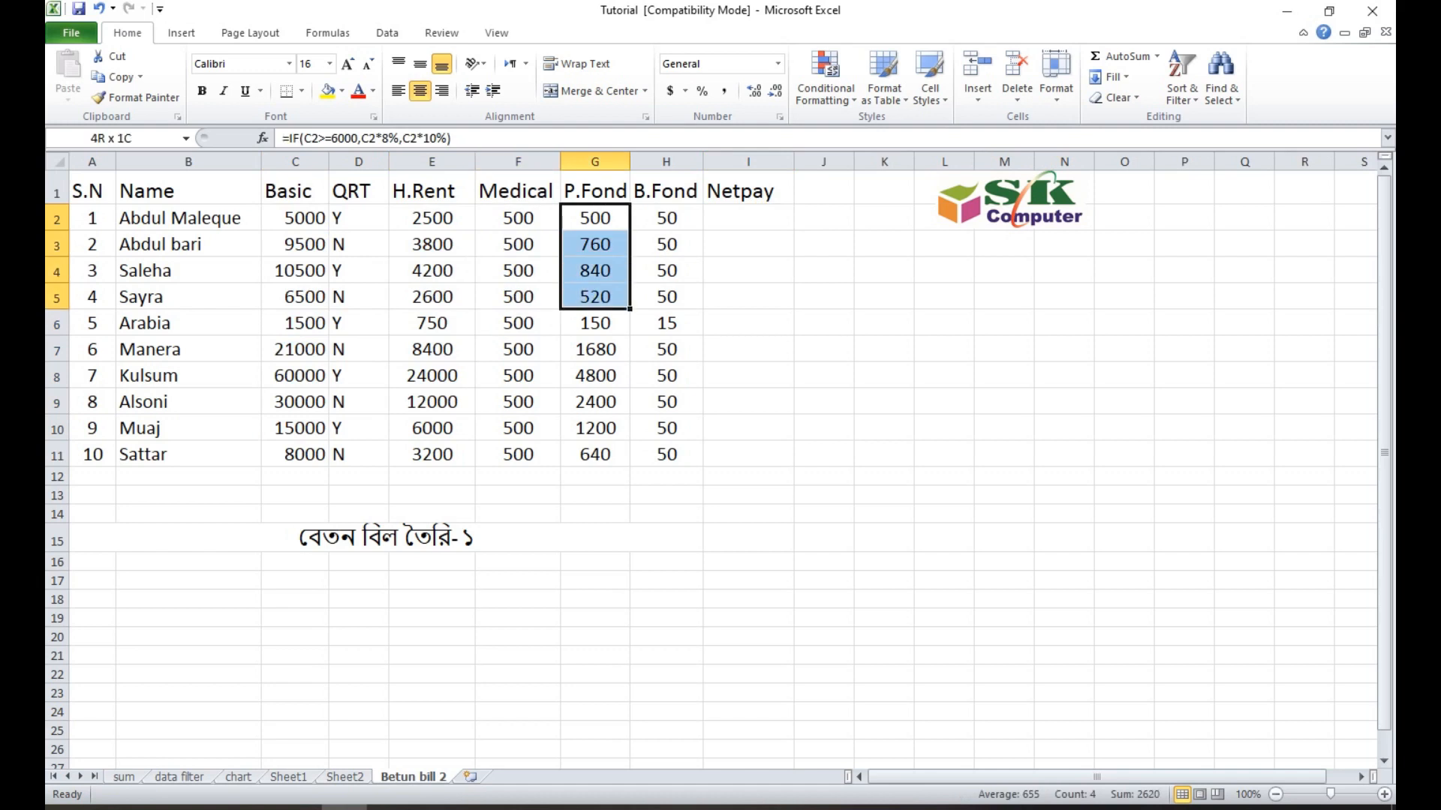
pyautogui.moveTo(666, 218); pyautogui.dragTo(667, 454)
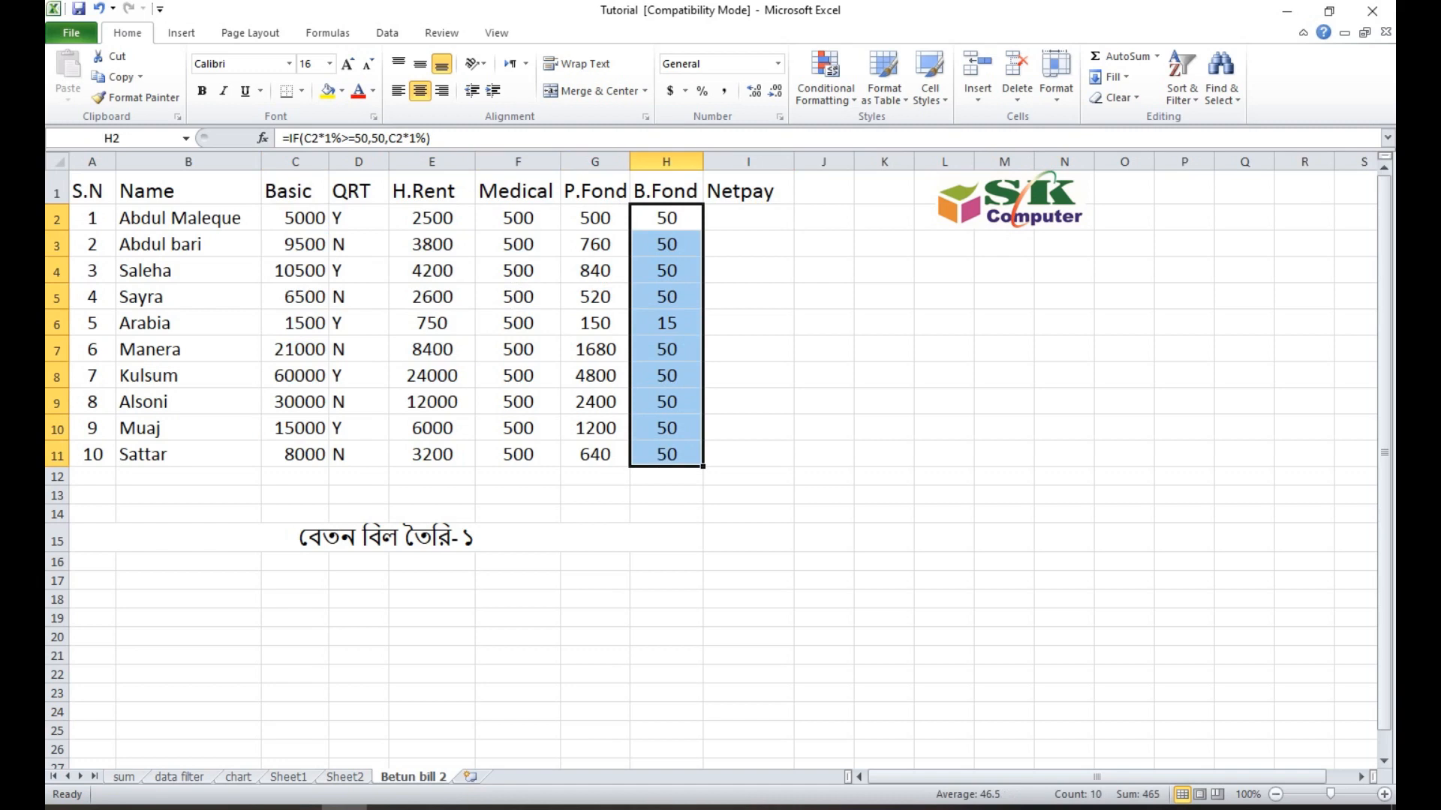
pyautogui.click(748, 322)
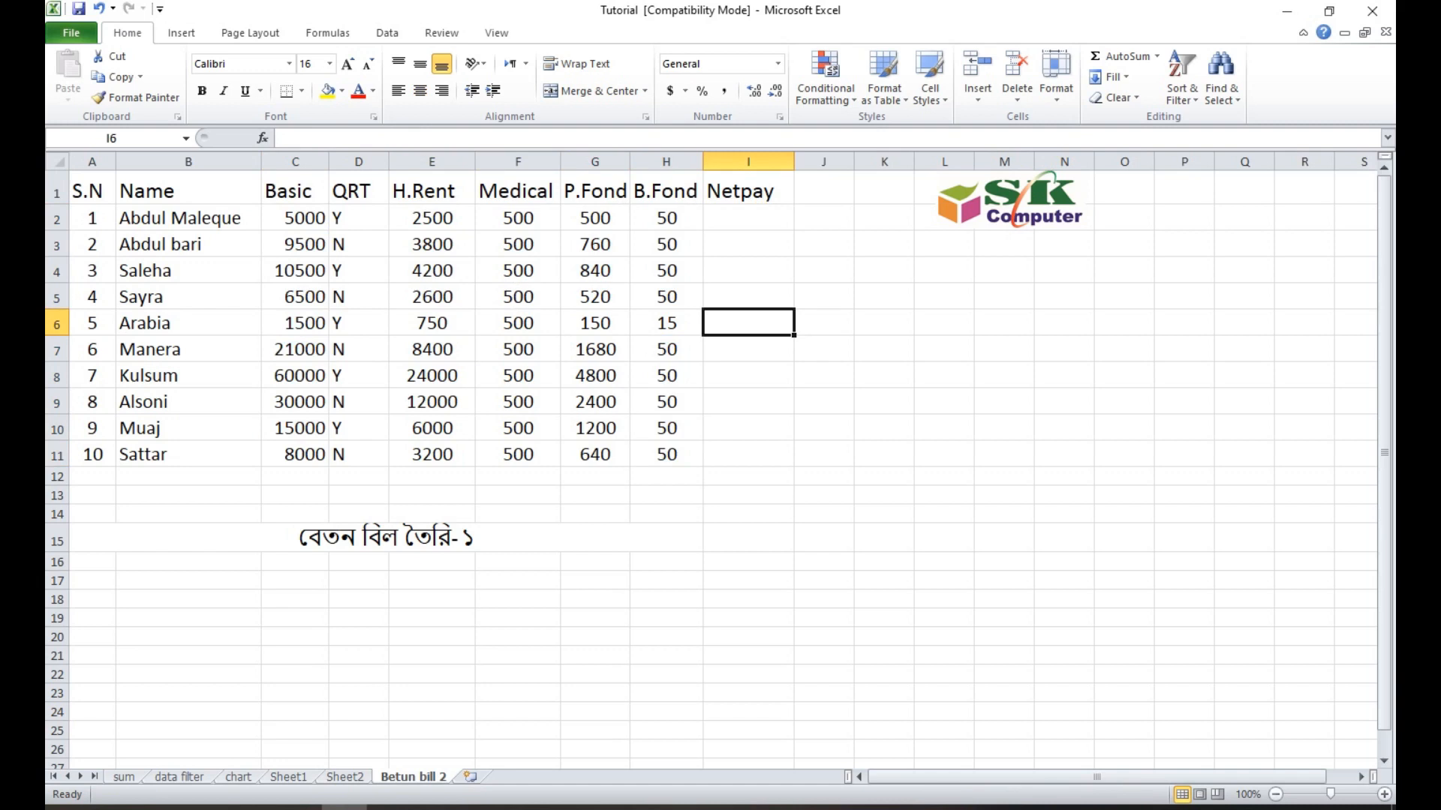
pyautogui.moveTo(794, 162); pyautogui.dragTo(785, 162)
# Step: Enter =IF(D2="Y",C2+F2-G2-H2,C2+E2+F2-G2-H2) in I2, giving a Netpay of 4950
pyautogui.click(743, 218)
pyautogui.click(311, 138)
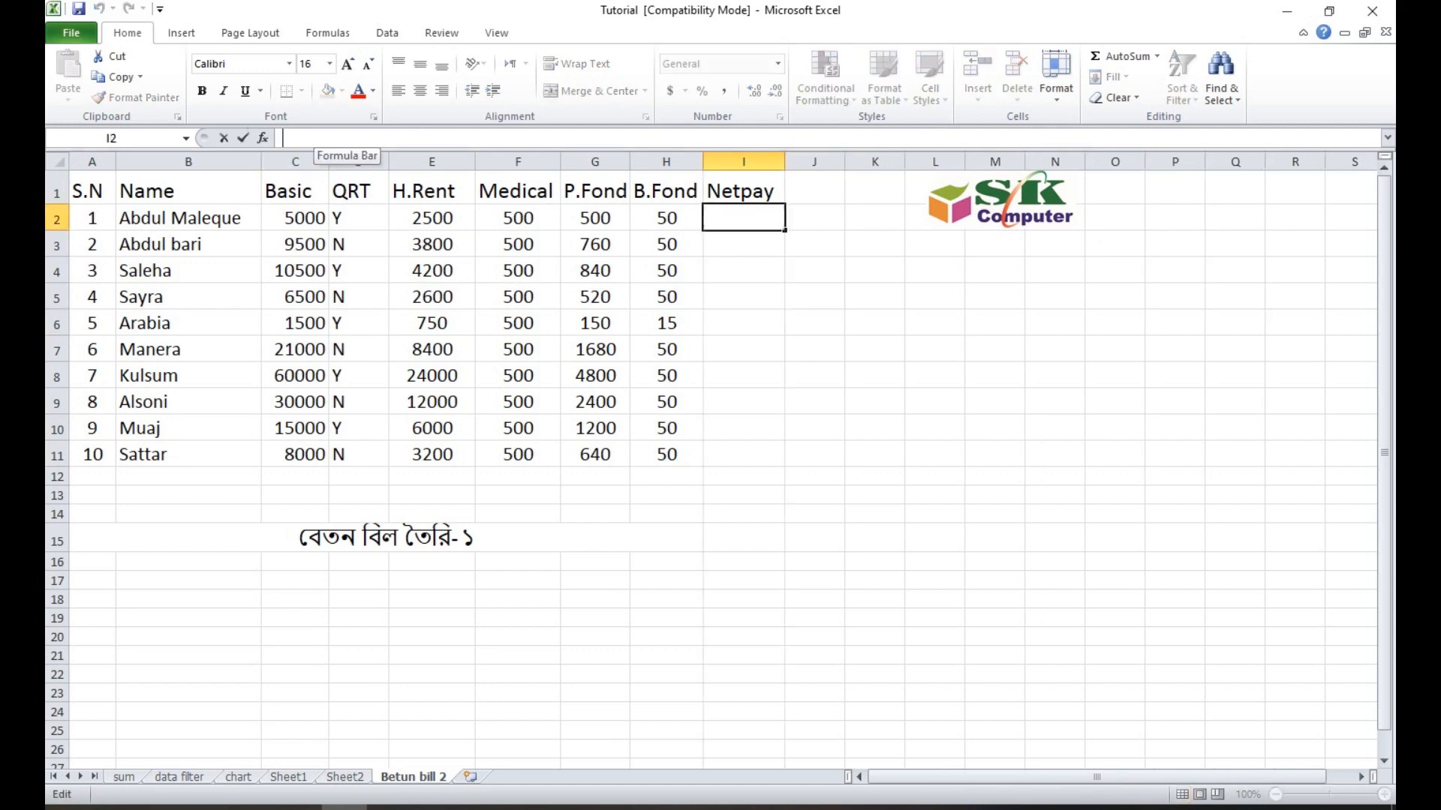
pyautogui.write('=')
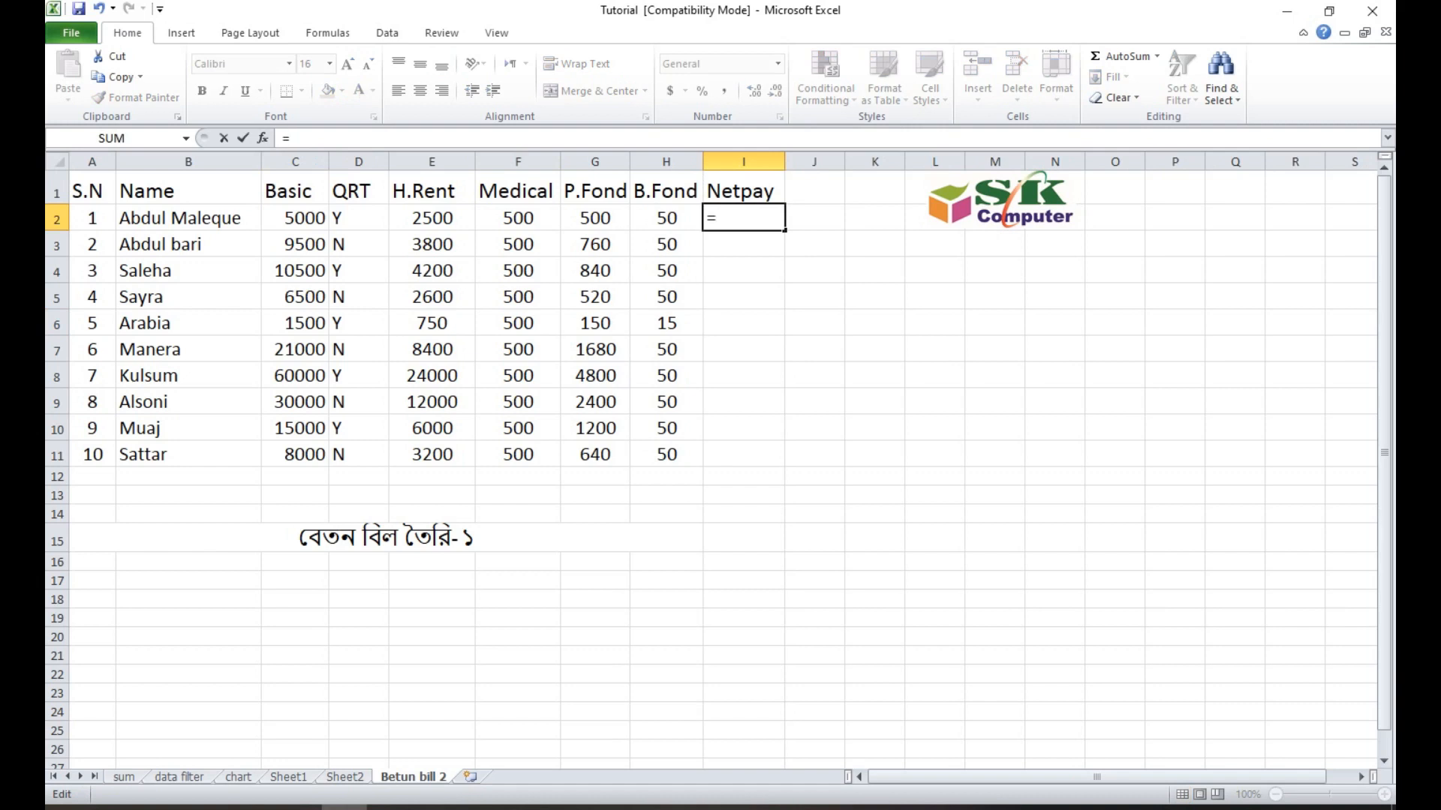
pyautogui.write('if')
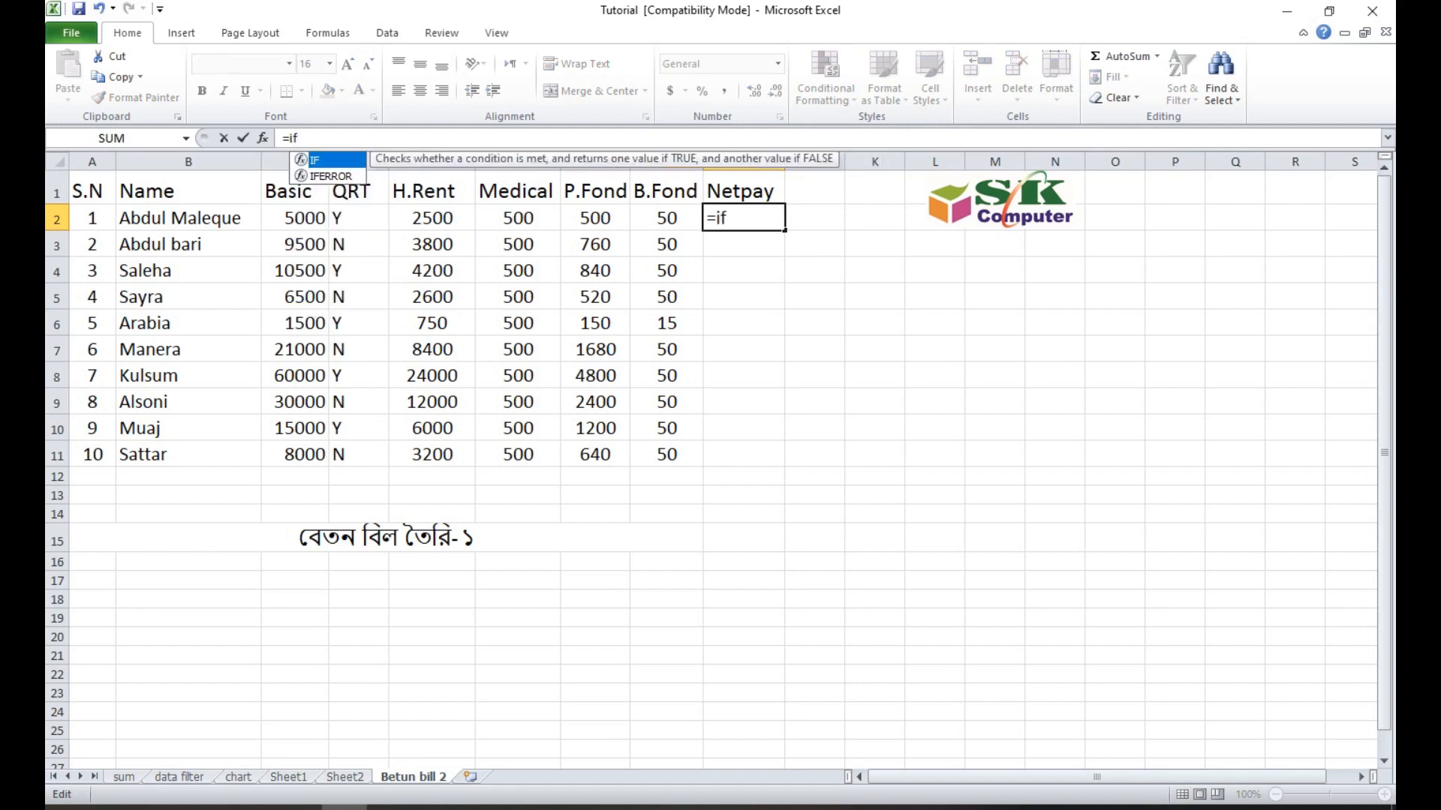
pyautogui.write('(')
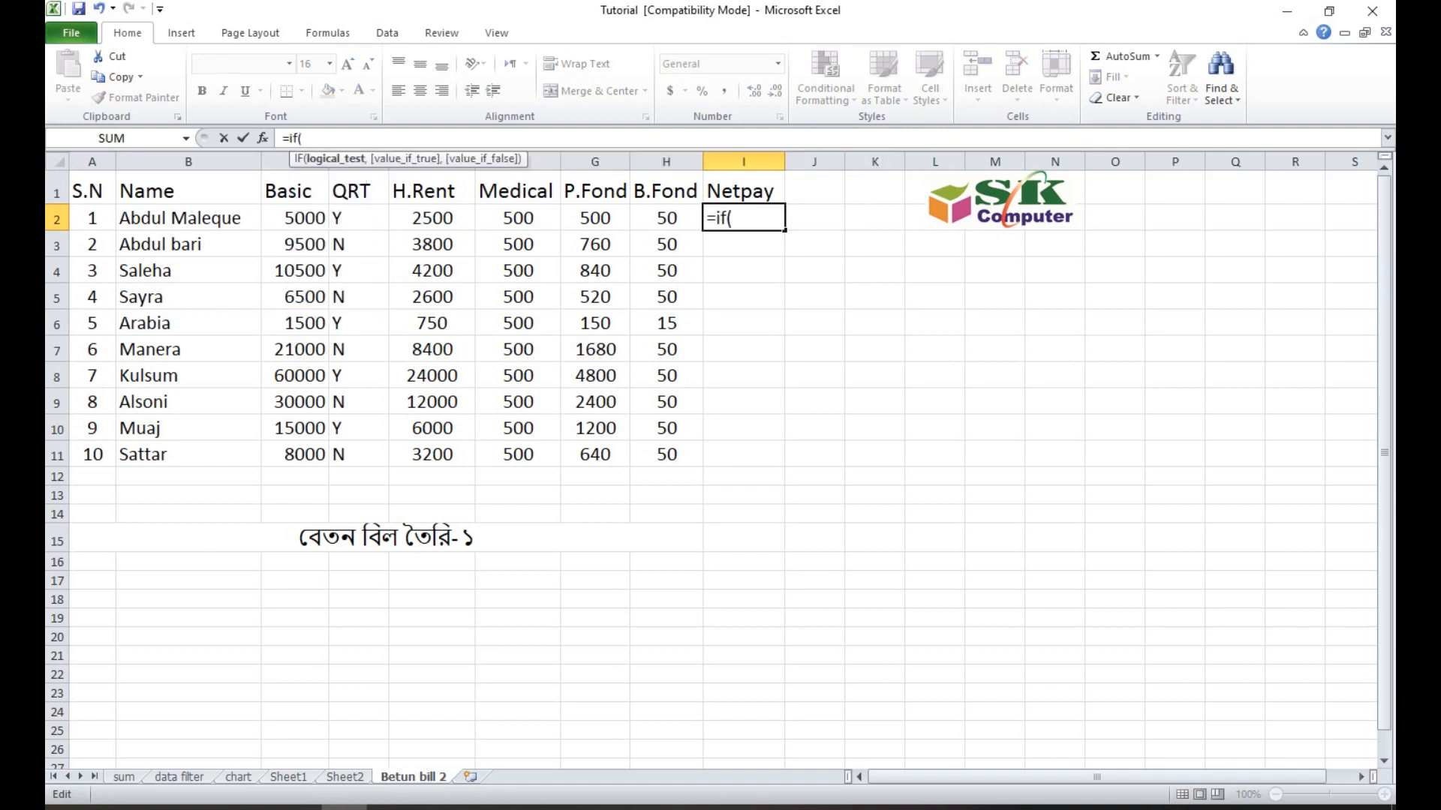
pyautogui.write('d2')
pyautogui.write('=""')
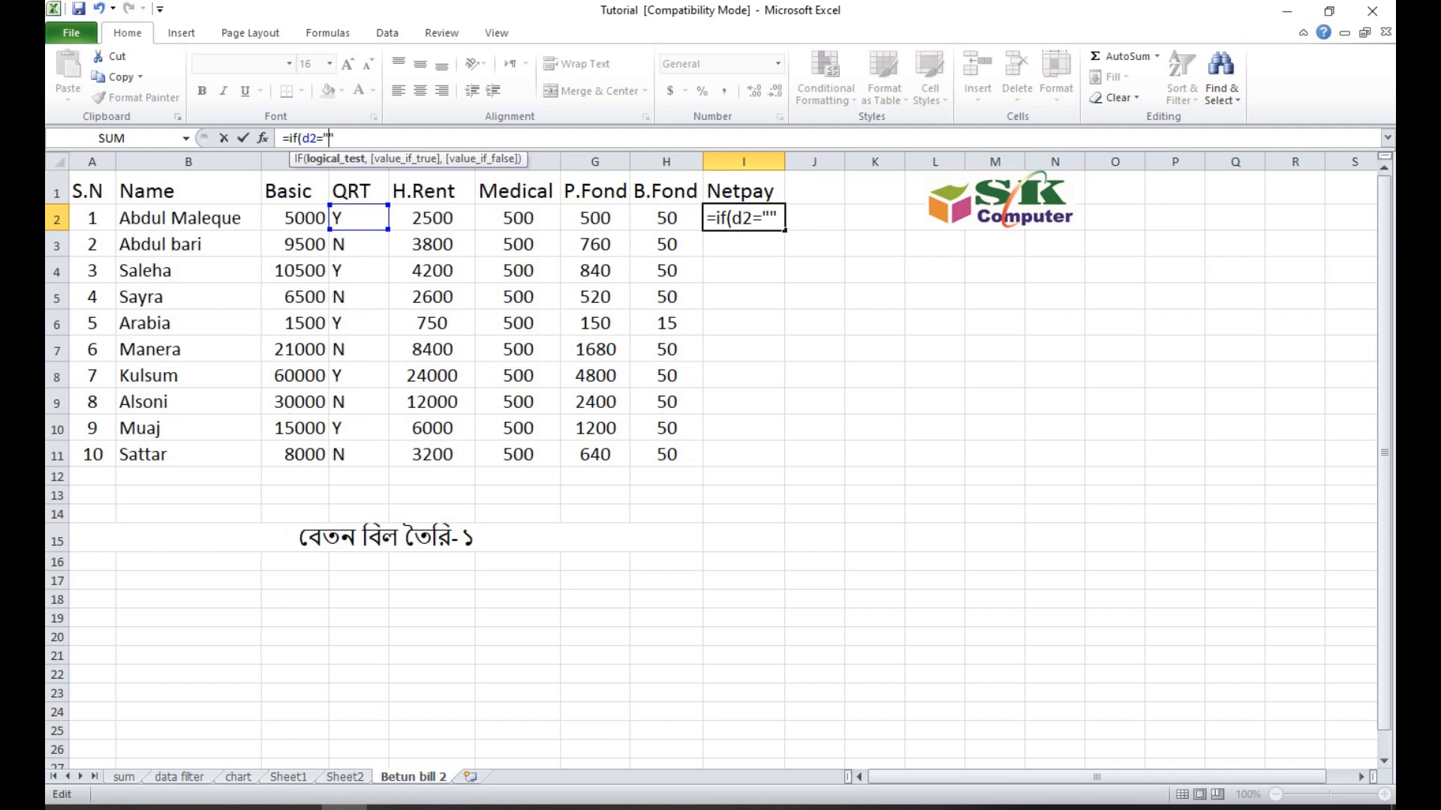
pyautogui.write('Y')
pyautogui.press('Right')
pyautogui.write(',')
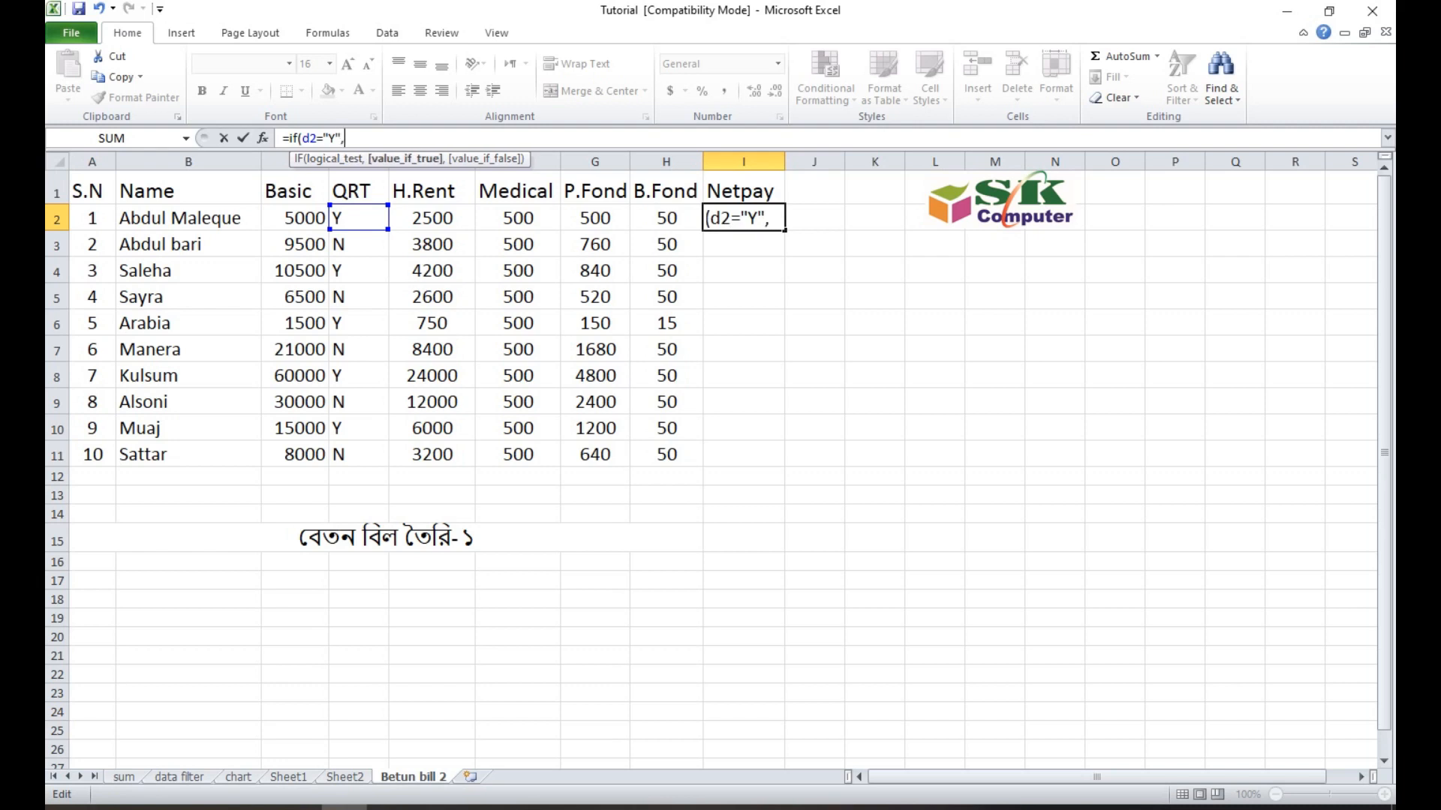
pyautogui.write('c2')
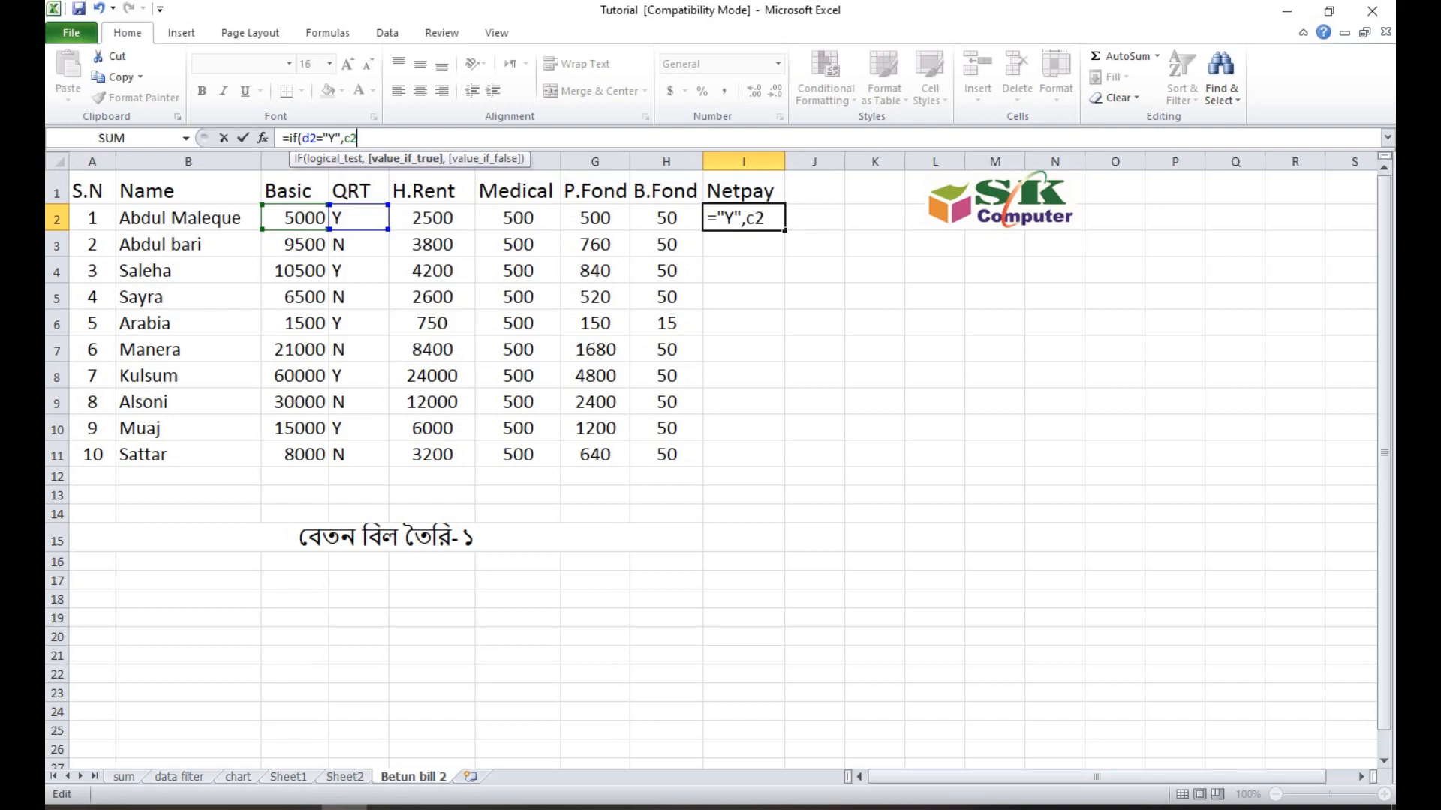
pyautogui.write('+F2')
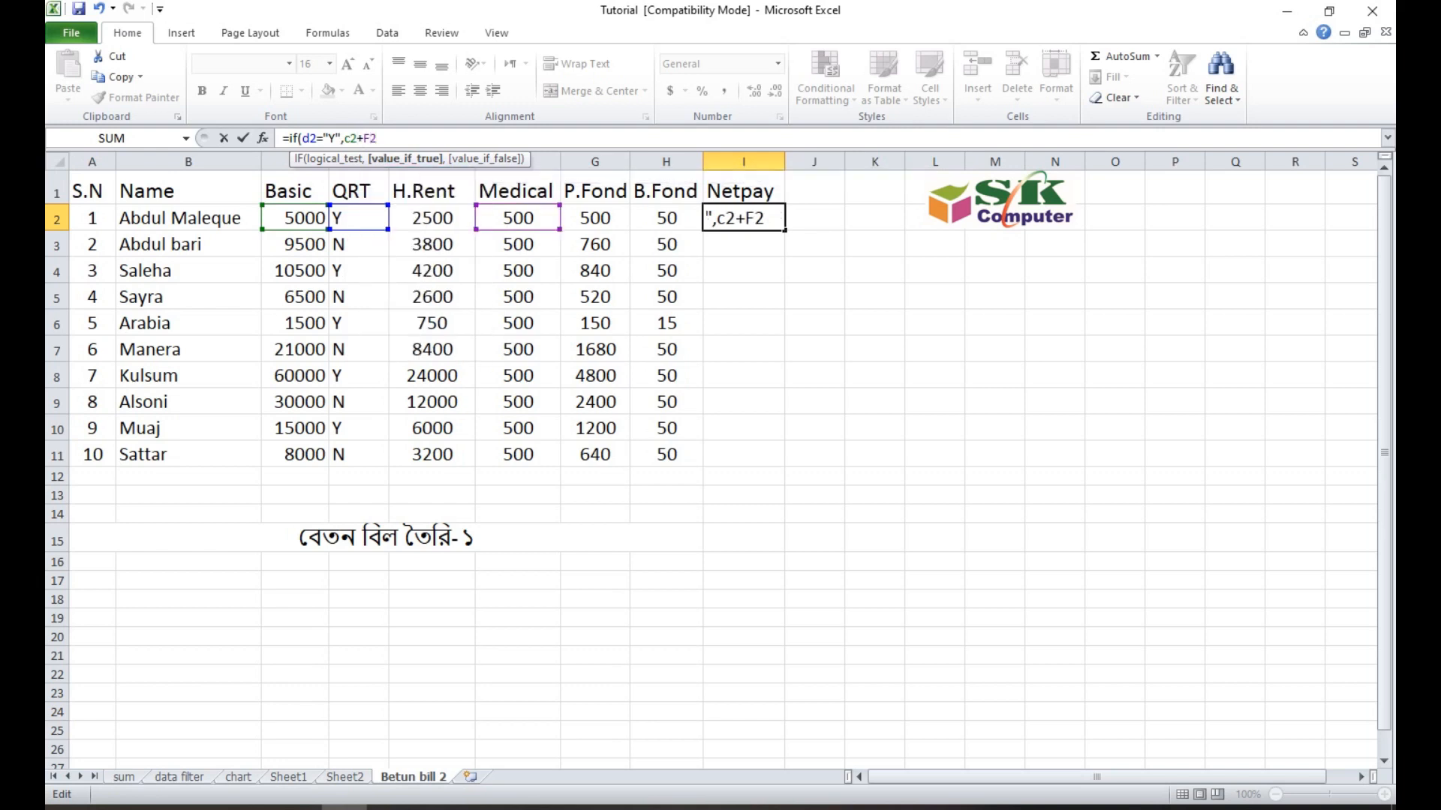
pyautogui.write('-G2-H2')
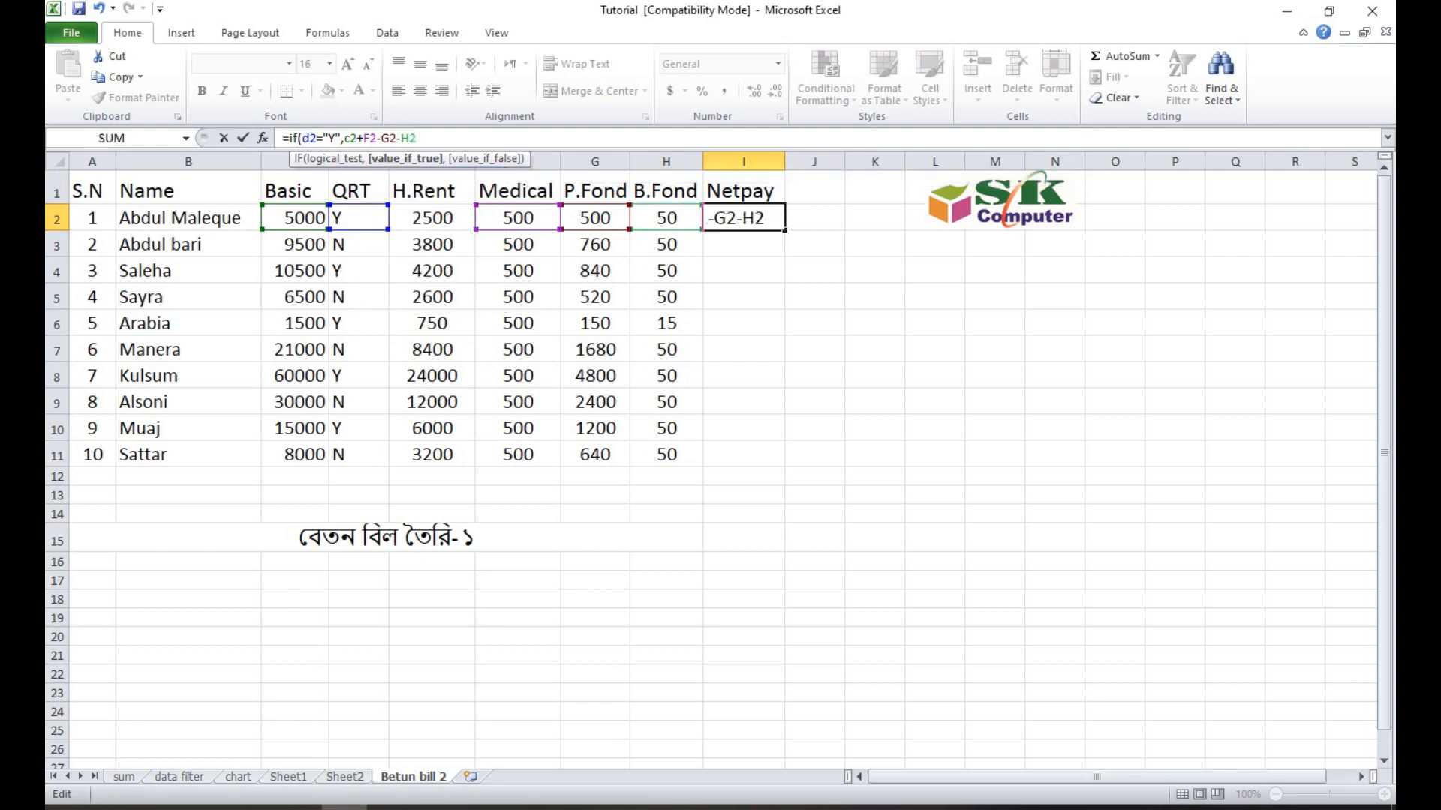
pyautogui.write(',C')
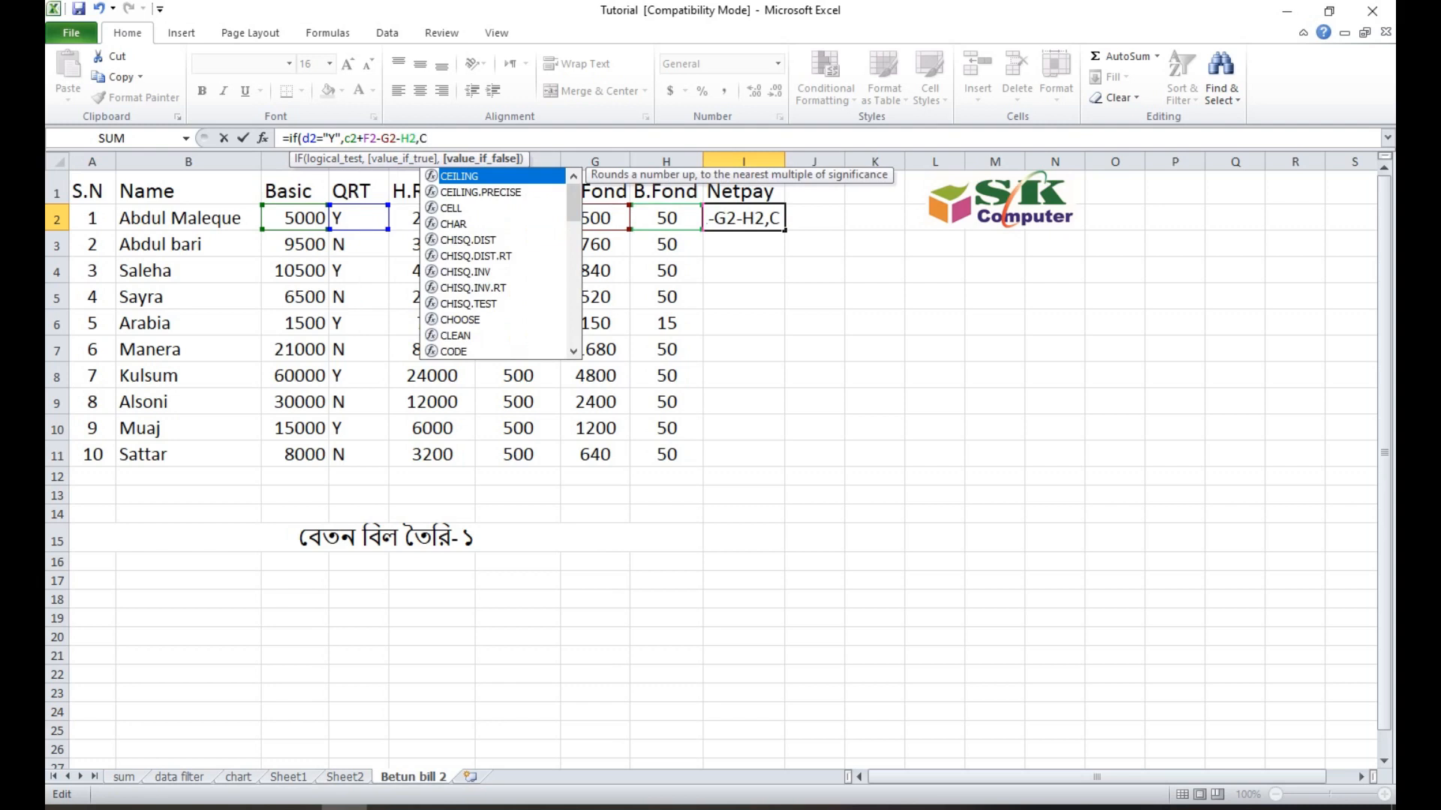
pyautogui.write('2+')
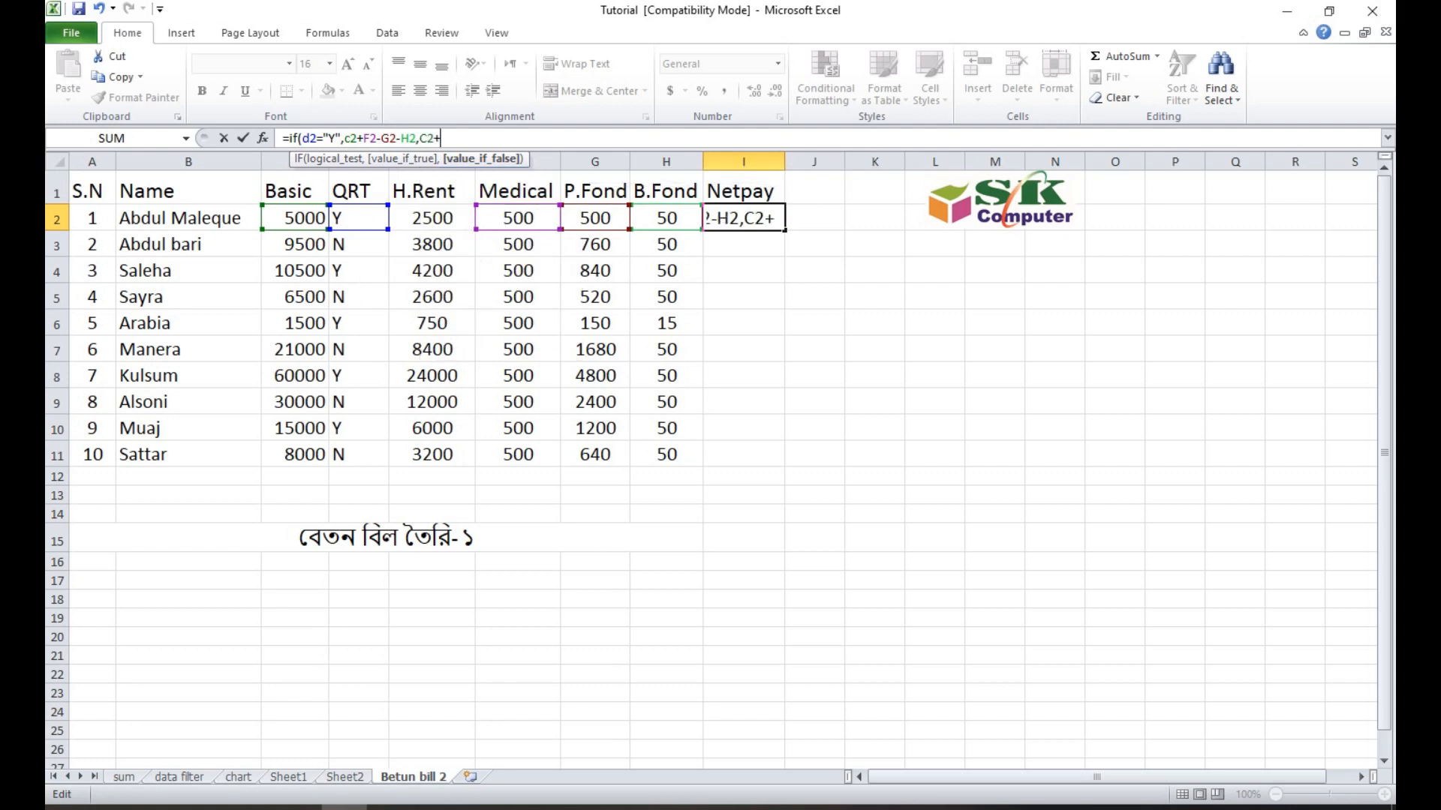
pyautogui.write('E2')
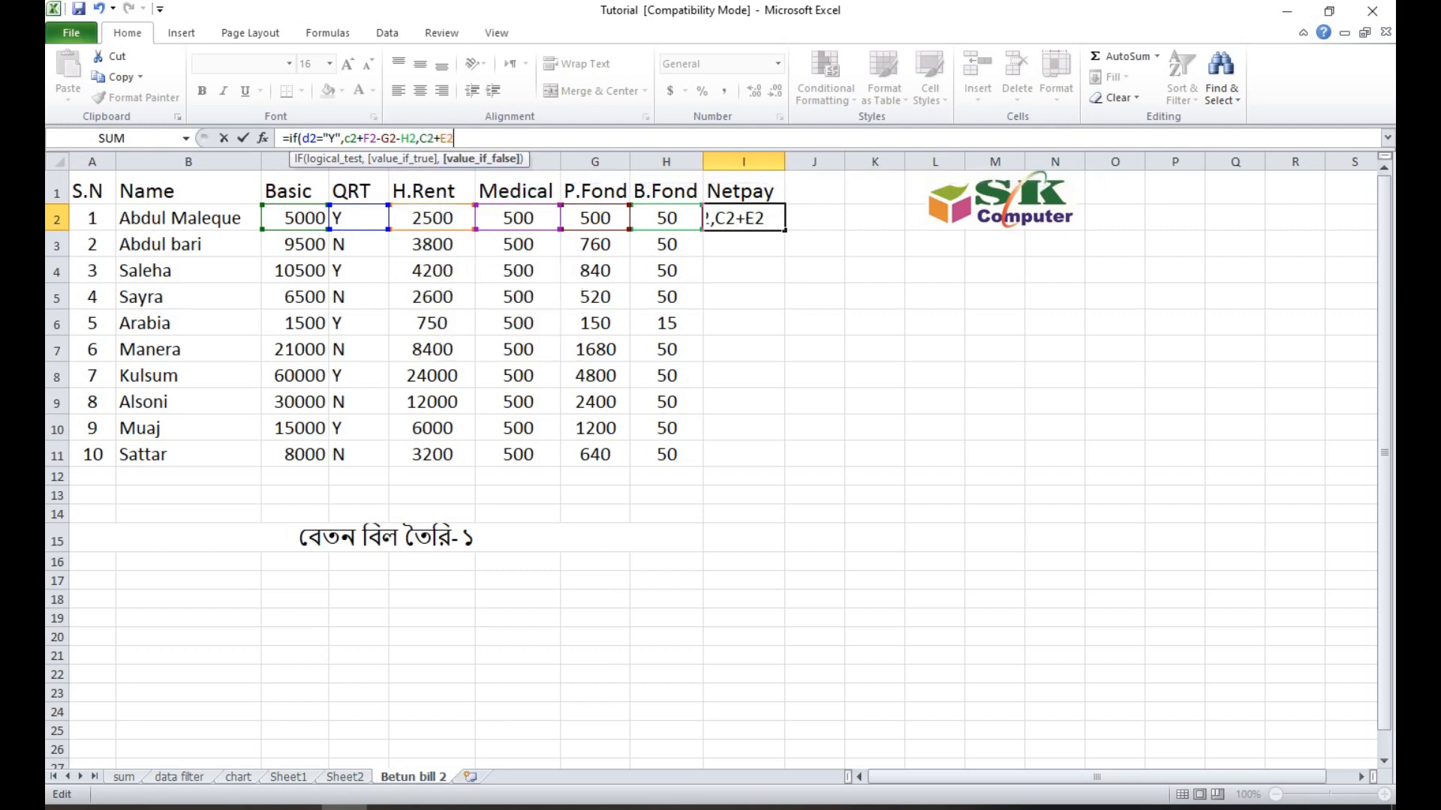
pyautogui.write('+F')
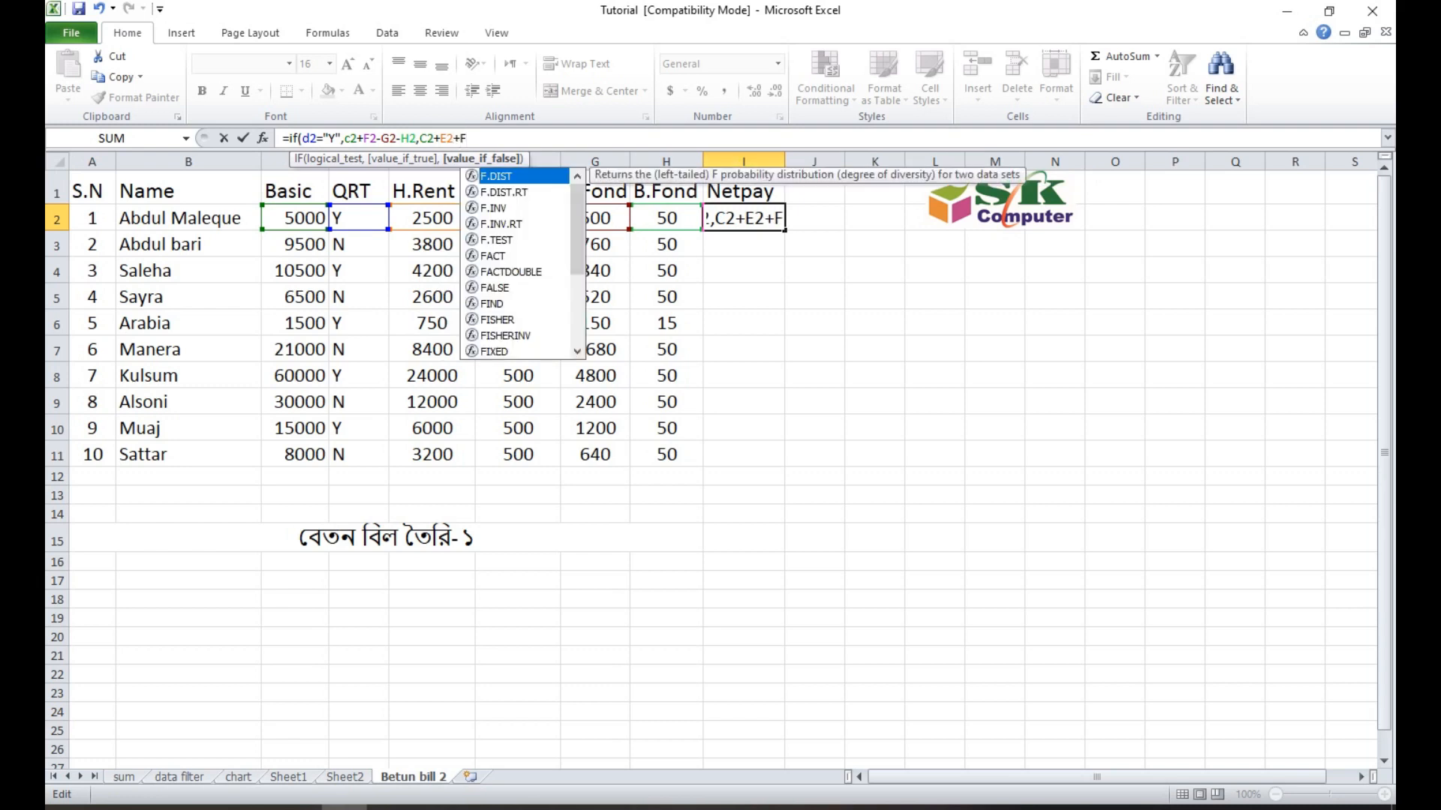
pyautogui.write('2-G2')
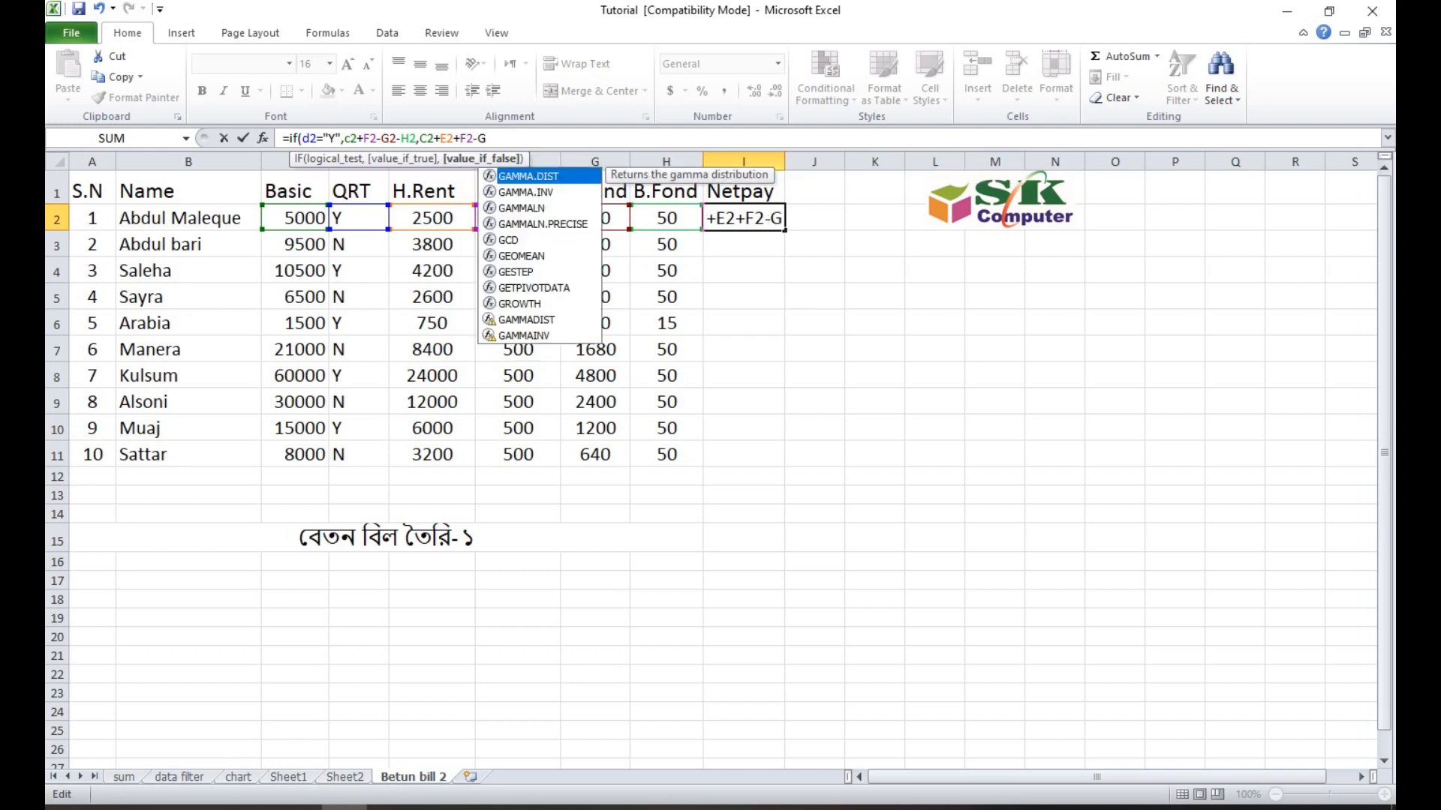
pyautogui.write('-H')
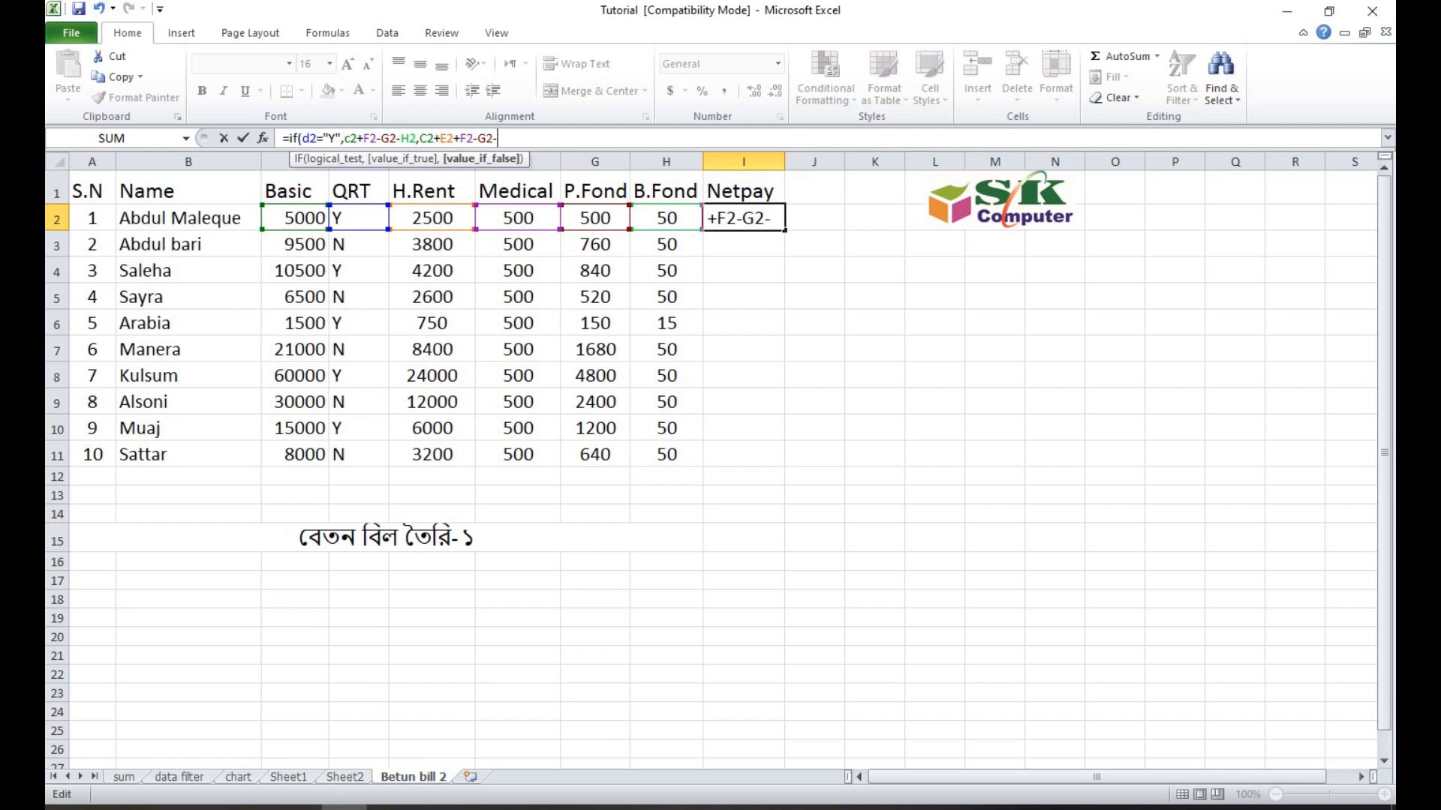
pyautogui.write('2)')
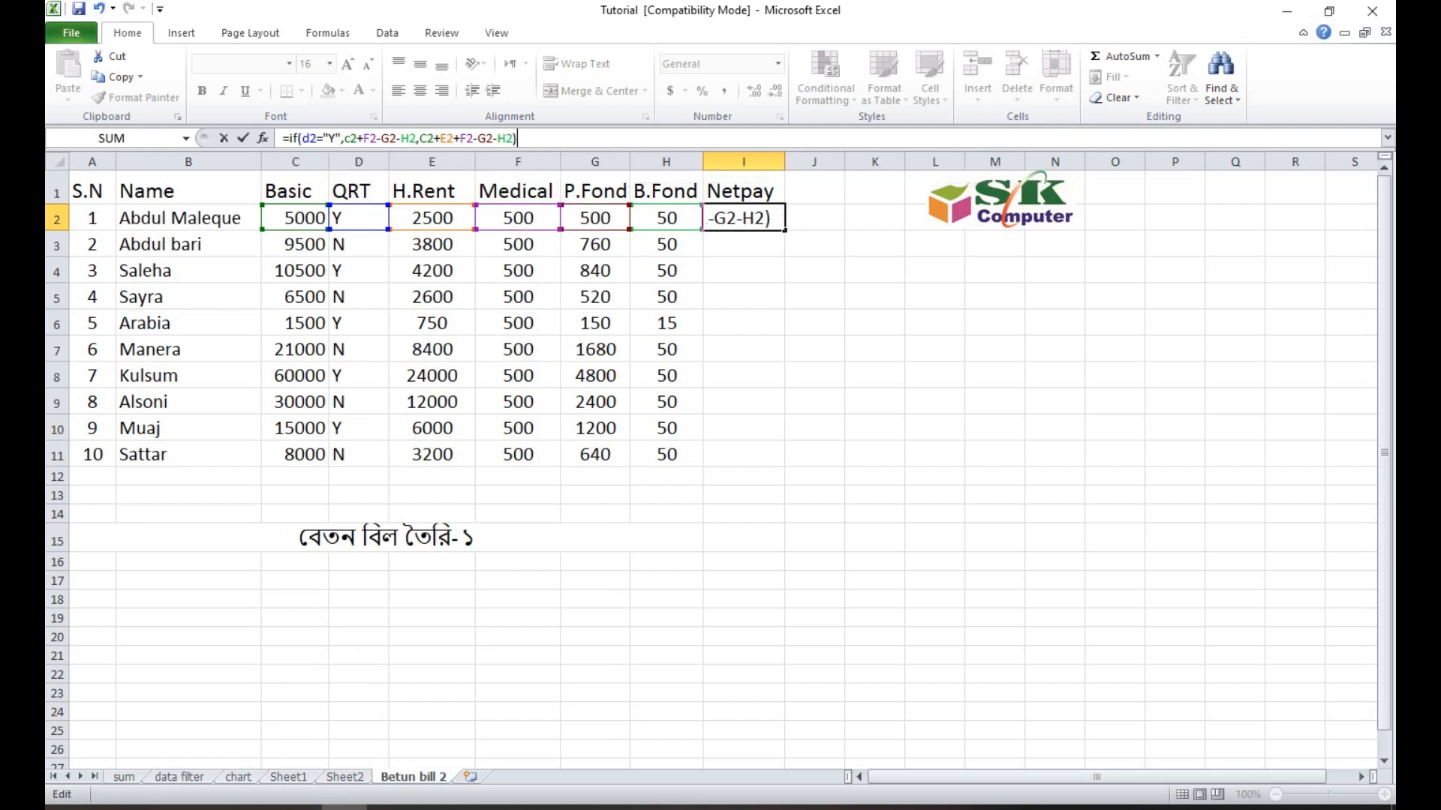
pyautogui.press('Return')
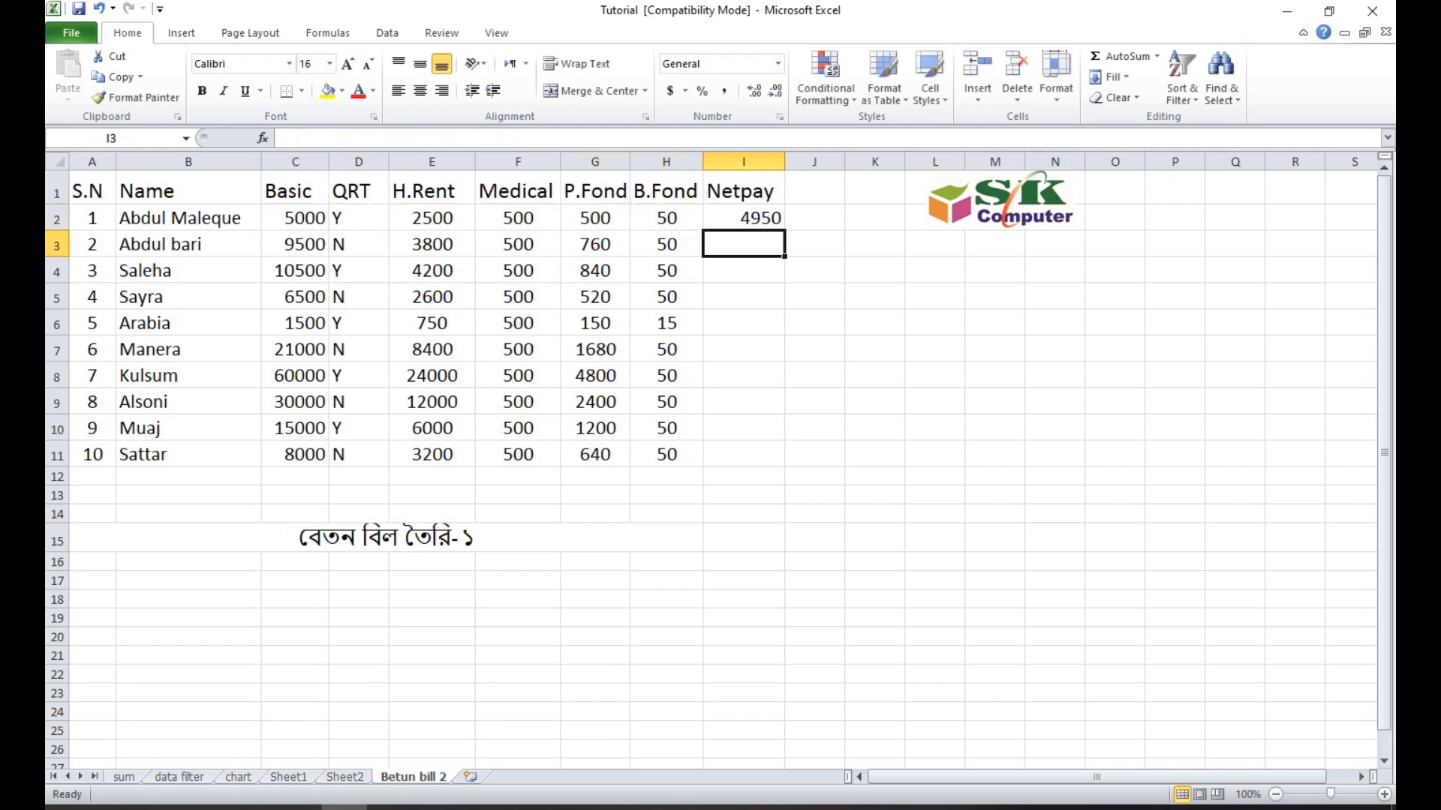
pyautogui.press('Up')
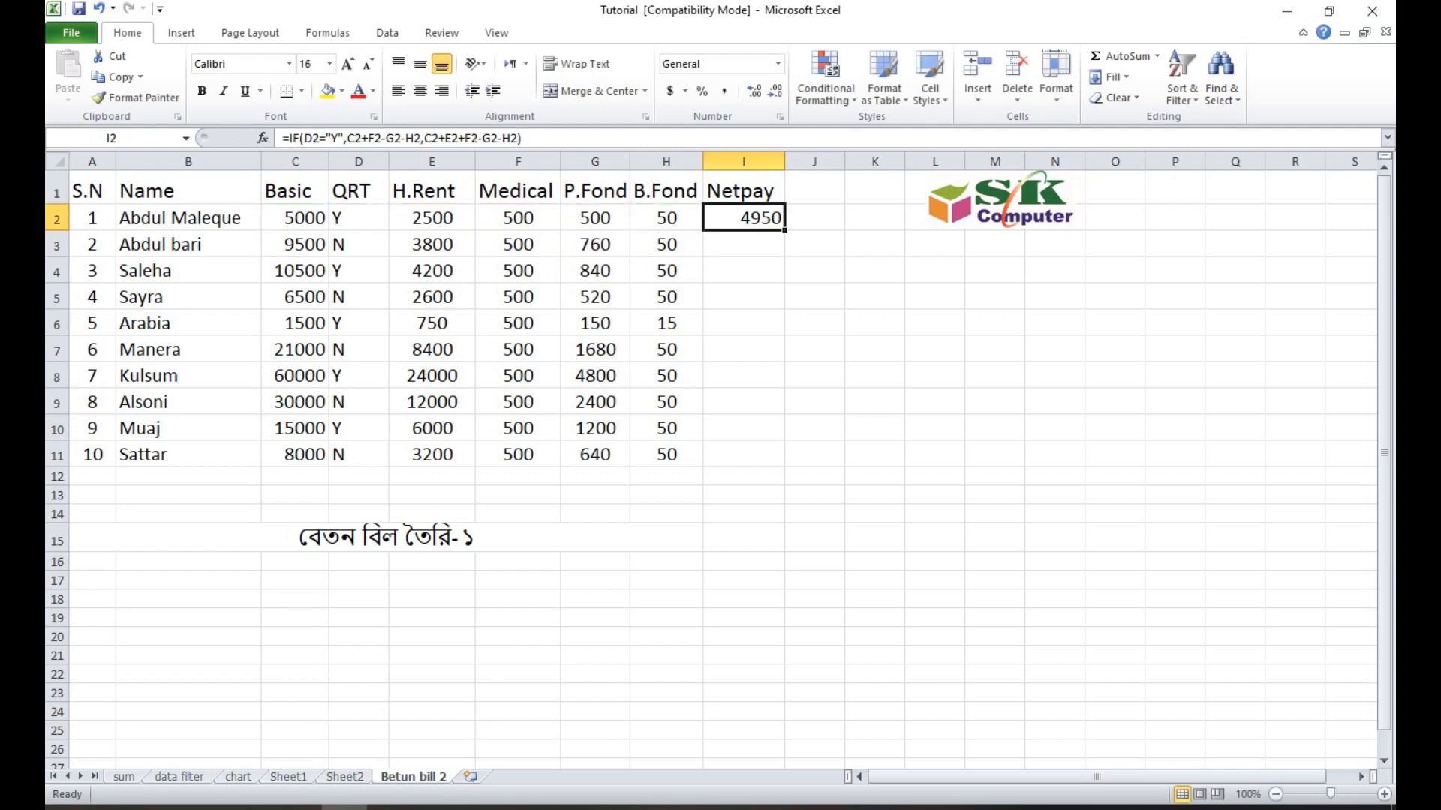